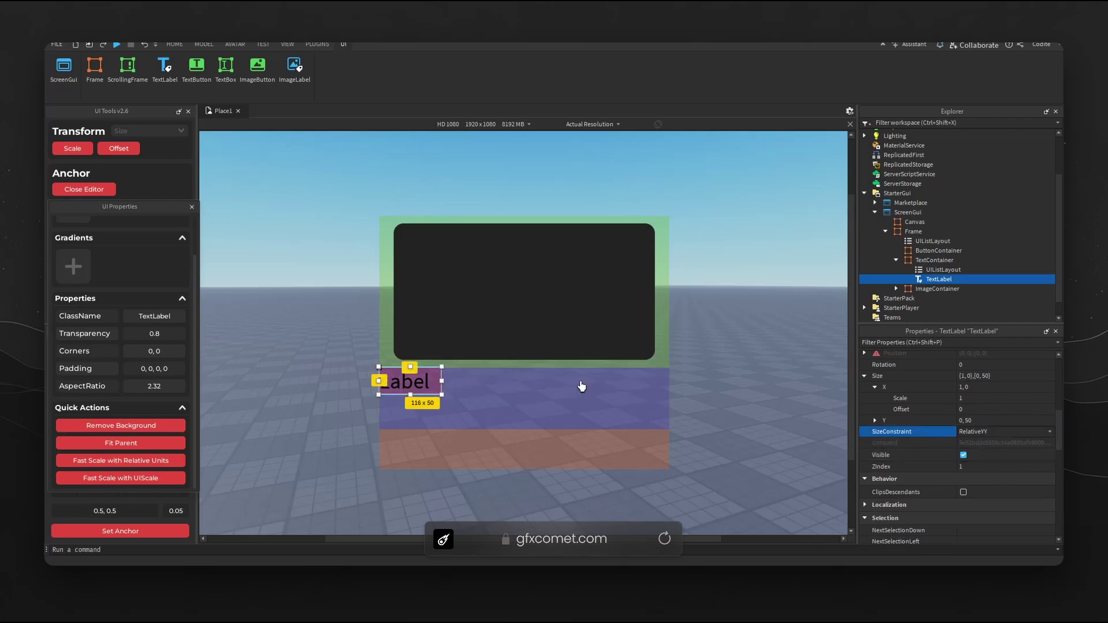
Step: Restore the title label's RelativeXY size constraint and add a UIPadding with 0.05 left padding
{"action": "key", "text": "ctrl+z"}
{"action": "left_click", "coordinate": [961, 279]}
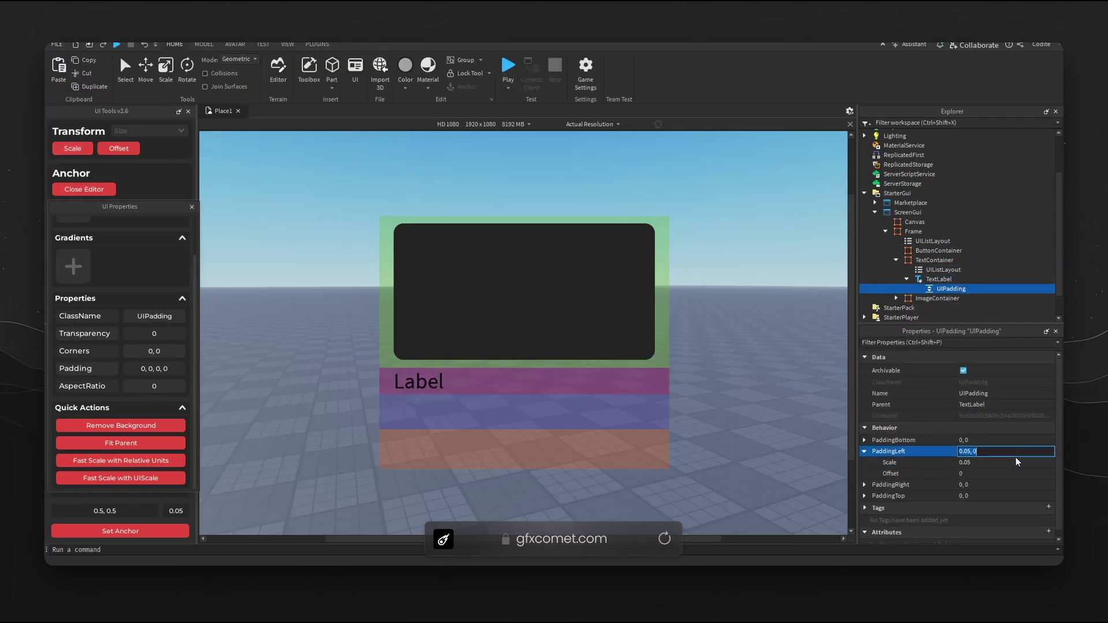
{"action": "left_click", "coordinate": [1020, 462]}
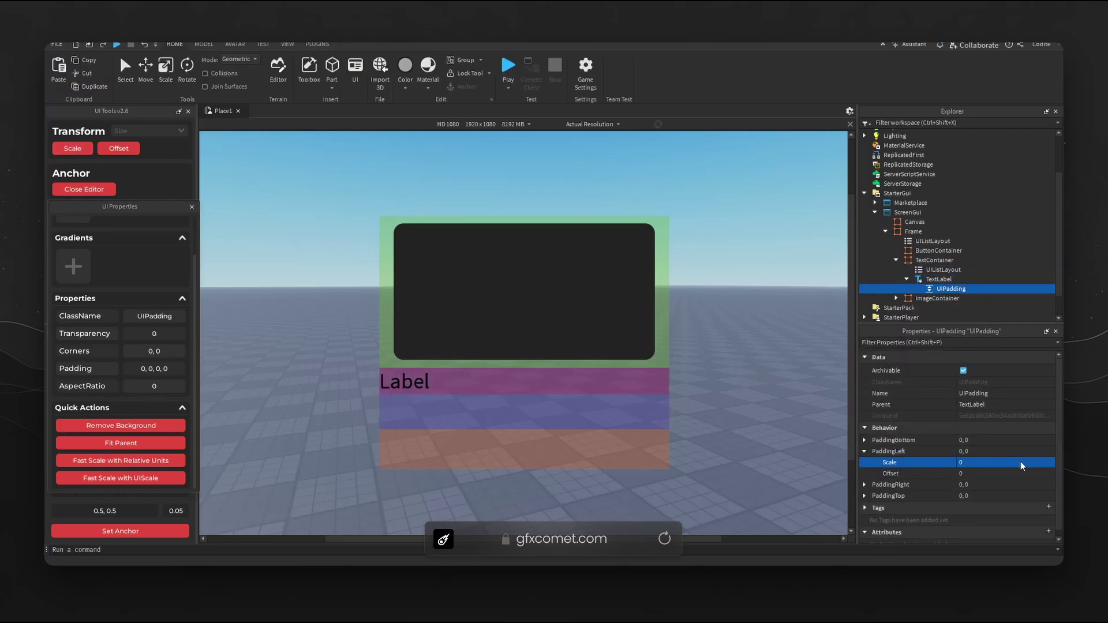
{"action": "left_click", "coordinate": [962, 287]}
{"action": "left_click", "coordinate": [898, 456]}
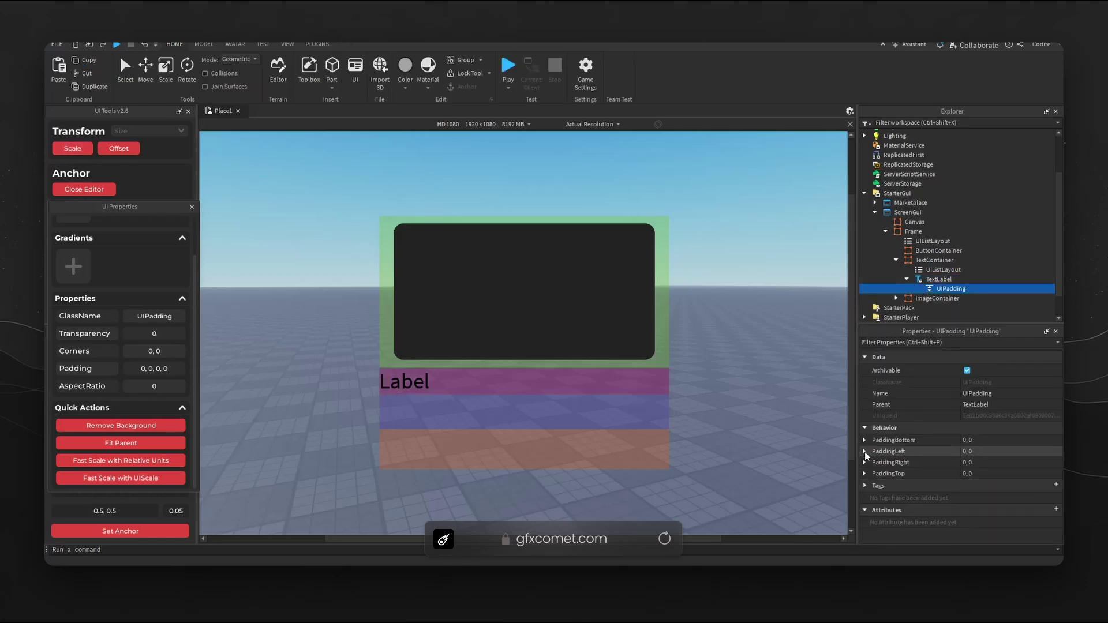
{"action": "left_click", "coordinate": [898, 462]}
{"action": "type", "text": "0.05"}
{"action": "key", "text": "Return"}
Step: Set the title label's font to Fredoka One with white text, and adjust its top padding
{"action": "left_click", "coordinate": [422, 392]}
{"action": "scroll", "coordinate": [996, 502], "scroll_direction": "down", "scroll_amount": 1}
{"action": "left_click", "coordinate": [1006, 487]}
{"action": "key", "text": "Return"}
{"action": "scroll", "coordinate": [964, 518], "scroll_direction": "down", "scroll_amount": 3}
{"action": "left_click", "coordinate": [962, 488]}
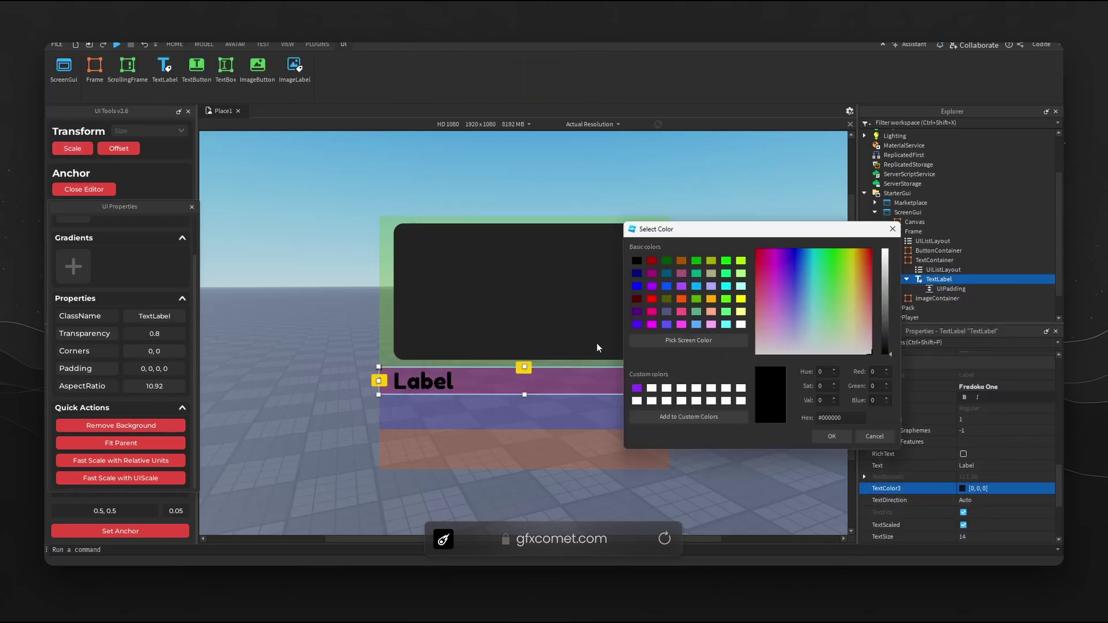
{"action": "left_click", "coordinate": [832, 436]}
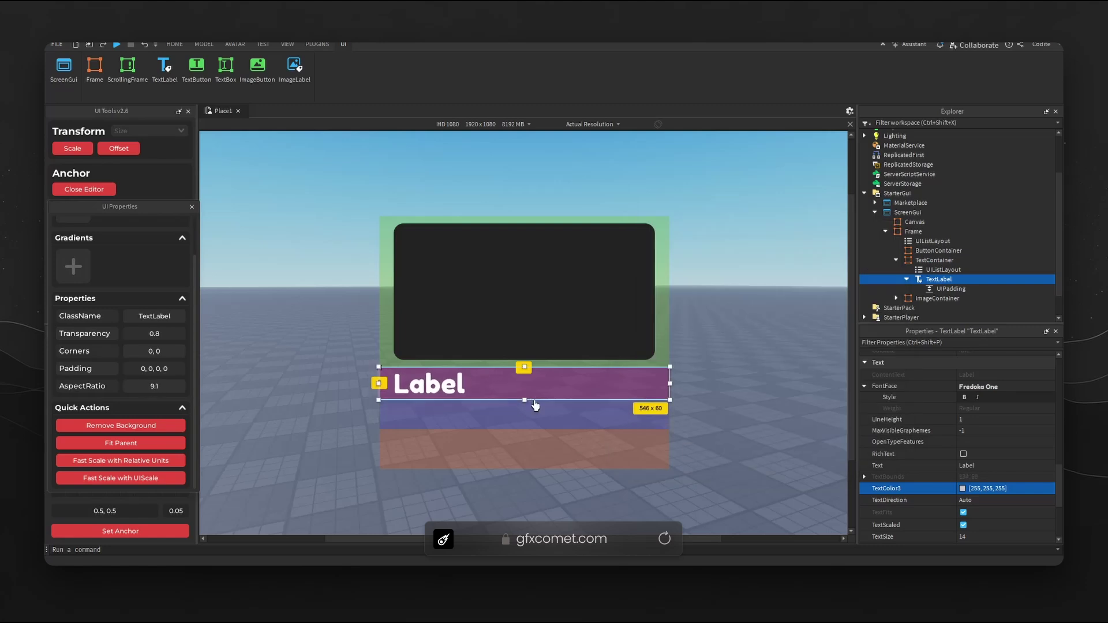
{"action": "left_click", "coordinate": [951, 289]}
{"action": "left_click", "coordinate": [864, 473]}
{"action": "left_click", "coordinate": [1004, 485]}
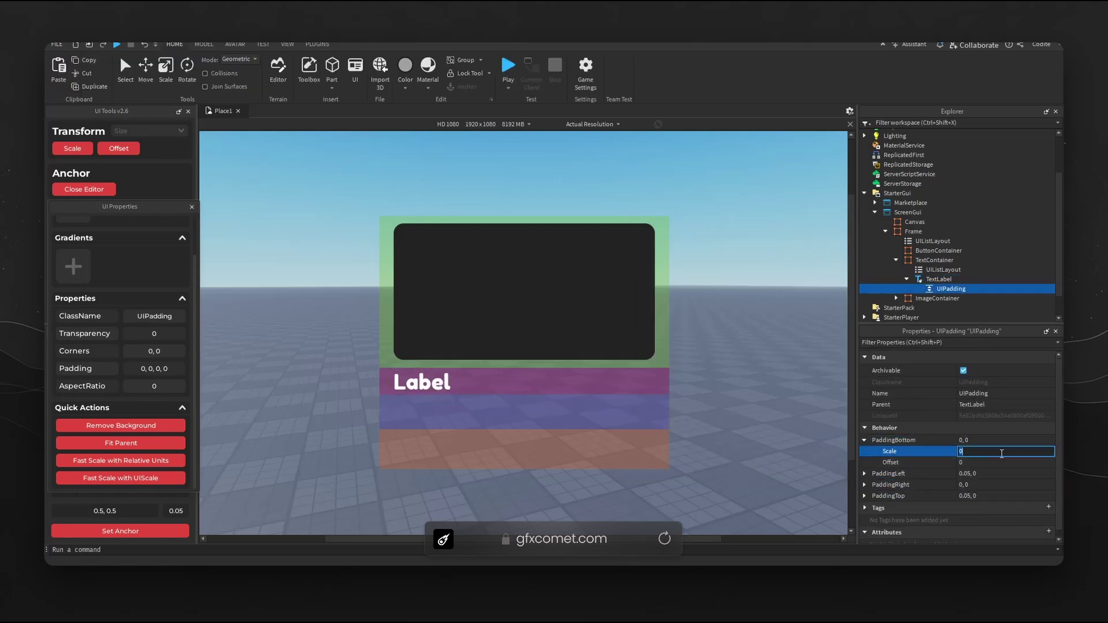
Step: Duplicate the title label and retype it as 'This right here is a description'
{"action": "left_click", "coordinate": [907, 279]}
{"action": "key", "text": "ctrl+d"}
{"action": "double_click", "coordinate": [526, 404]}
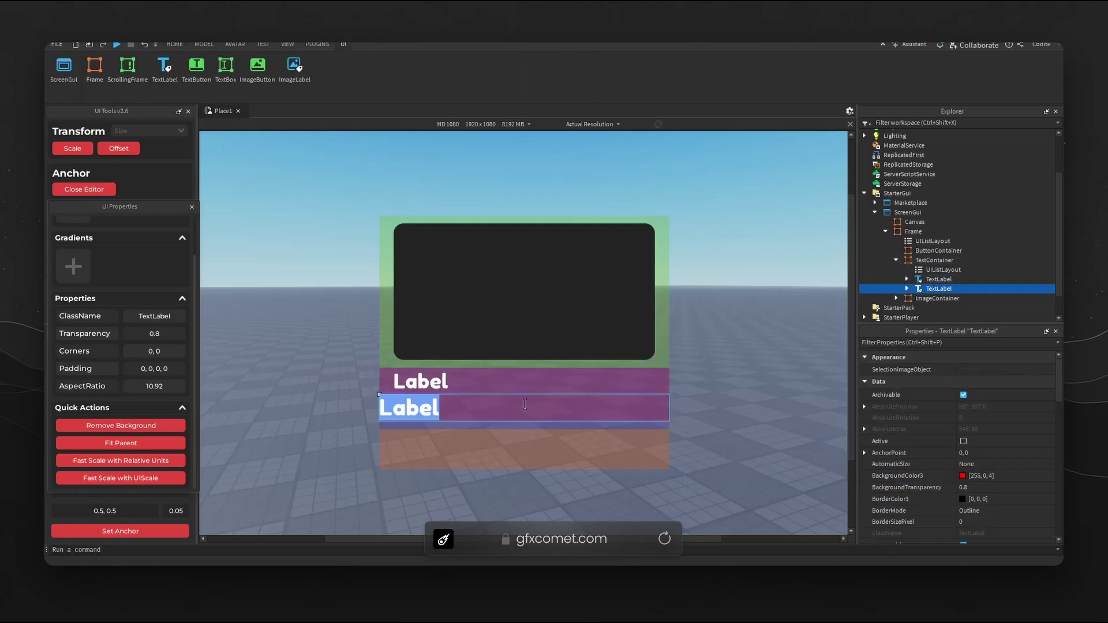
{"action": "type", "text": "This right here is a description"}
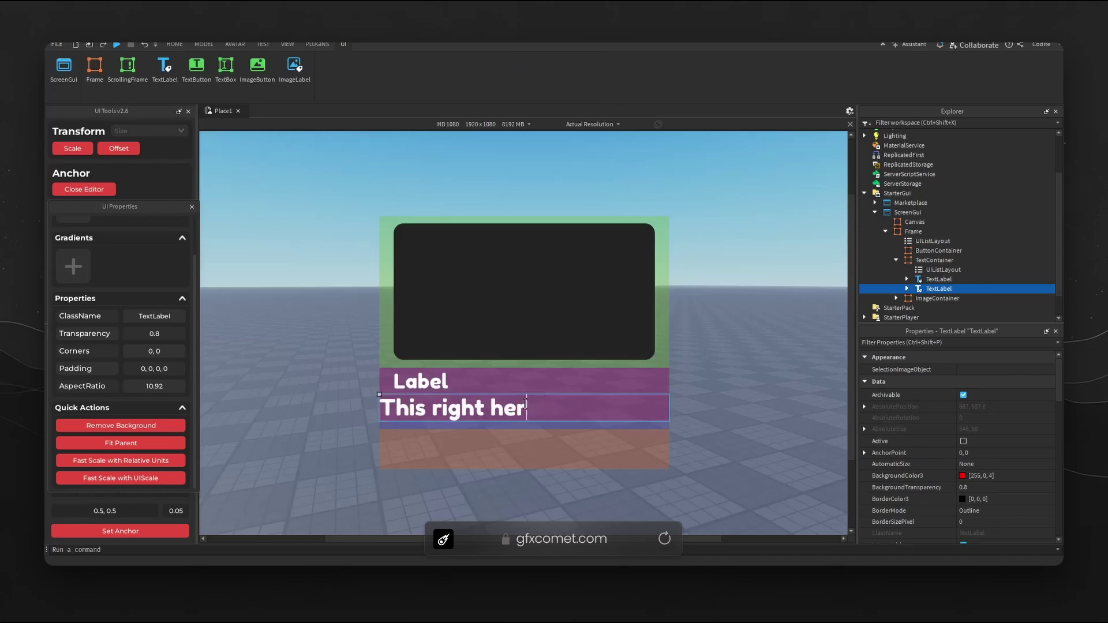
{"action": "key", "text": "Return"}
Step: Make the description text grey and shrink its label to a thinner height
{"action": "scroll", "coordinate": [975, 462], "scroll_direction": "down", "scroll_amount": 10}
{"action": "scroll", "coordinate": [975, 462], "scroll_direction": "down", "scroll_amount": 10}
{"action": "left_click", "coordinate": [982, 421]}
{"action": "left_click_drag", "start_coordinate": [594, 185], "coordinate": [797, 207]}
{"action": "left_click", "coordinate": [829, 415]}
{"action": "left_click_drag", "start_coordinate": [525, 421], "coordinate": [525, 411]}
{"action": "left_click", "coordinate": [526, 450]}
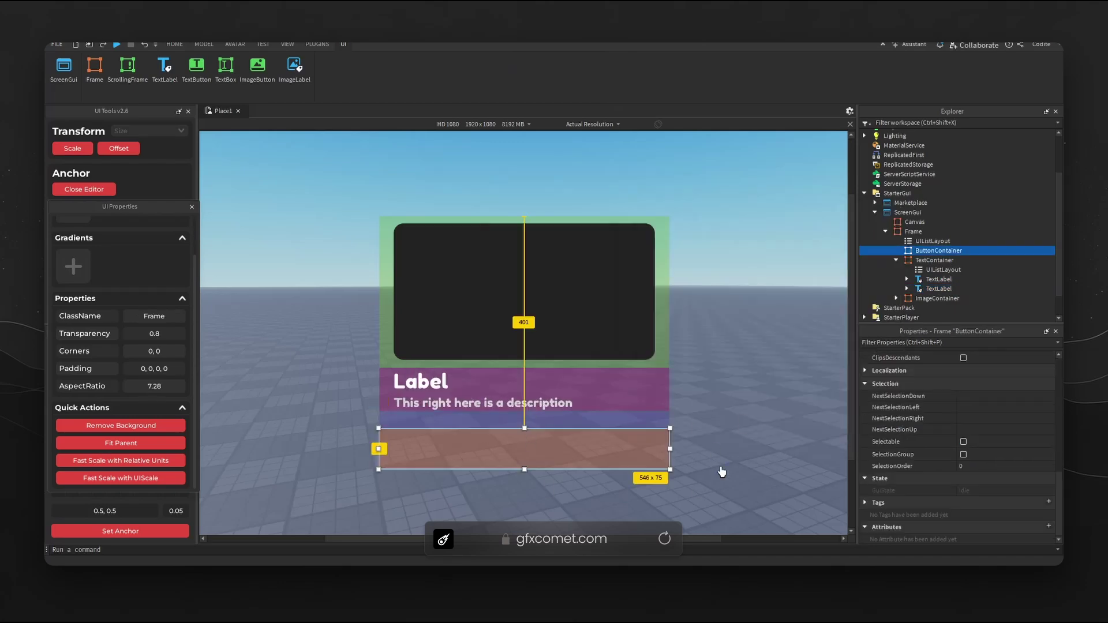
{"action": "left_click", "coordinate": [519, 402]}
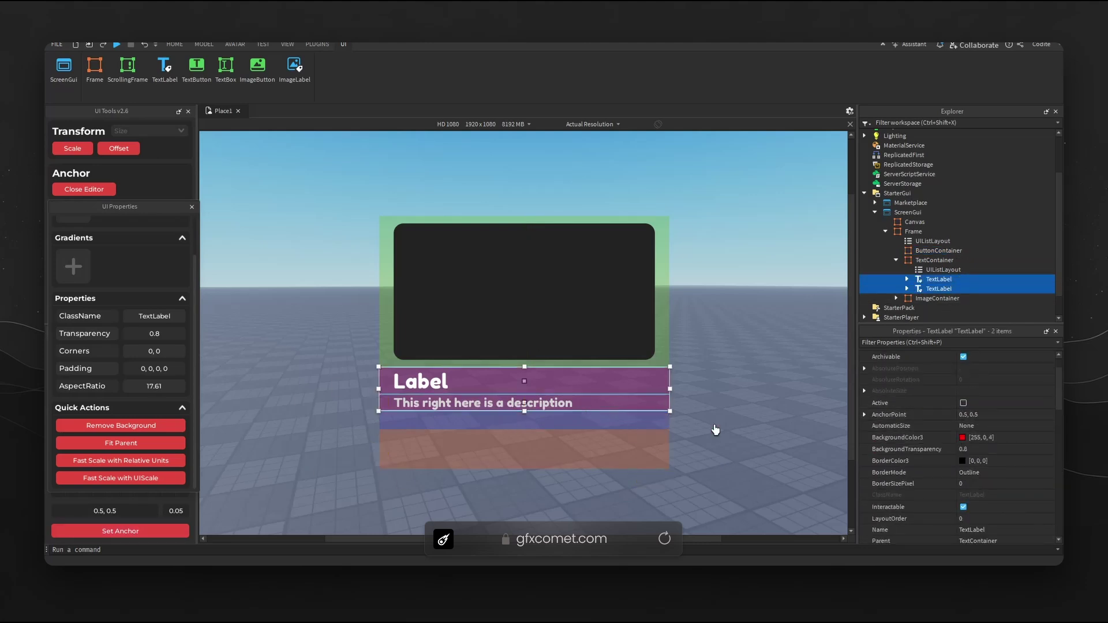
{"action": "left_click", "coordinate": [541, 385]}
{"action": "left_click", "coordinate": [941, 270]}
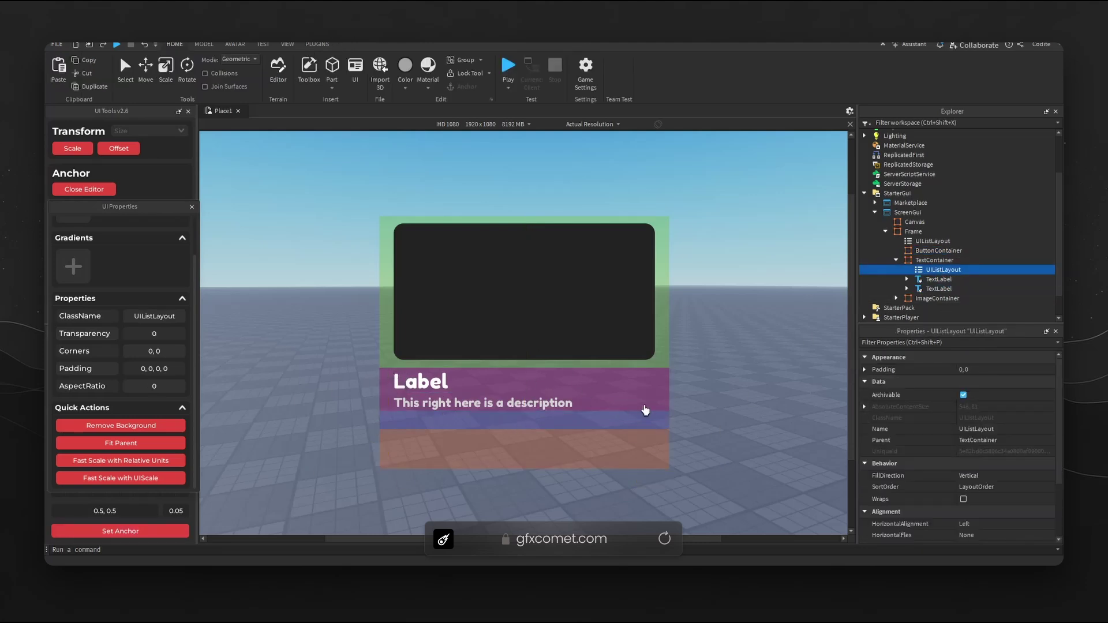
Step: Insert a Frame in ButtonContainer, colour it bright green, and set the container's top padding to 0.1
{"action": "left_click", "coordinate": [643, 446]}
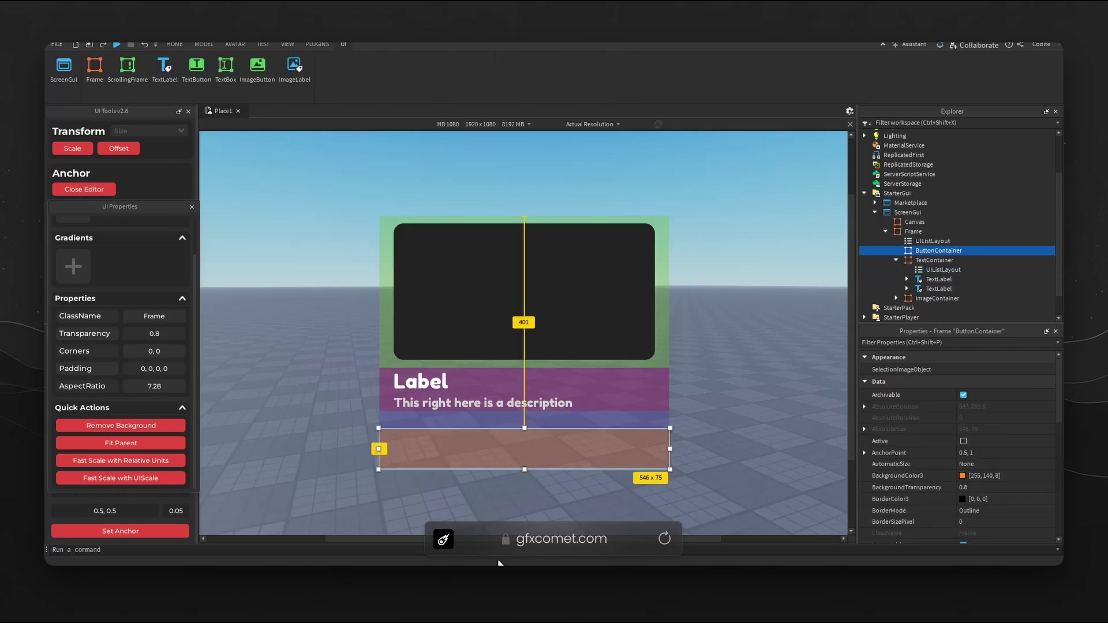
{"action": "left_click", "coordinate": [964, 250]}
{"action": "left_click", "coordinate": [883, 276]}
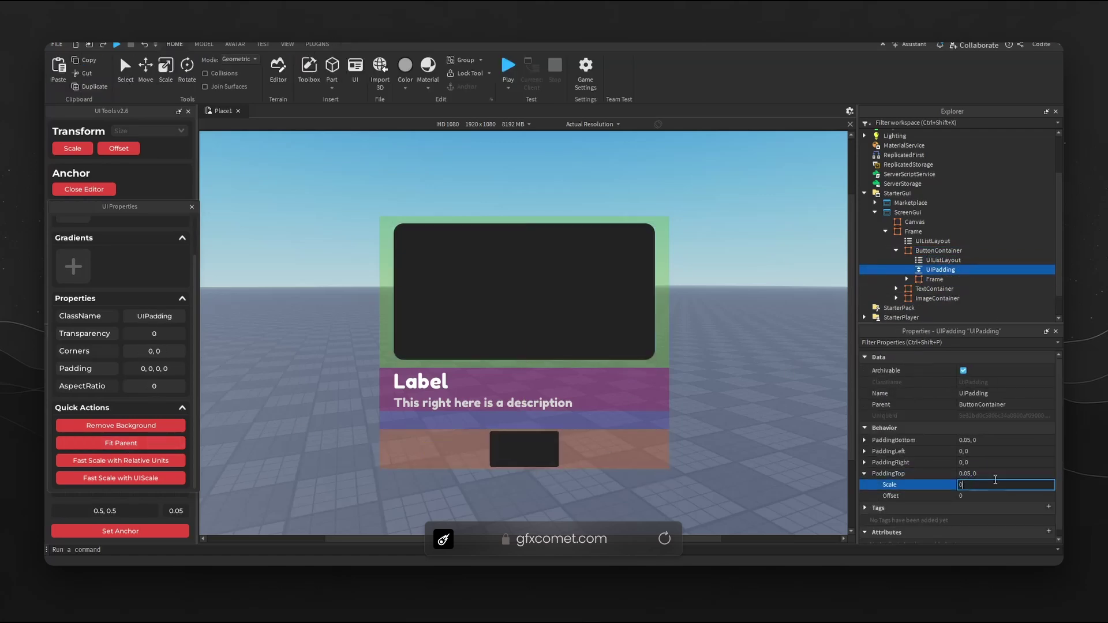
{"action": "left_click", "coordinate": [948, 290]}
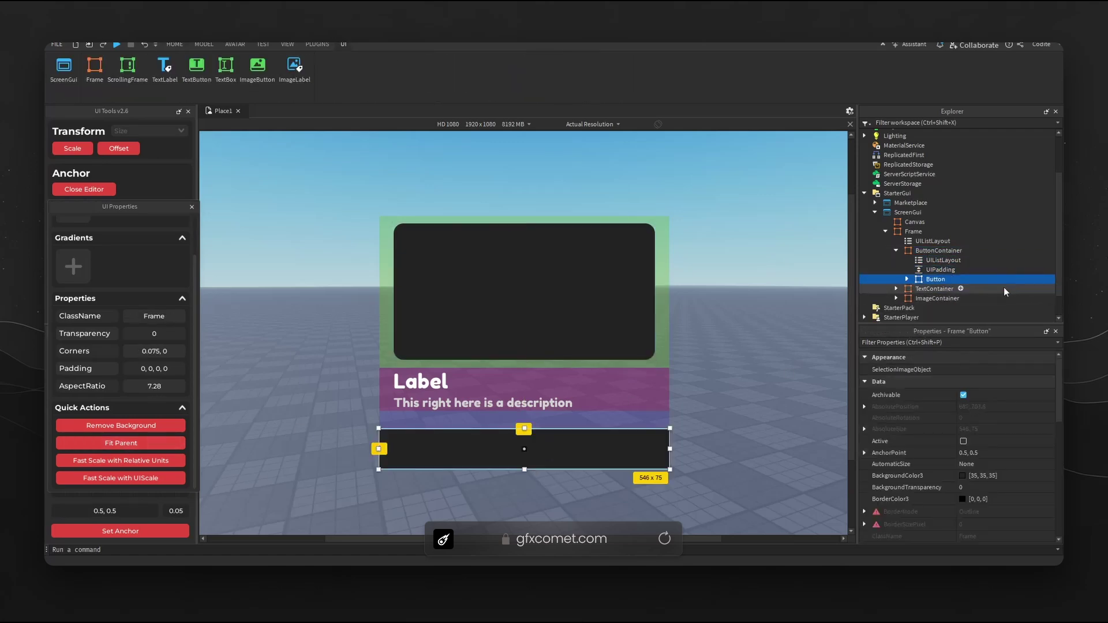
{"action": "left_click", "coordinate": [982, 476]}
{"action": "left_click", "coordinate": [826, 241]}
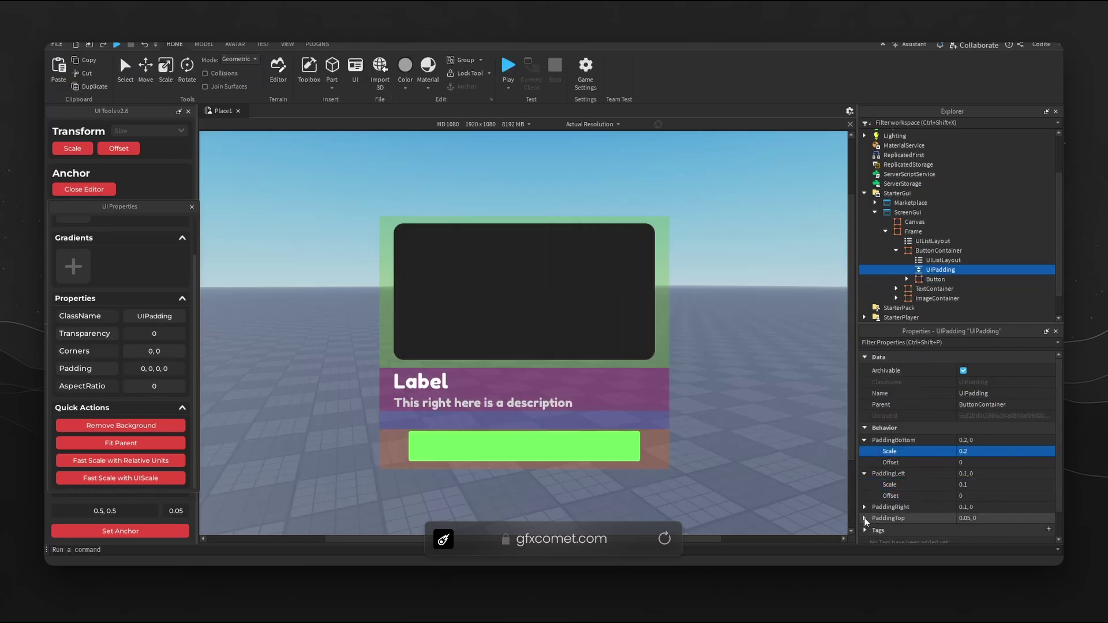
{"action": "left_click", "coordinate": [997, 530]}
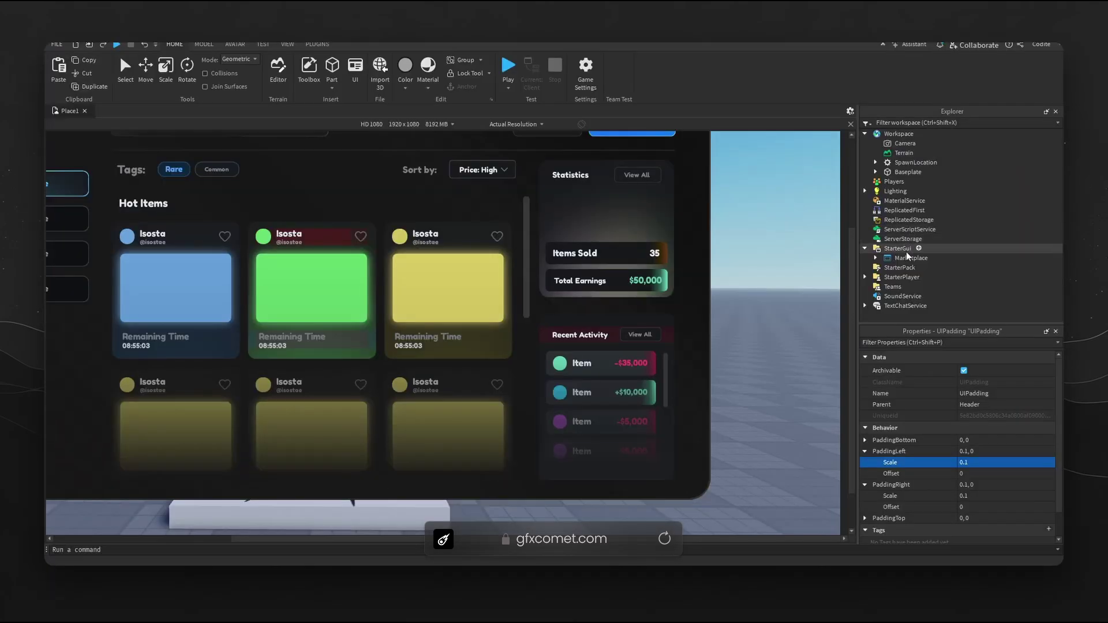
Step: Disable the Marketplace ScreenGui and fit the 1920x1080 viewport preview to the window
{"action": "left_click", "coordinate": [911, 258]}
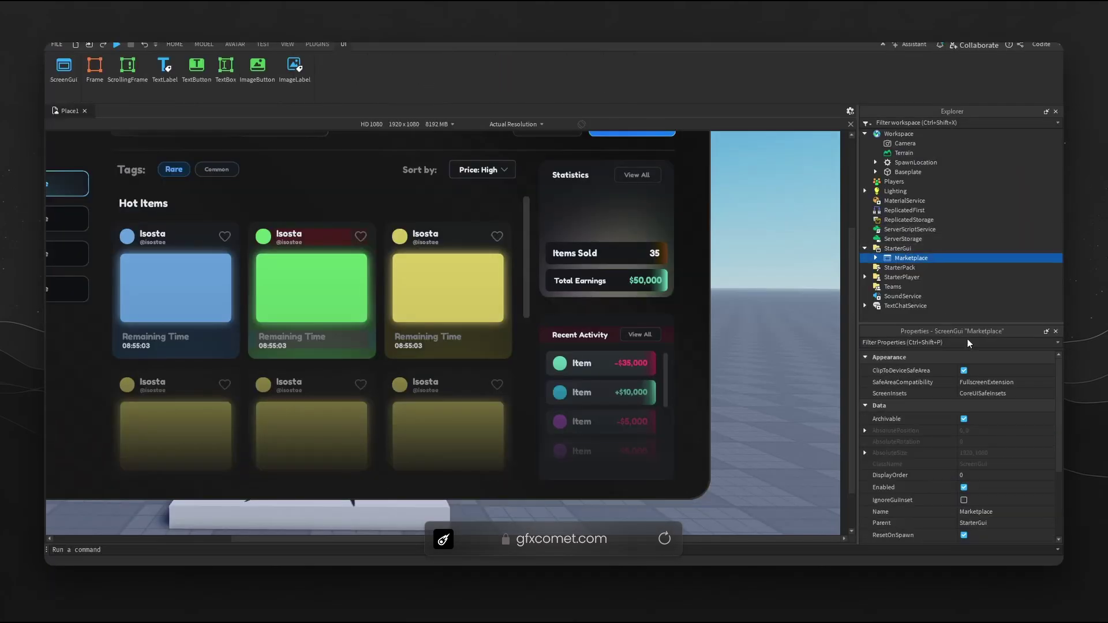
{"action": "left_click", "coordinate": [964, 487]}
{"action": "left_click", "coordinate": [514, 124]}
{"action": "left_click", "coordinate": [522, 161]}
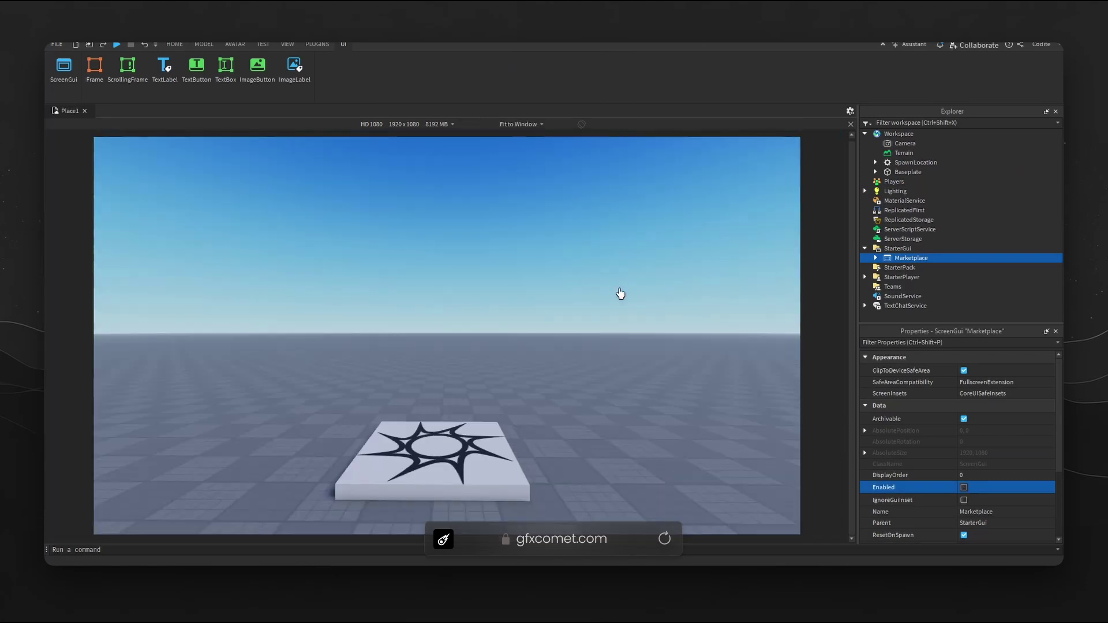
{"action": "key", "text": "w"}
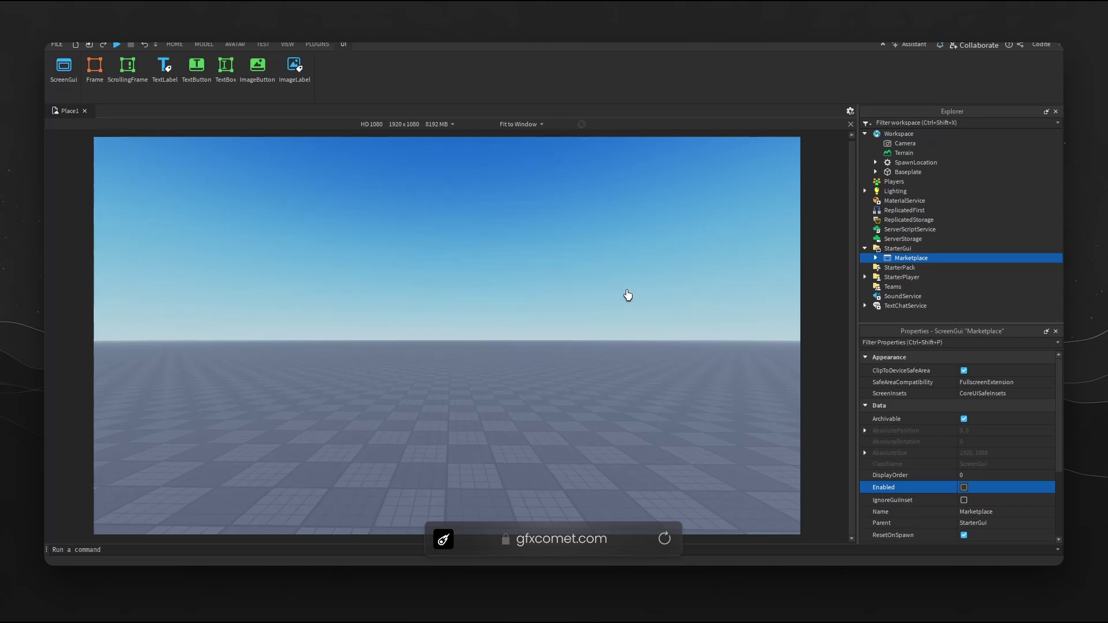
{"action": "left_click", "coordinate": [918, 248]}
Step: Insert a ScreenGui under StarterGui with a child Frame named Canvas
{"action": "key", "text": "ctrl+i"}
{"action": "type", "text": "scre"}
{"action": "left_click", "coordinate": [901, 274]}
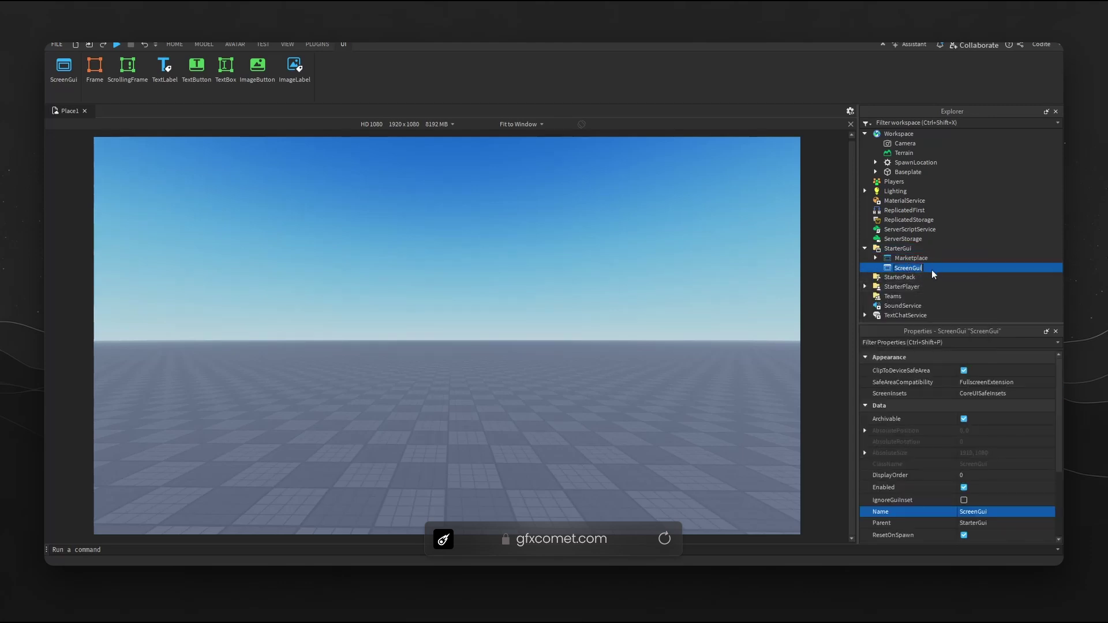
{"action": "left_click", "coordinate": [929, 268]}
{"action": "type", "text": "fra"}
{"action": "key", "text": "Return"}
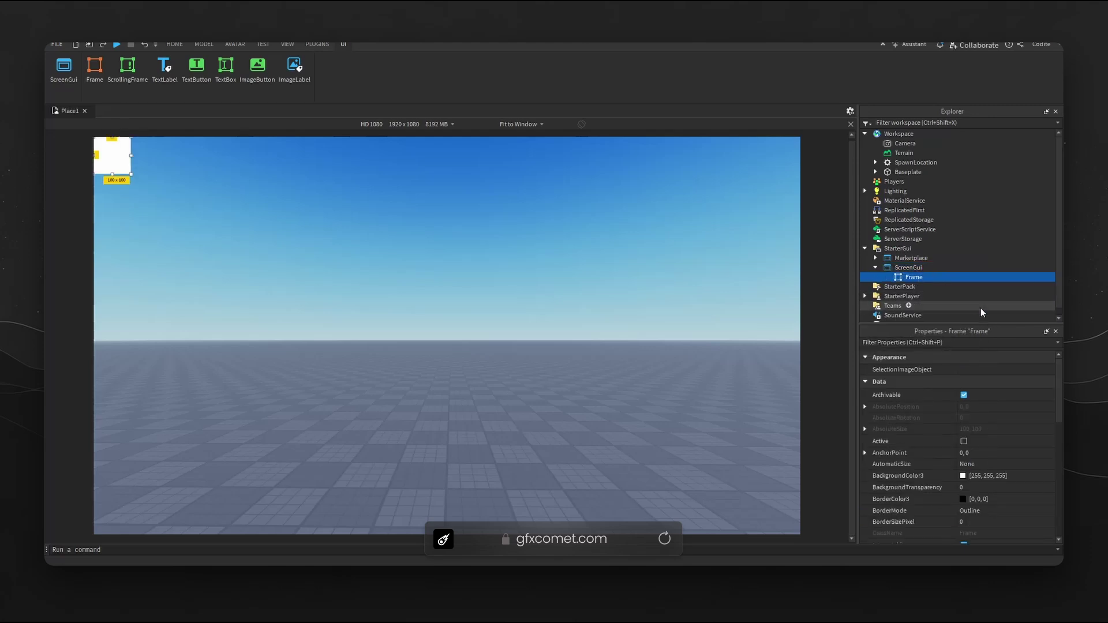
{"action": "type", "text": "Canvas"}
{"action": "key", "text": "Return"}
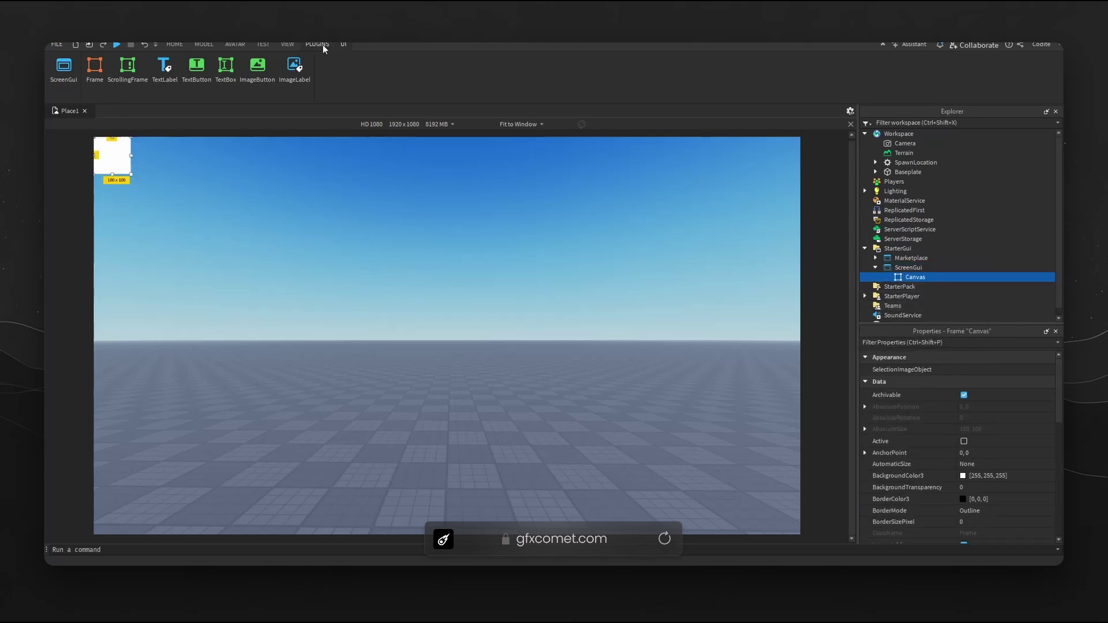
Step: Using UI Tools, anchor Canvas at 0.5, 0.5, fit it to the screen and remove its background
{"action": "left_click", "coordinate": [317, 44]}
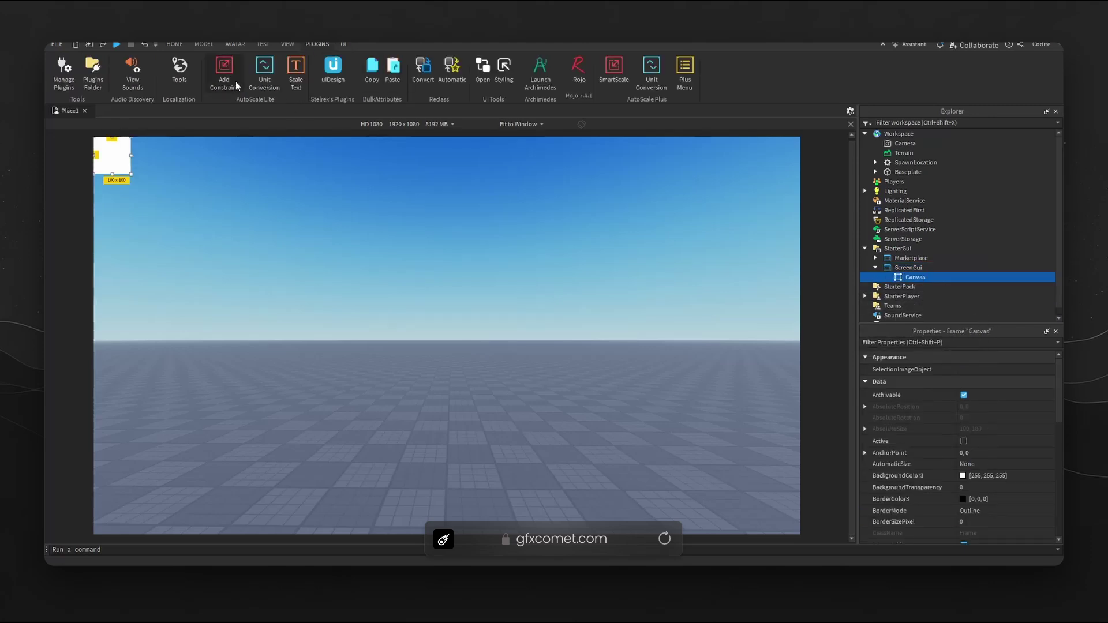
{"action": "left_click", "coordinate": [423, 72]}
{"action": "left_click", "coordinate": [604, 279]}
{"action": "left_click", "coordinate": [483, 72]}
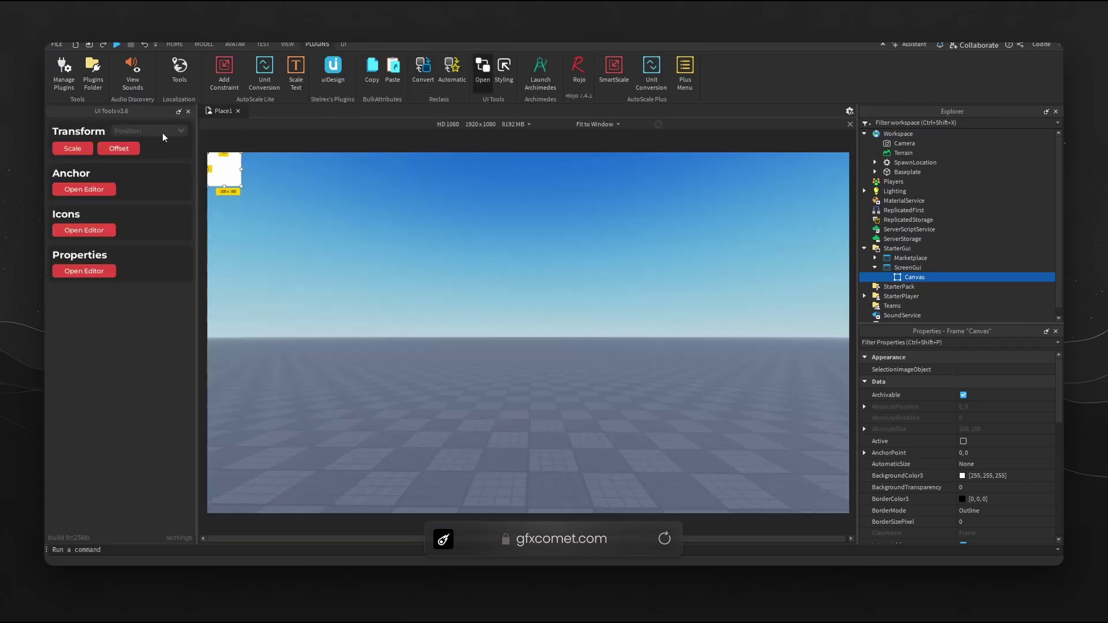
{"action": "left_click", "coordinate": [104, 189]}
{"action": "left_click", "coordinate": [113, 270]}
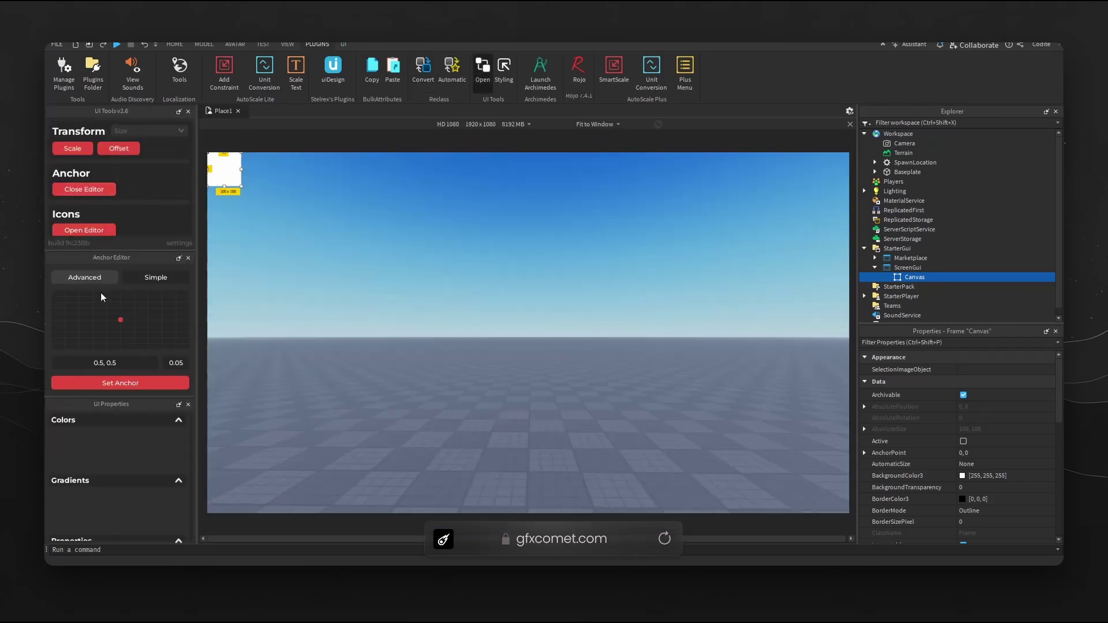
{"action": "left_click_drag", "start_coordinate": [128, 403], "coordinate": [144, 200]}
{"action": "left_click_drag", "start_coordinate": [177, 404], "coordinate": [173, 491]}
{"action": "left_click", "coordinate": [158, 527]}
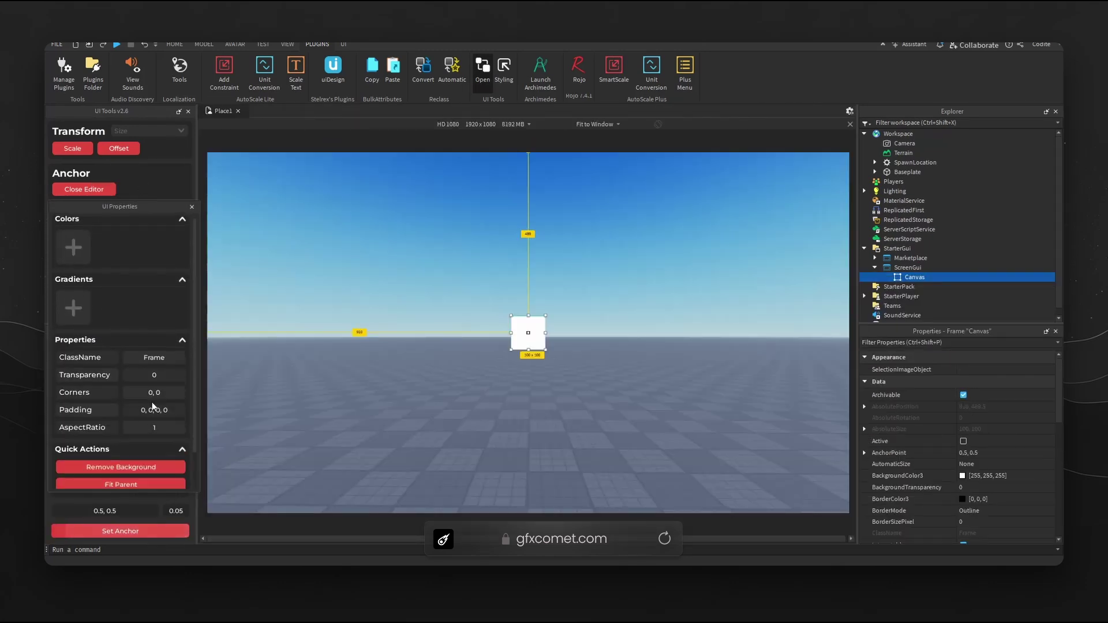
{"action": "scroll", "coordinate": [151, 408], "scroll_direction": "down", "scroll_amount": 1}
{"action": "left_click", "coordinate": [136, 443]}
{"action": "left_click", "coordinate": [137, 426]}
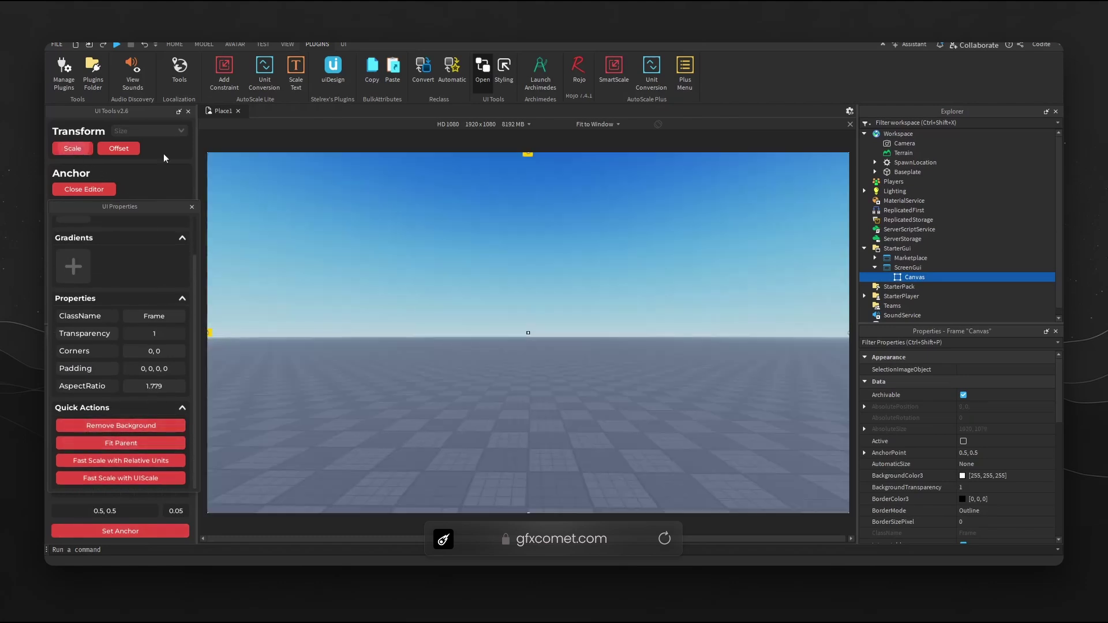
Step: Add a new Frame under the ScreenGui, centred and enlarged to about 546 by 476
{"action": "left_click", "coordinate": [932, 277]}
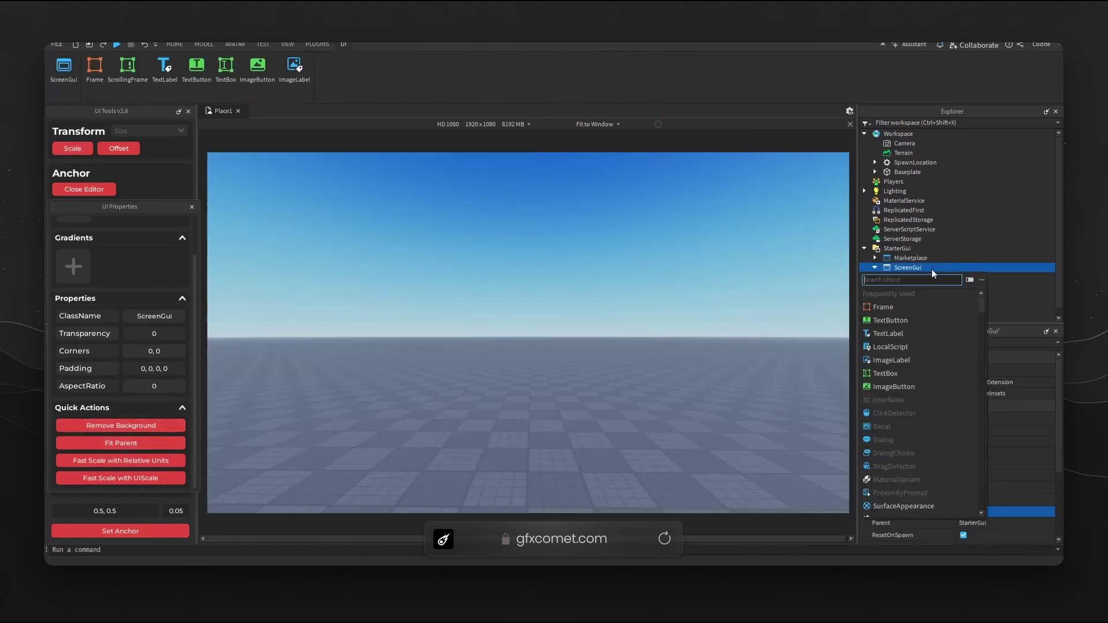
{"action": "left_click", "coordinate": [915, 287]}
{"action": "left_click", "coordinate": [145, 531]}
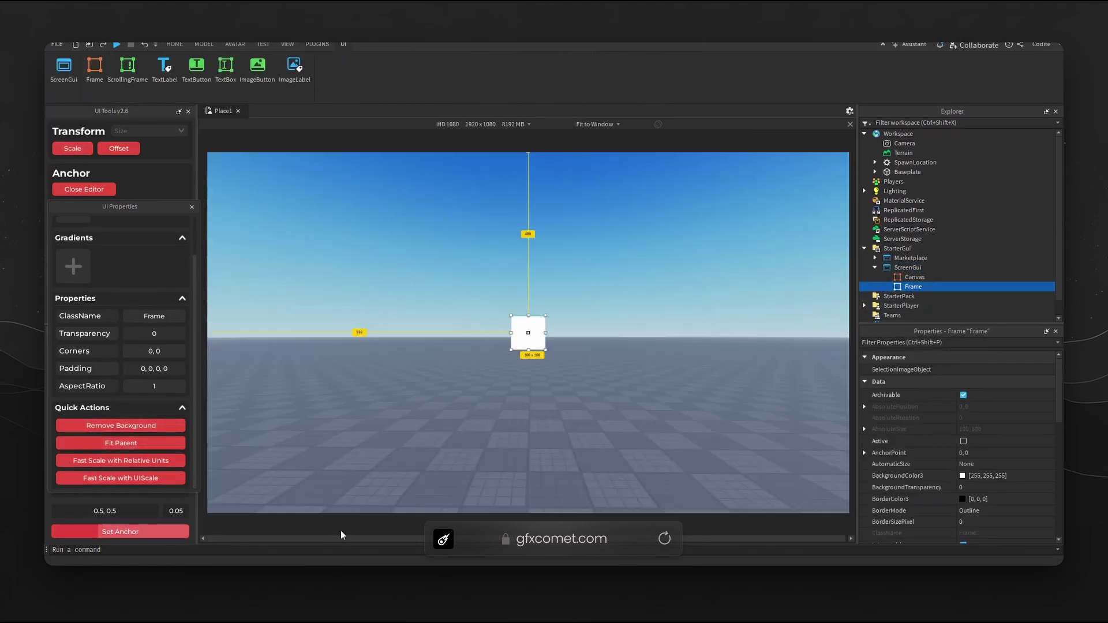
{"action": "left_click_drag", "start_coordinate": [545, 348], "coordinate": [693, 473]}
{"action": "left_click", "coordinate": [166, 531]}
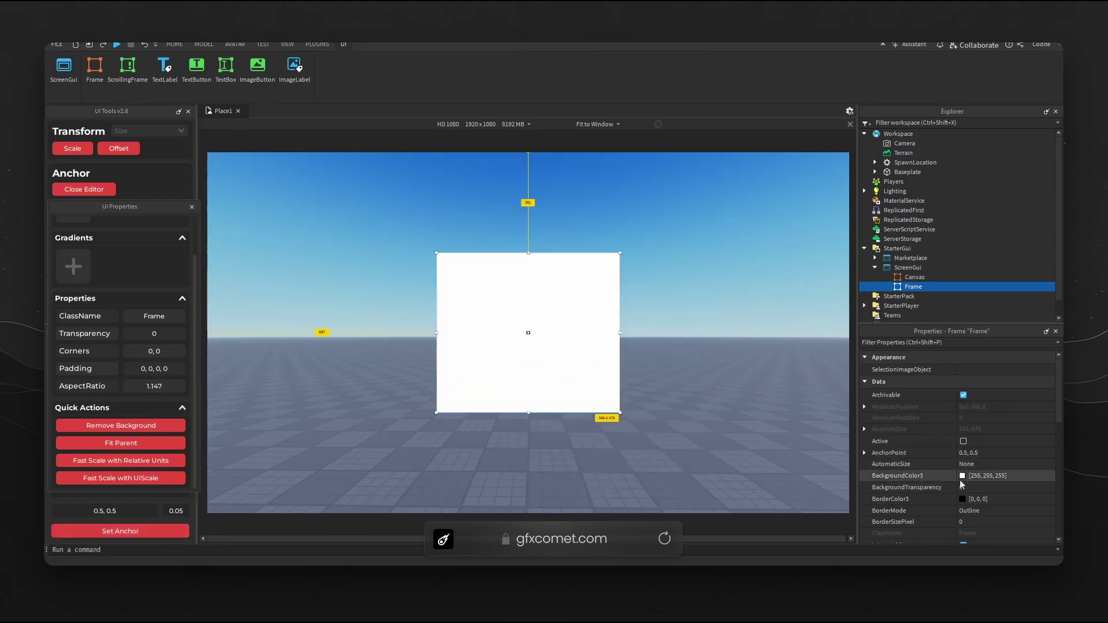
Step: Give the Frame a red background with 0.7 background transparency
{"action": "left_click", "coordinate": [962, 476]}
{"action": "left_click", "coordinate": [650, 238]}
{"action": "left_click", "coordinate": [654, 401]}
{"action": "left_click", "coordinate": [983, 490]}
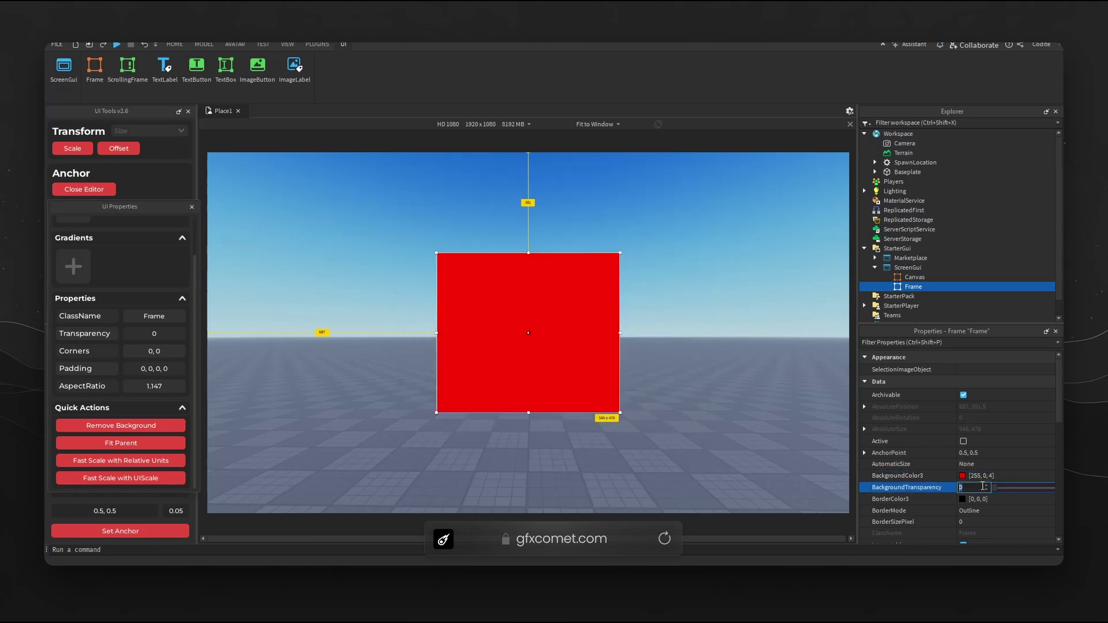
{"action": "type", "text": "0.7"}
{"action": "key", "text": "Return"}
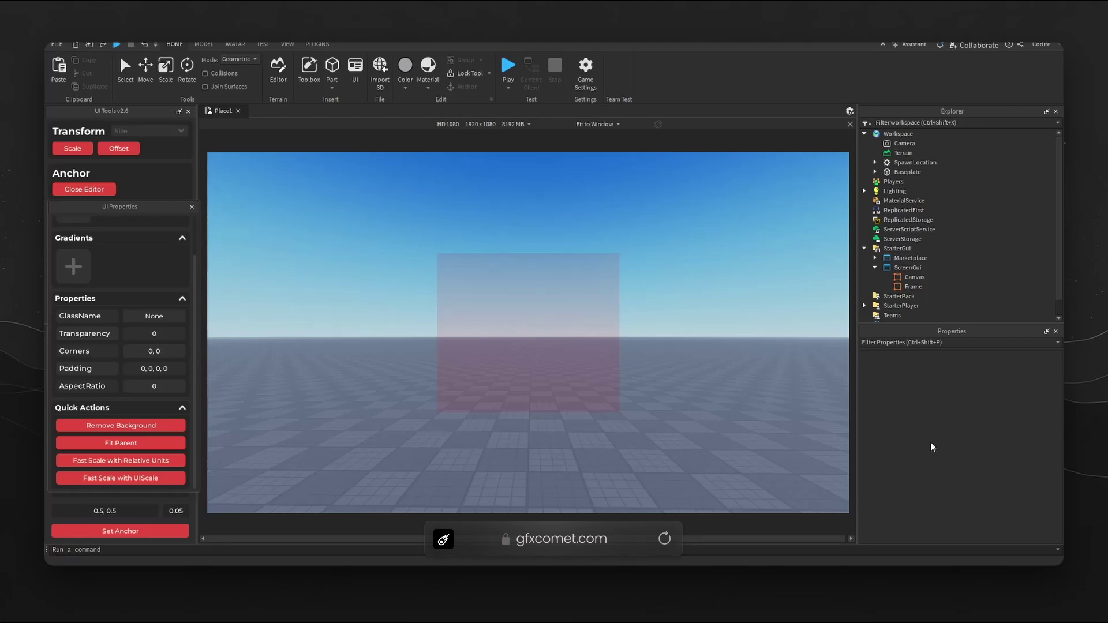
Step: Reselect Frame in the Explorer
{"action": "left_click", "coordinate": [904, 287]}
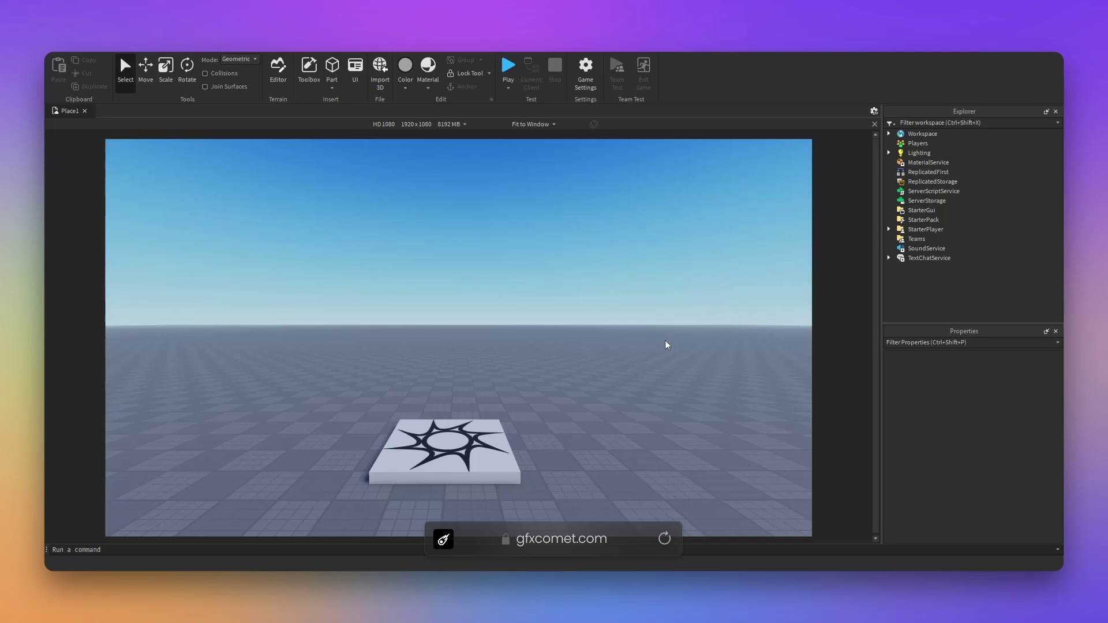
Step: Import the UI kit file into the place and enable the Units ScreenGui
{"action": "left_click_drag", "start_coordinate": [665, 345], "coordinate": [735, 290]}
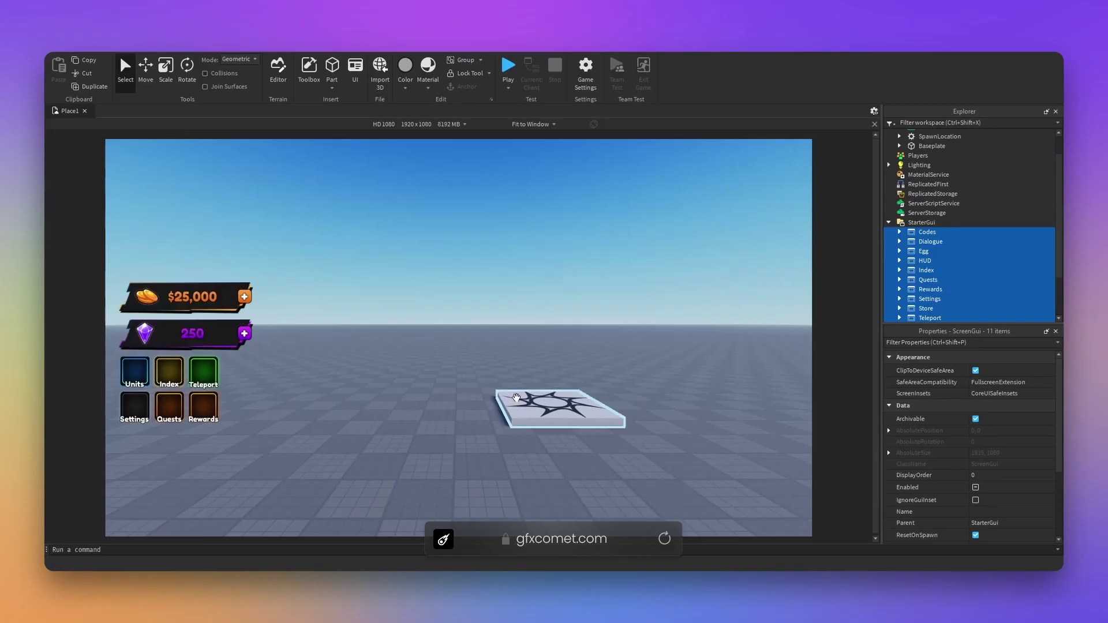
{"action": "left_click", "coordinate": [772, 211]}
{"action": "left_click", "coordinate": [975, 487]}
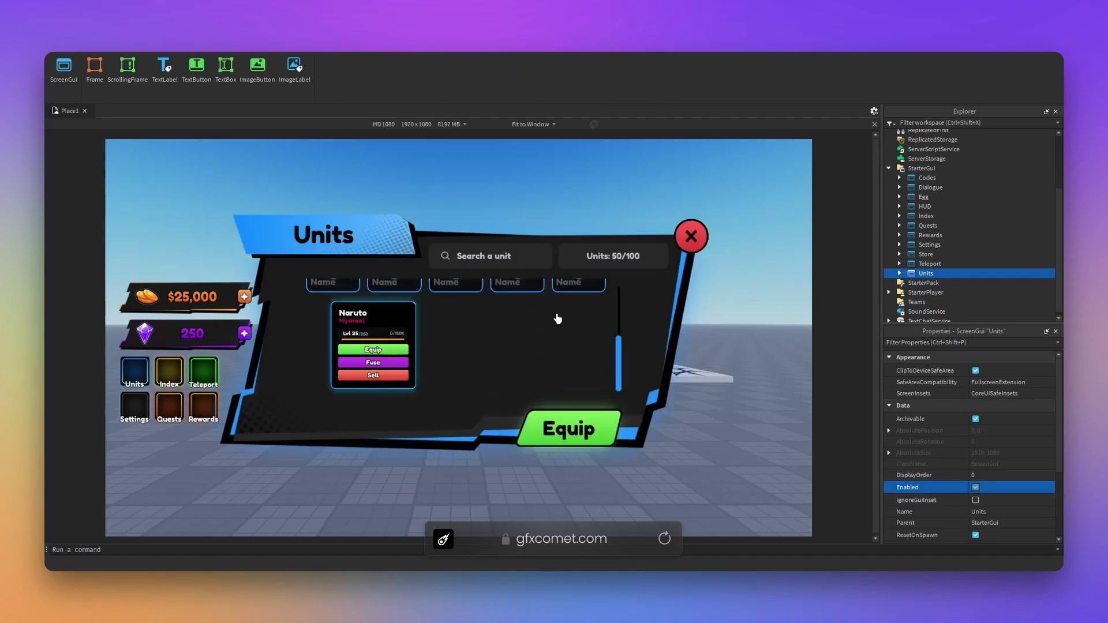
Step: Insert a chosen icon asset from the Asset Manager
{"action": "left_click", "coordinate": [532, 124]}
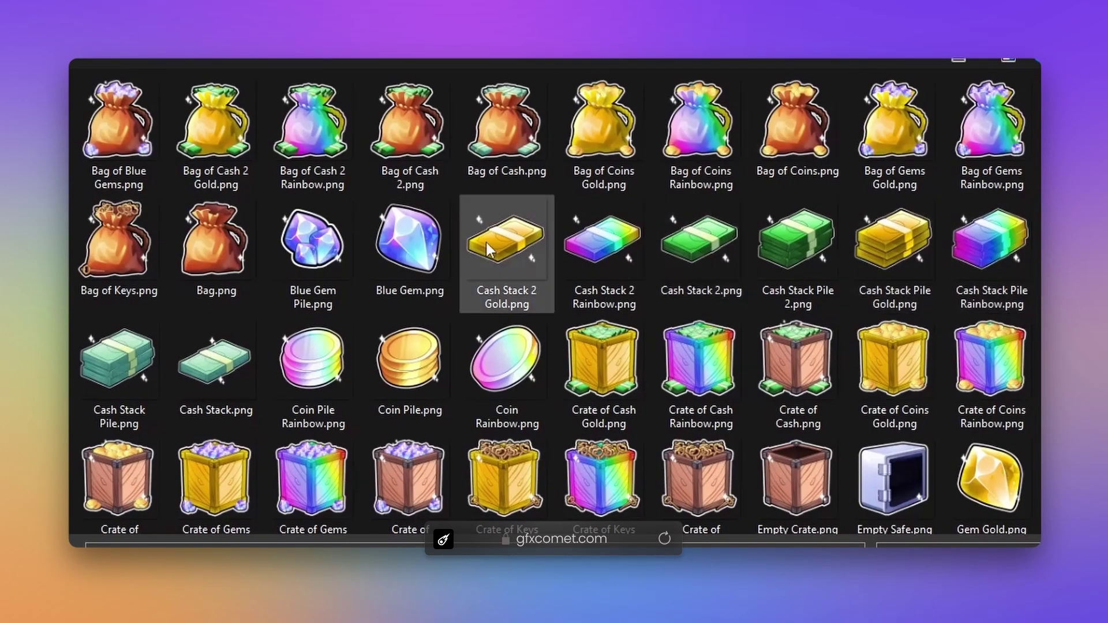
{"action": "scroll", "coordinate": [601, 251], "scroll_direction": "down", "scroll_amount": 5}
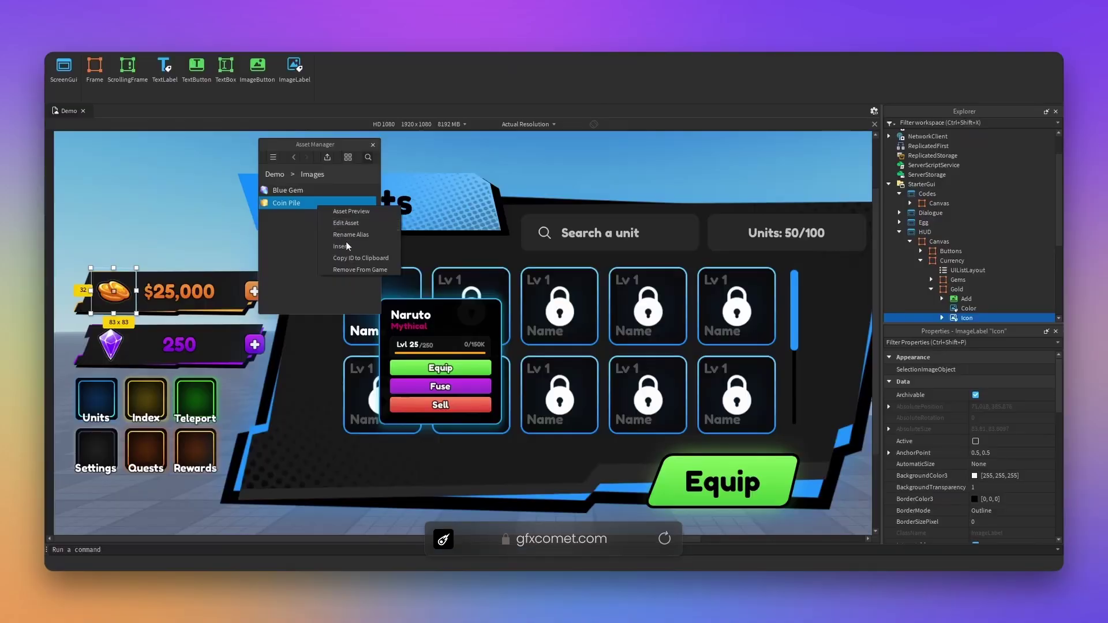
{"action": "left_click", "coordinate": [347, 246]}
{"action": "scroll", "coordinate": [1006, 484], "scroll_direction": "down", "scroll_amount": 5}
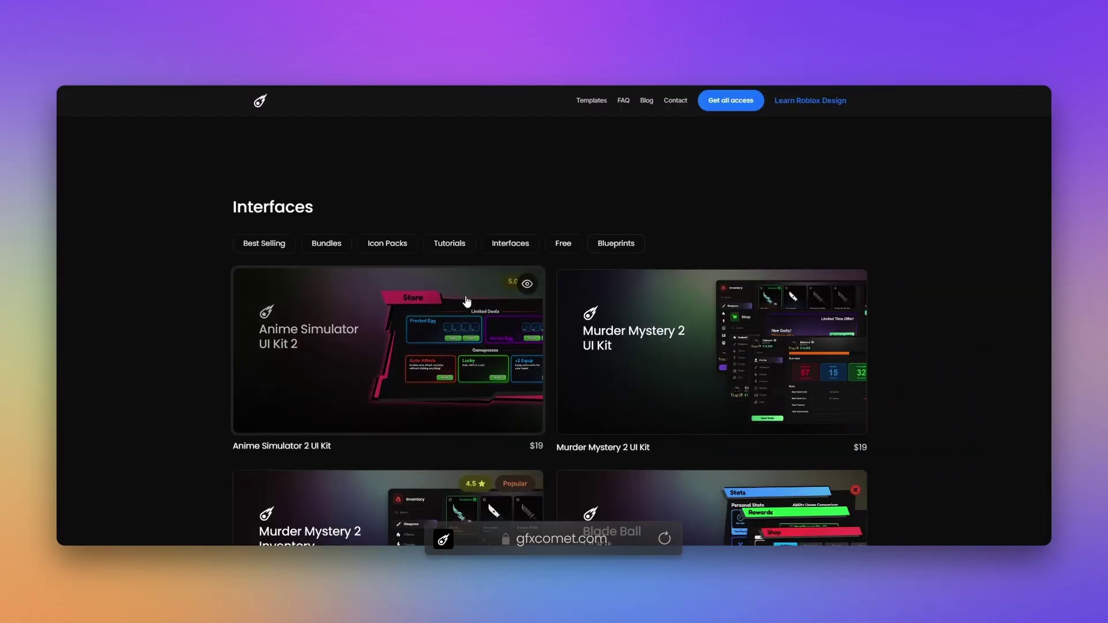
Step: Filter the gfxcomet catalogue to Icon Packs and browse down through the tutorial cards
{"action": "left_click", "coordinate": [387, 243]}
{"action": "scroll", "coordinate": [554, 346], "scroll_direction": "down", "scroll_amount": 3}
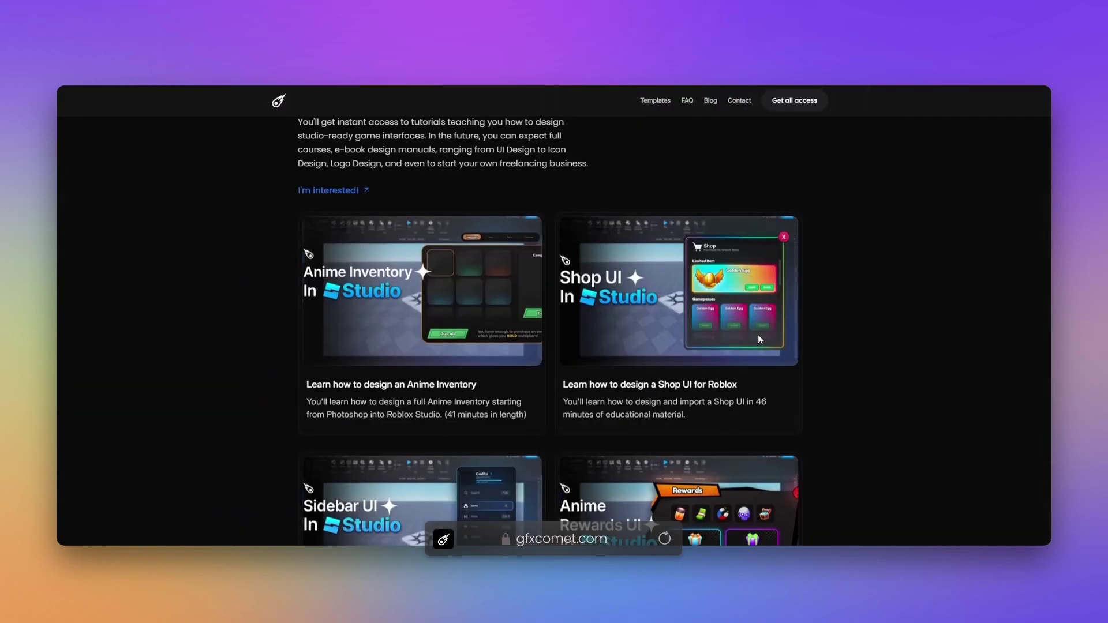
{"action": "scroll", "coordinate": [758, 334], "scroll_direction": "down", "scroll_amount": 15}
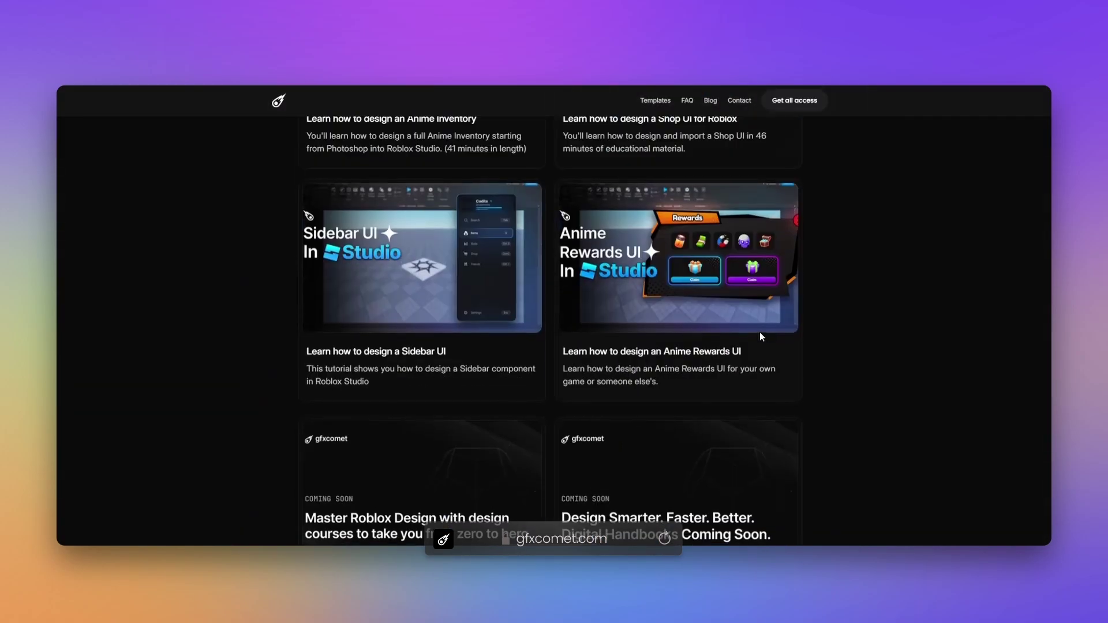
{"action": "scroll", "coordinate": [845, 329], "scroll_direction": "down", "scroll_amount": 3}
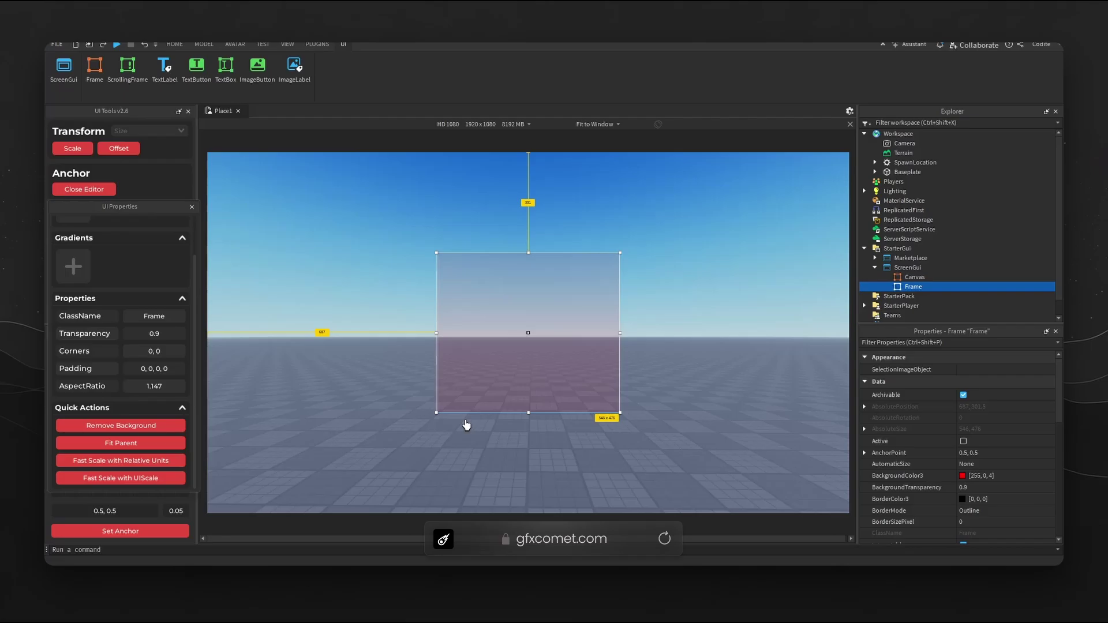
{"action": "left_click", "coordinate": [930, 287]}
Step: Insert a child Frame named ImageContainer inside Frame and centre its anchor point
{"action": "left_click", "coordinate": [920, 315]}
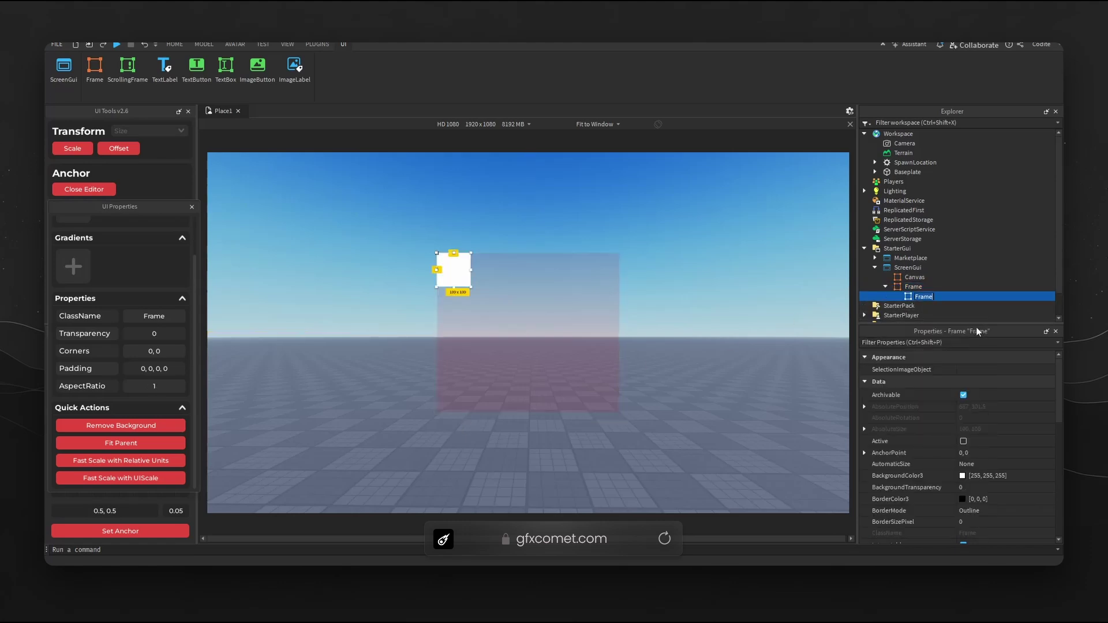
{"action": "type", "text": "ImageContainer"}
{"action": "key", "text": "Return"}
{"action": "left_click", "coordinate": [158, 537]}
Step: Set ImageContainer's horizontal size to scale 1, offset 0
{"action": "scroll", "coordinate": [916, 466], "scroll_direction": "down", "scroll_amount": 2}
{"action": "left_click", "coordinate": [891, 465]}
{"action": "scroll", "coordinate": [870, 463], "scroll_direction": "down", "scroll_amount": 1}
{"action": "left_click", "coordinate": [902, 449]}
{"action": "left_click", "coordinate": [996, 460]}
{"action": "type", "text": "100"}
{"action": "key", "text": "Tab"}
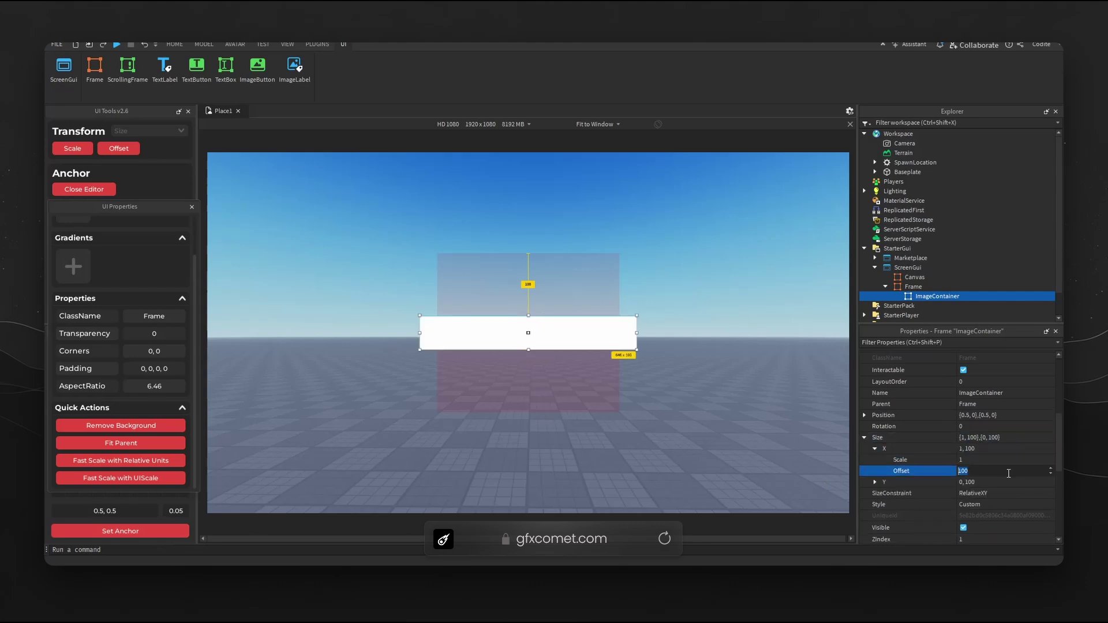
{"action": "type", "text": "0"}
{"action": "key", "text": "Return"}
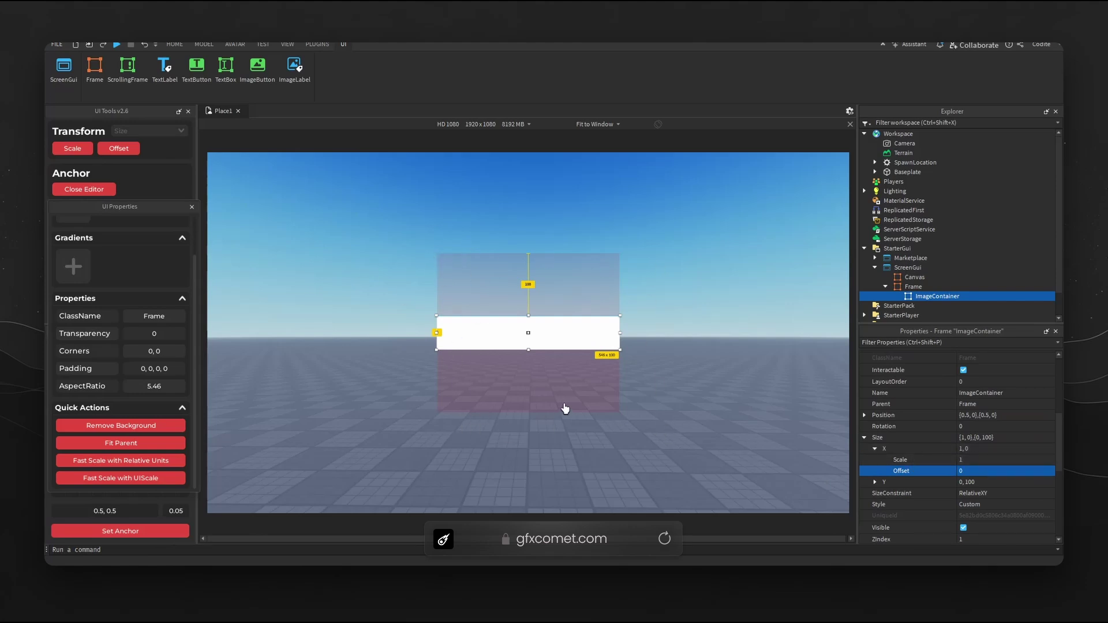
Step: Set ImageContainer's height to scale 0.6 with zero offset, previewing at actual resolution
{"action": "left_click", "coordinate": [872, 485]}
{"action": "left_click", "coordinate": [990, 504]}
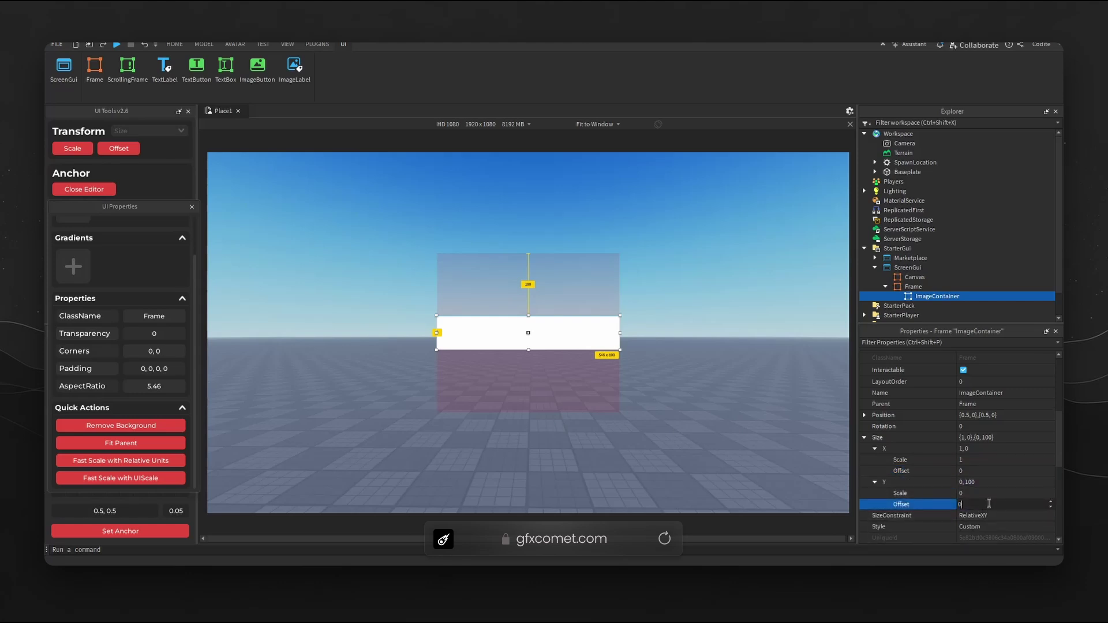
{"action": "type", "text": "0"}
{"action": "left_click", "coordinate": [997, 494]}
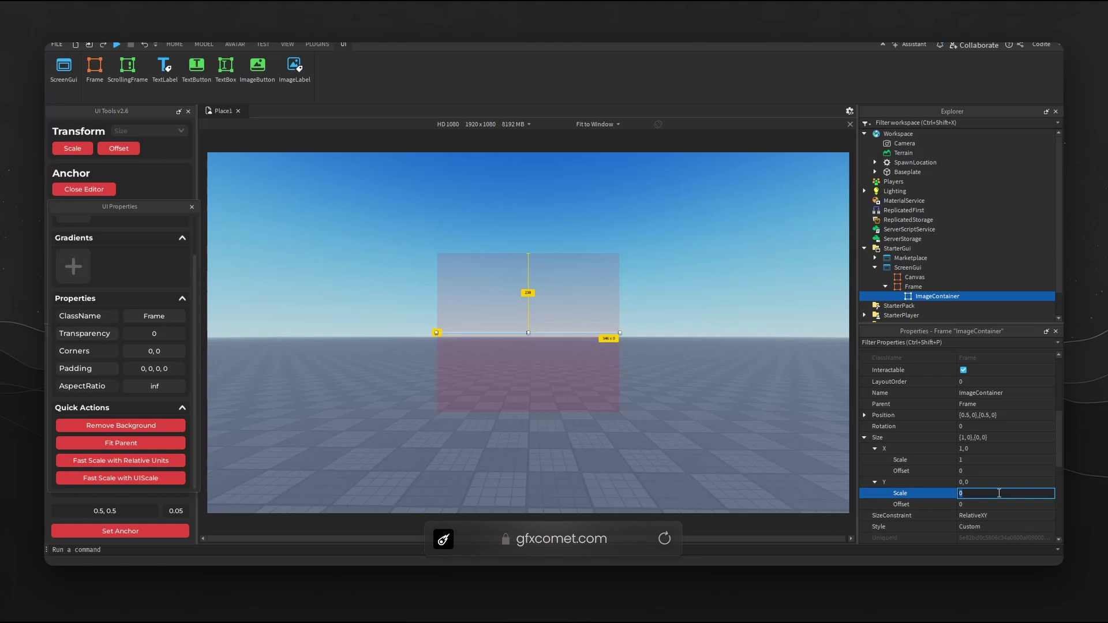
{"action": "type", "text": ".4"}
{"action": "key", "text": "Return"}
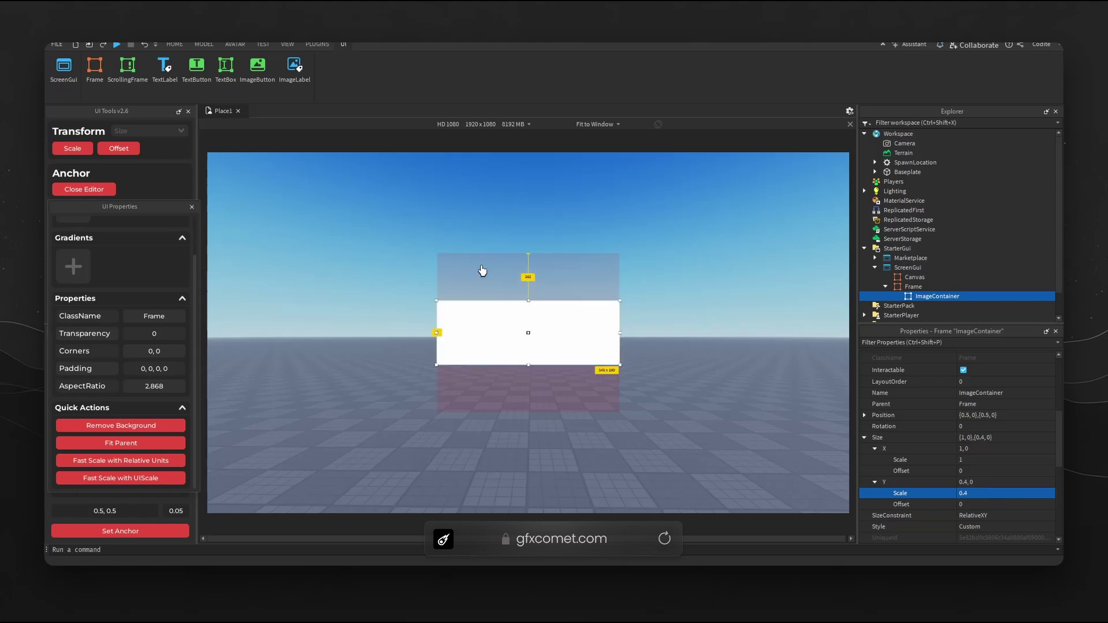
{"action": "left_click", "coordinate": [616, 124]}
{"action": "left_click", "coordinate": [583, 139]}
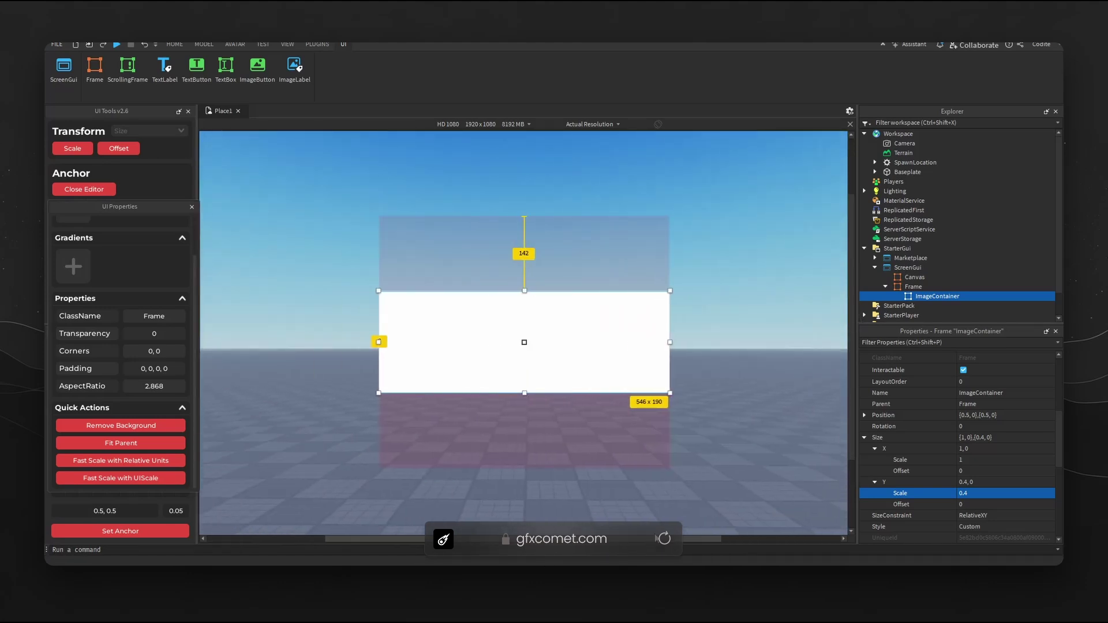
{"action": "left_click", "coordinate": [1005, 495]}
{"action": "type", "text": ".6"}
{"action": "key", "text": "Return"}
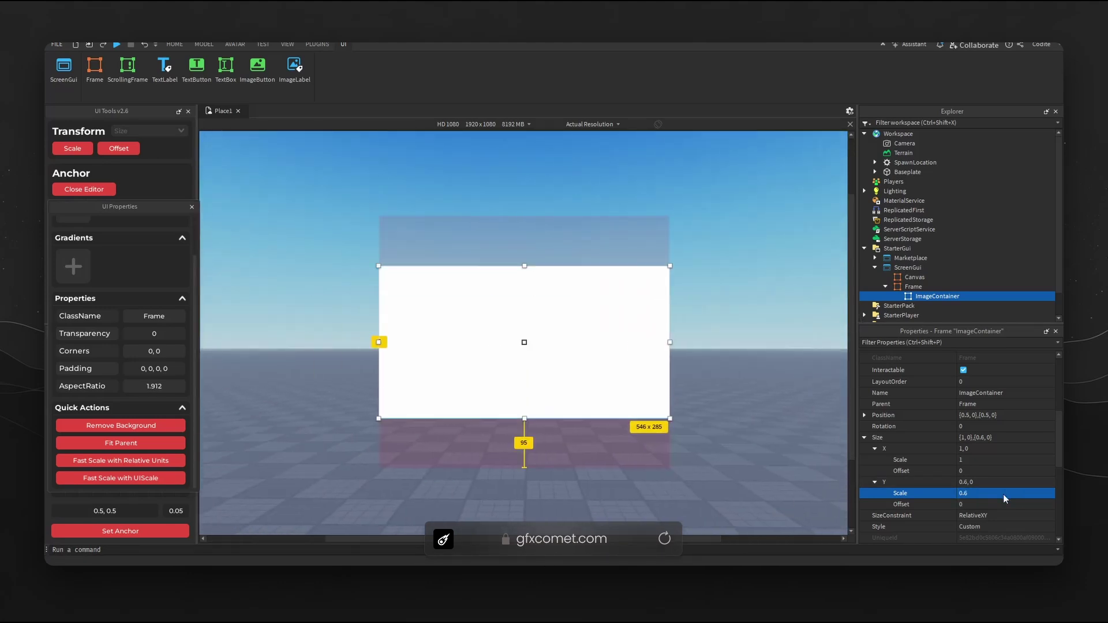
{"action": "scroll", "coordinate": [929, 484], "scroll_direction": "up", "scroll_amount": 5}
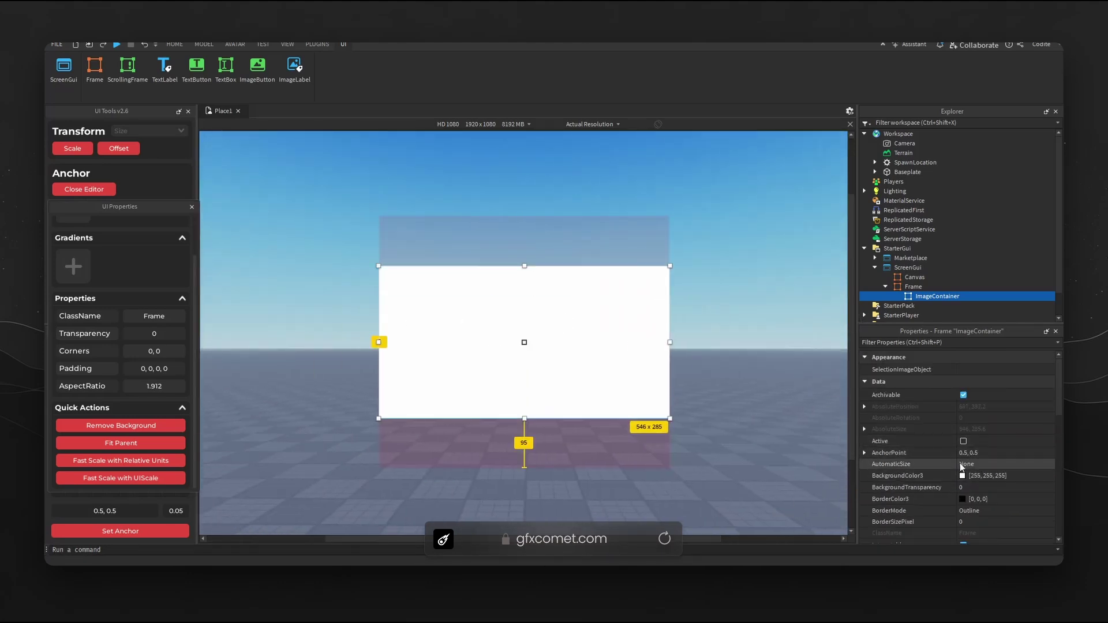
Step: Give ImageContainer a red background with 0.8 background transparency
{"action": "left_click", "coordinate": [962, 475]}
{"action": "left_click", "coordinate": [662, 214]}
{"action": "left_click", "coordinate": [624, 398]}
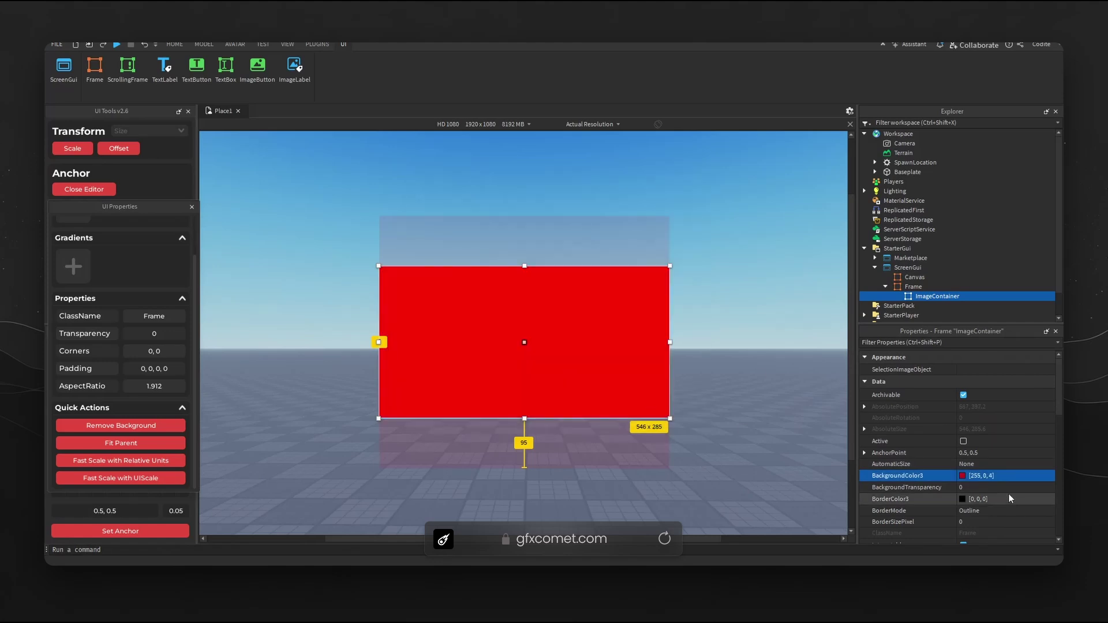
{"action": "left_click", "coordinate": [1008, 488]}
{"action": "type", "text": "0.8"}
{"action": "key", "text": "Return"}
{"action": "left_click", "coordinate": [729, 418]}
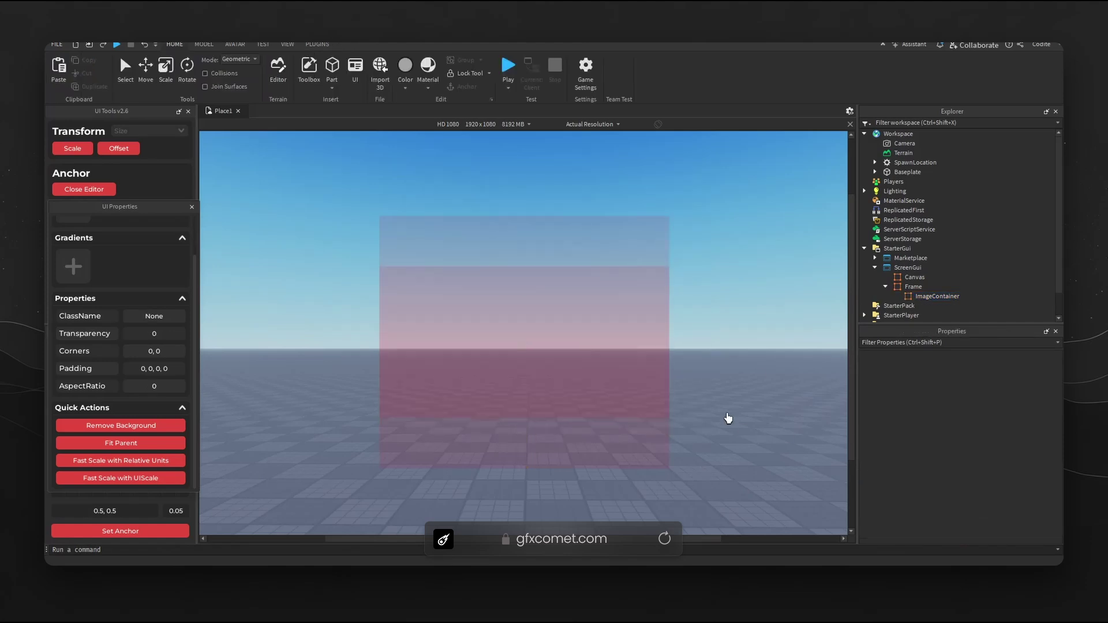
Step: Set ImageContainer's anchor point to 0.5, 0 and move it flush with Frame's top
{"action": "left_click", "coordinate": [937, 296]}
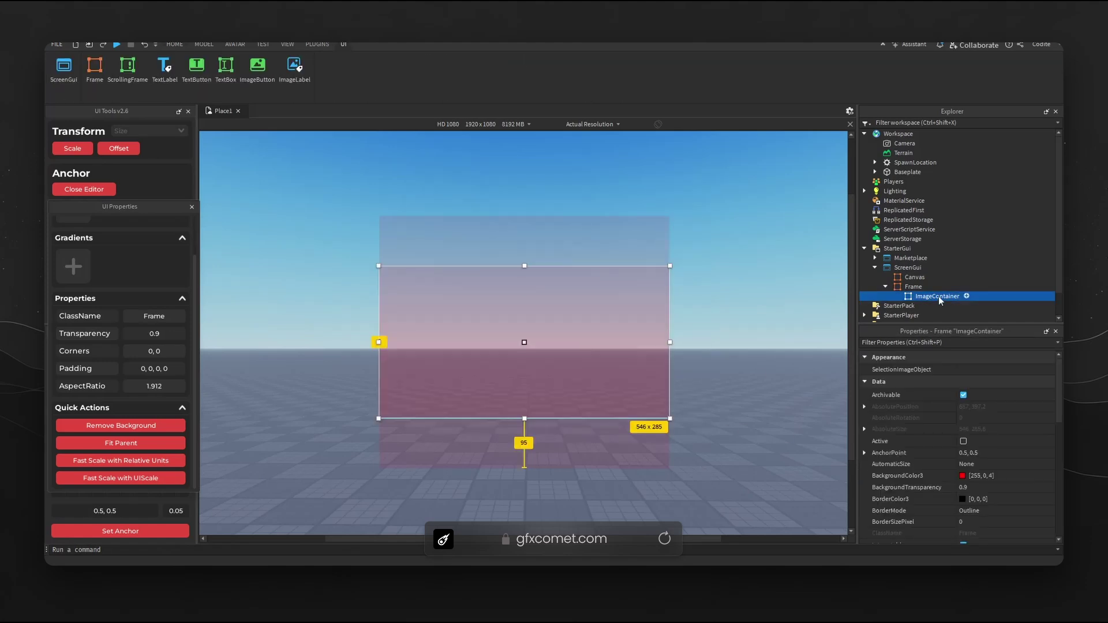
{"action": "left_click_drag", "start_coordinate": [607, 300], "coordinate": [607, 251]}
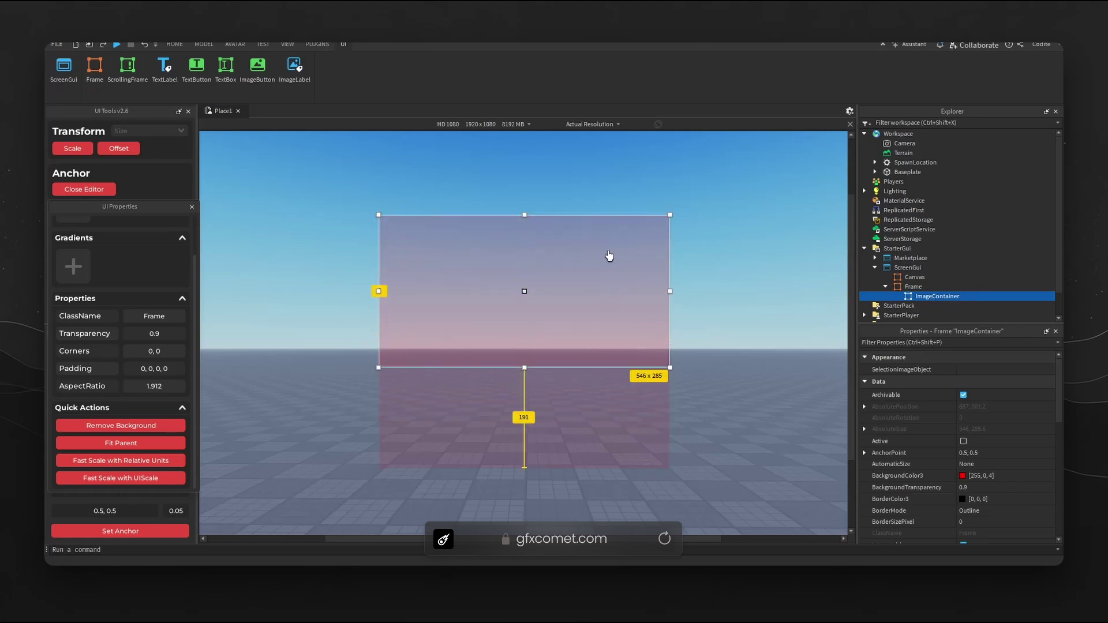
{"action": "left_click", "coordinate": [866, 454]}
{"action": "left_click", "coordinate": [1008, 476]}
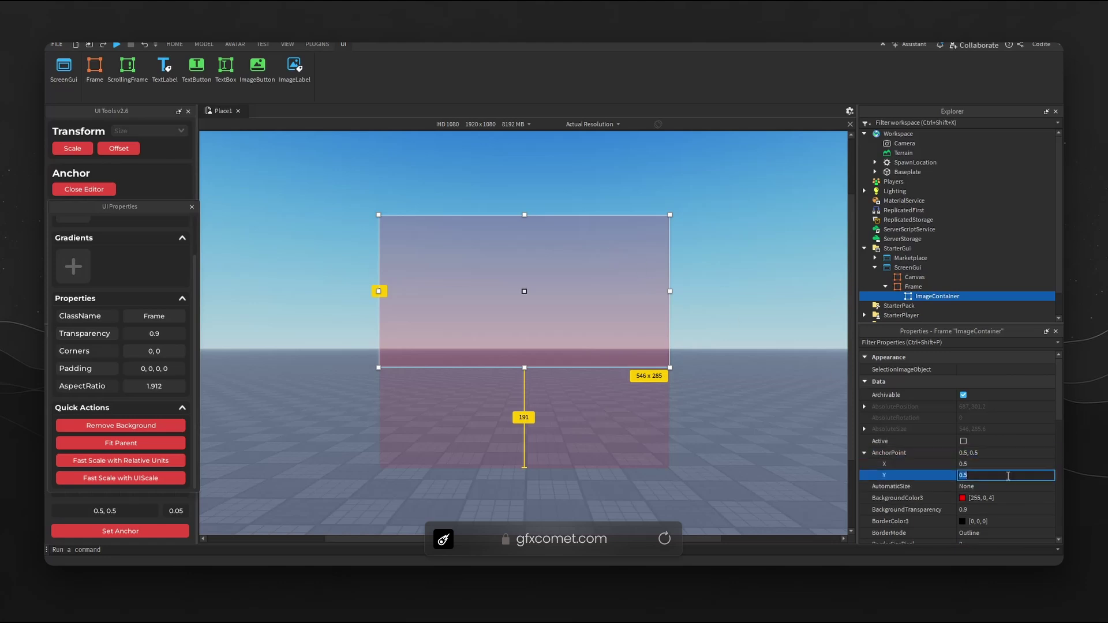
{"action": "type", "text": "0"}
{"action": "key", "text": "Return"}
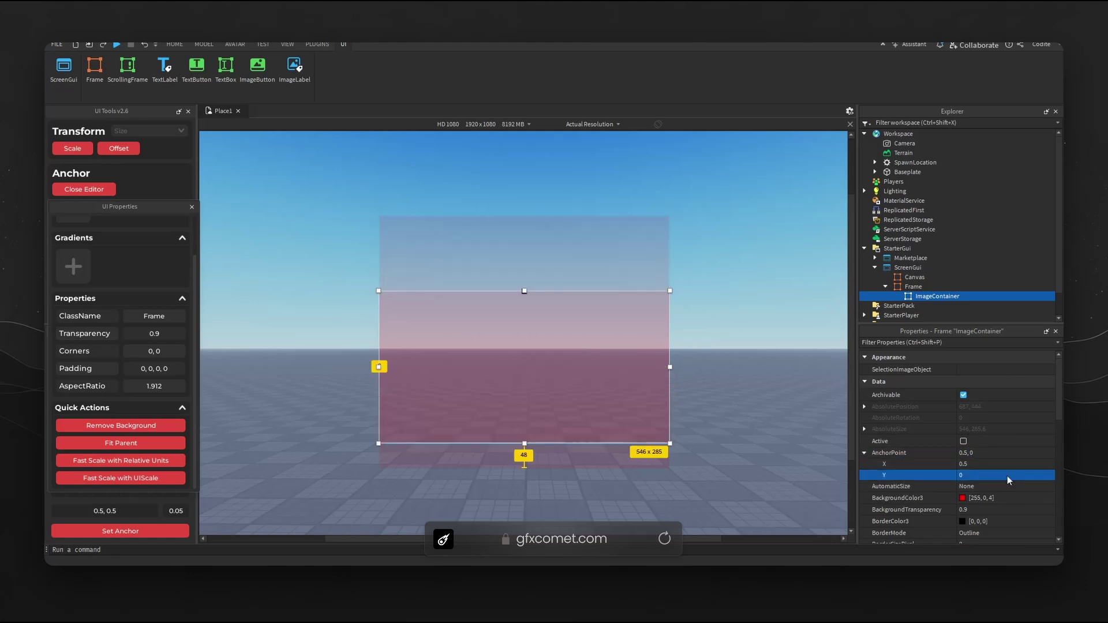
{"action": "left_click_drag", "start_coordinate": [632, 332], "coordinate": [631, 254]}
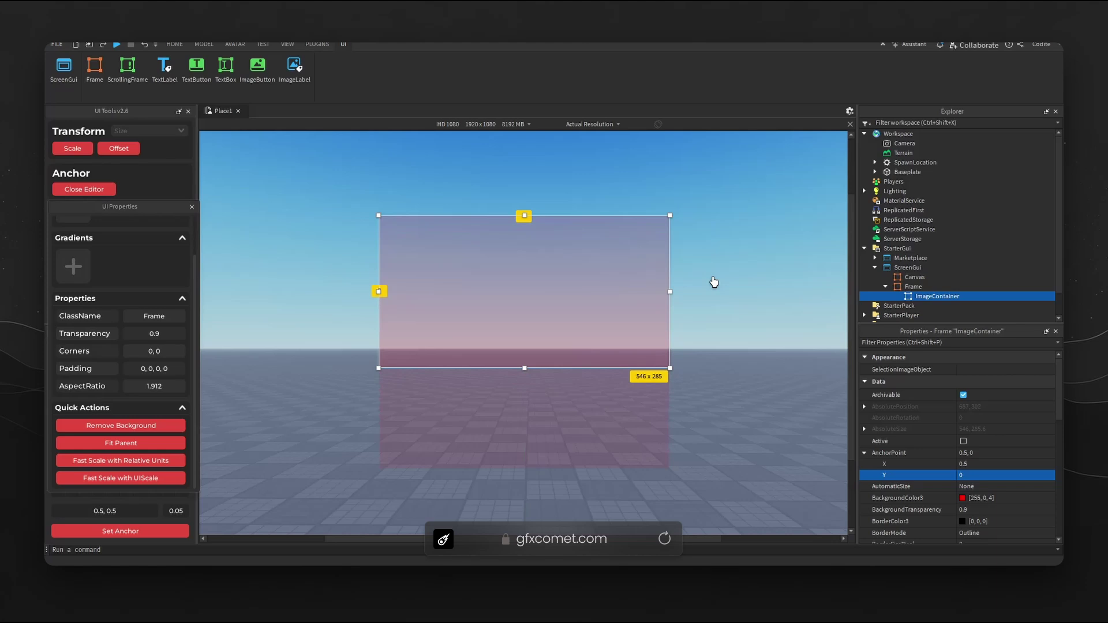
Step: Insert another child Frame inside Frame and centre its anchor point
{"action": "left_click", "coordinate": [929, 287]}
{"action": "type", "text": "frame"}
{"action": "left_click", "coordinate": [926, 314]}
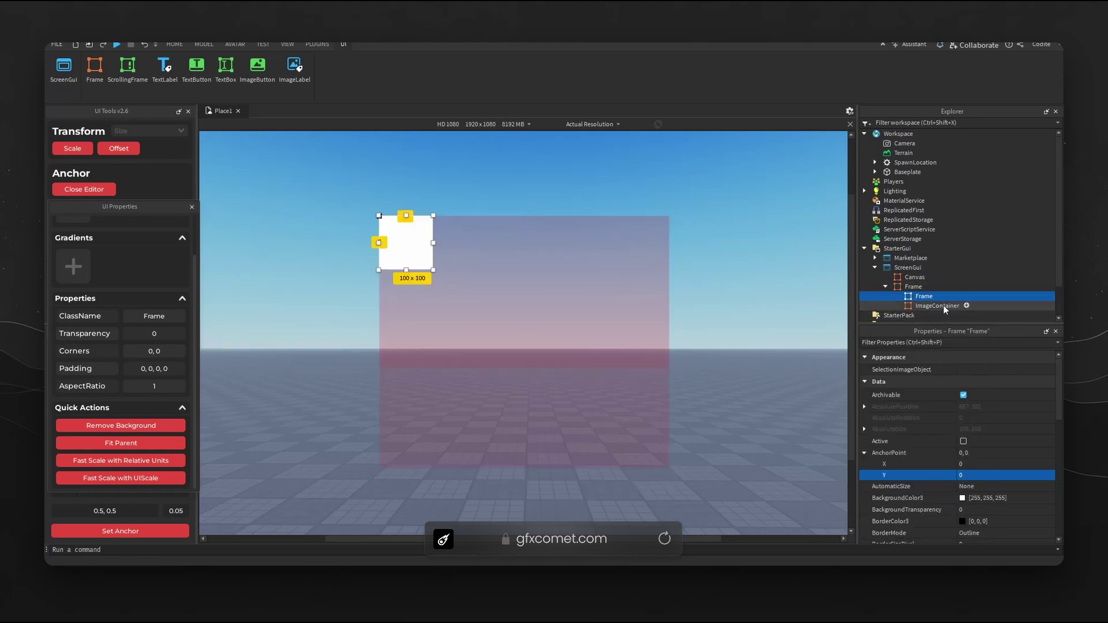
{"action": "left_click", "coordinate": [151, 530]}
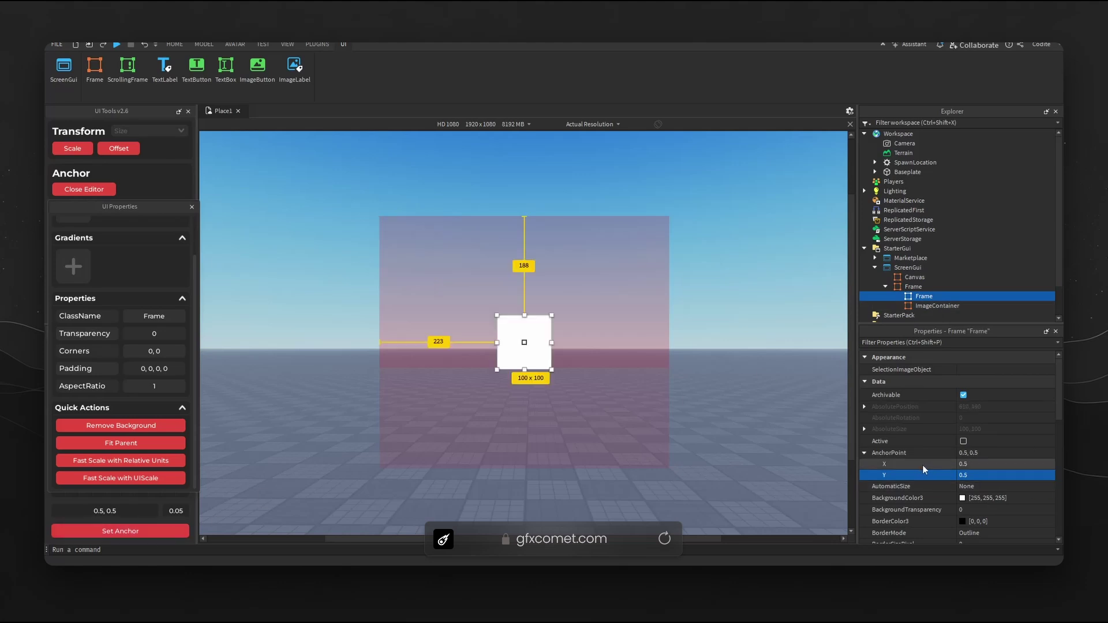
Step: Set the new frame's width to full parent width, Size X {1,0}
{"action": "scroll", "coordinate": [941, 487], "scroll_direction": "down", "scroll_amount": 4}
{"action": "left_click", "coordinate": [877, 495]}
{"action": "left_click", "coordinate": [875, 505]}
{"action": "left_click", "coordinate": [995, 517]}
{"action": "type", "text": "1, 0"}
{"action": "left_click", "coordinate": [1002, 527]}
{"action": "type", "text": "0"}
{"action": "key", "text": "Return"}
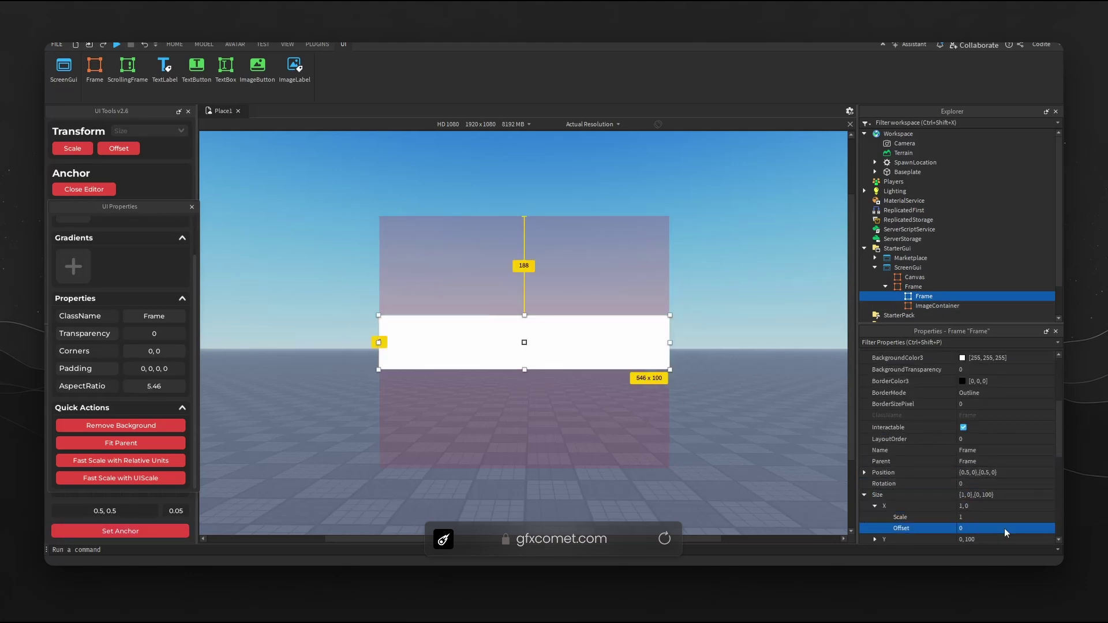
Step: Move the frame lower in the card and set its height offset to 80 px
{"action": "scroll", "coordinate": [965, 470], "scroll_direction": "down", "scroll_amount": 5}
{"action": "left_click_drag", "start_coordinate": [598, 354], "coordinate": [601, 400]}
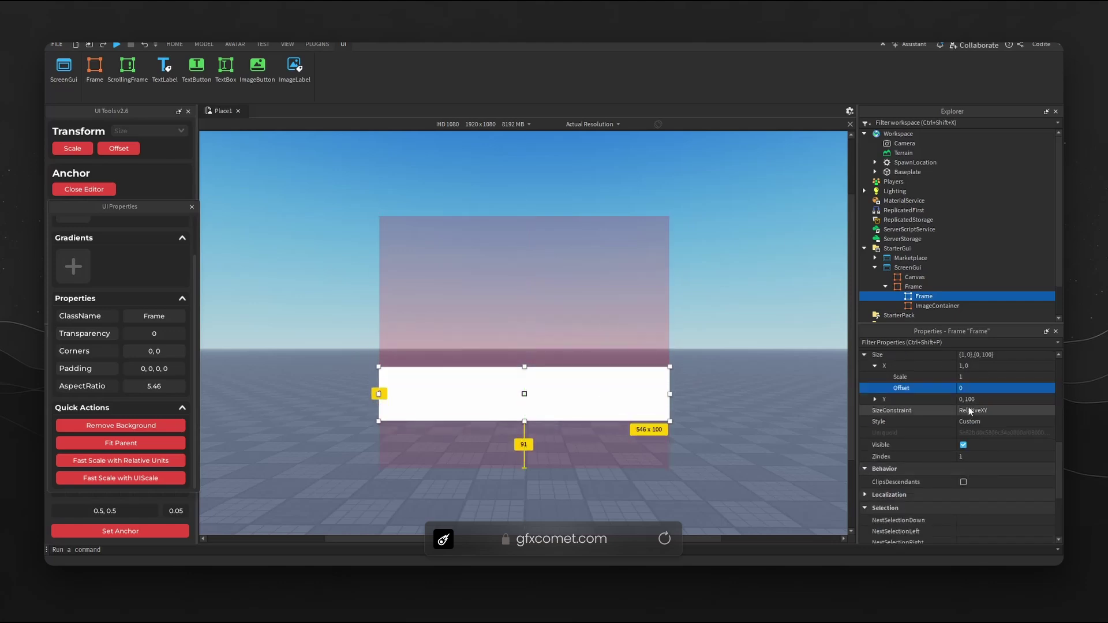
{"action": "left_click", "coordinate": [875, 399]}
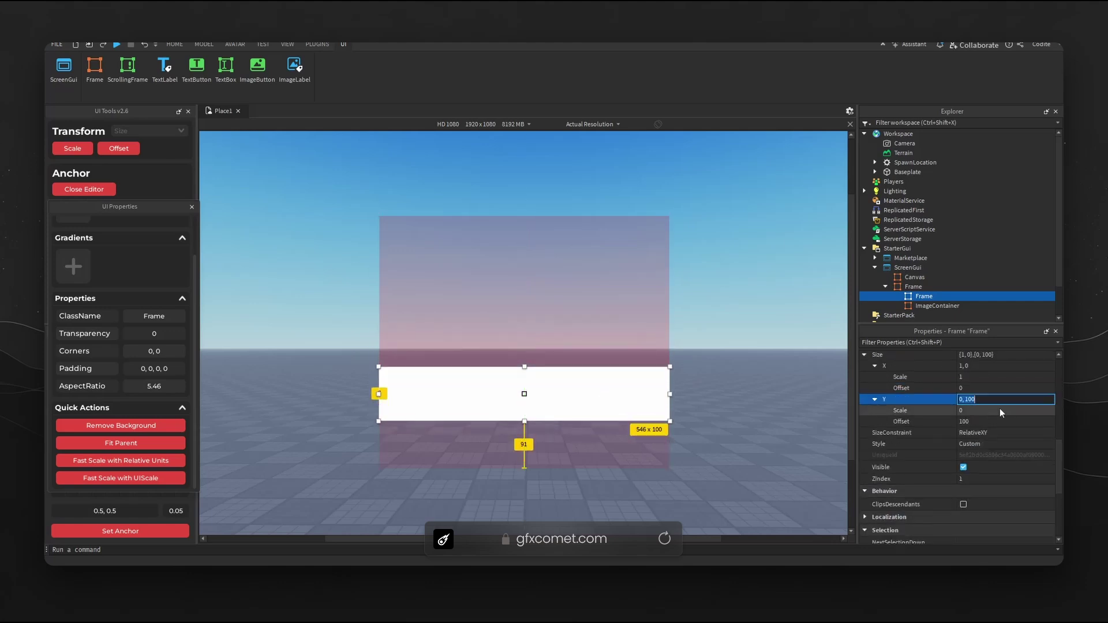
{"action": "left_click", "coordinate": [997, 422]}
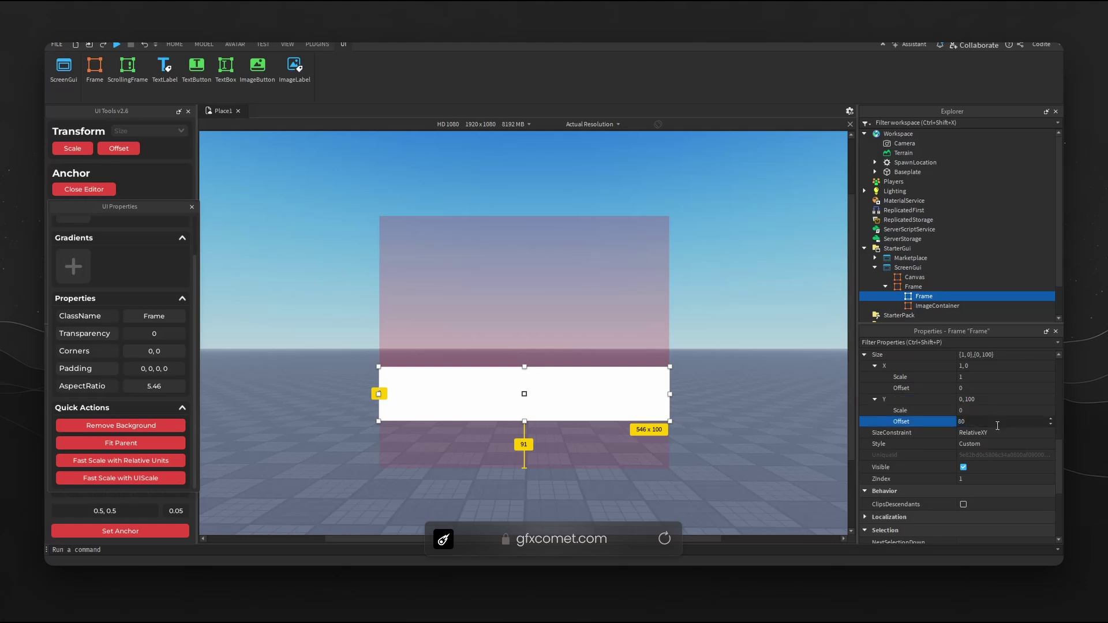
{"action": "type", "text": "80"}
{"action": "key", "text": "Return"}
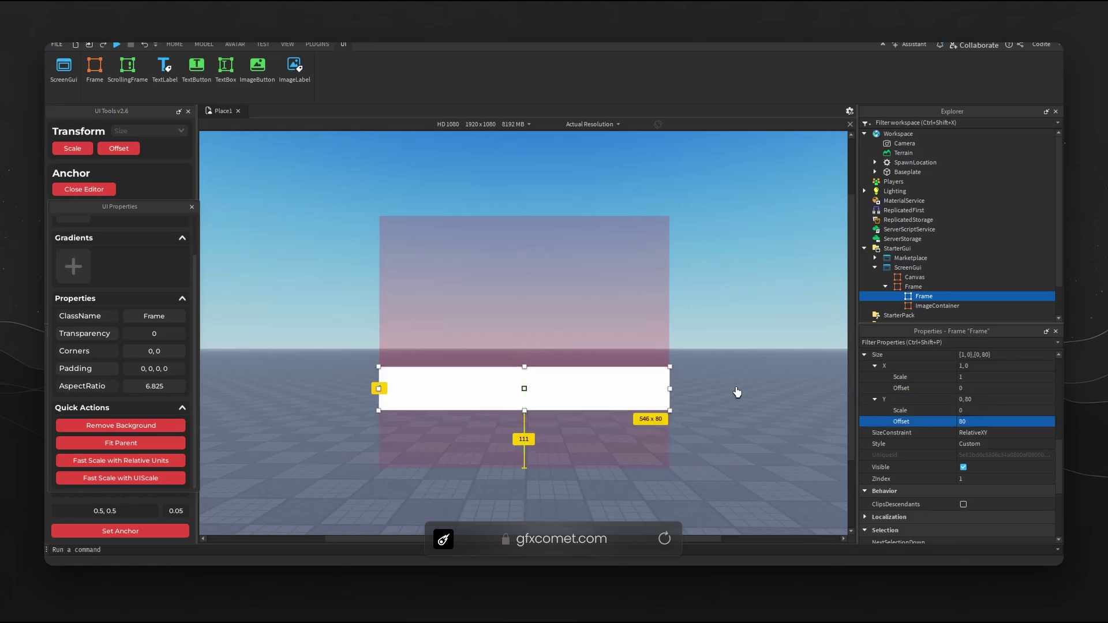
{"action": "scroll", "coordinate": [991, 413], "scroll_direction": "up", "scroll_amount": 3}
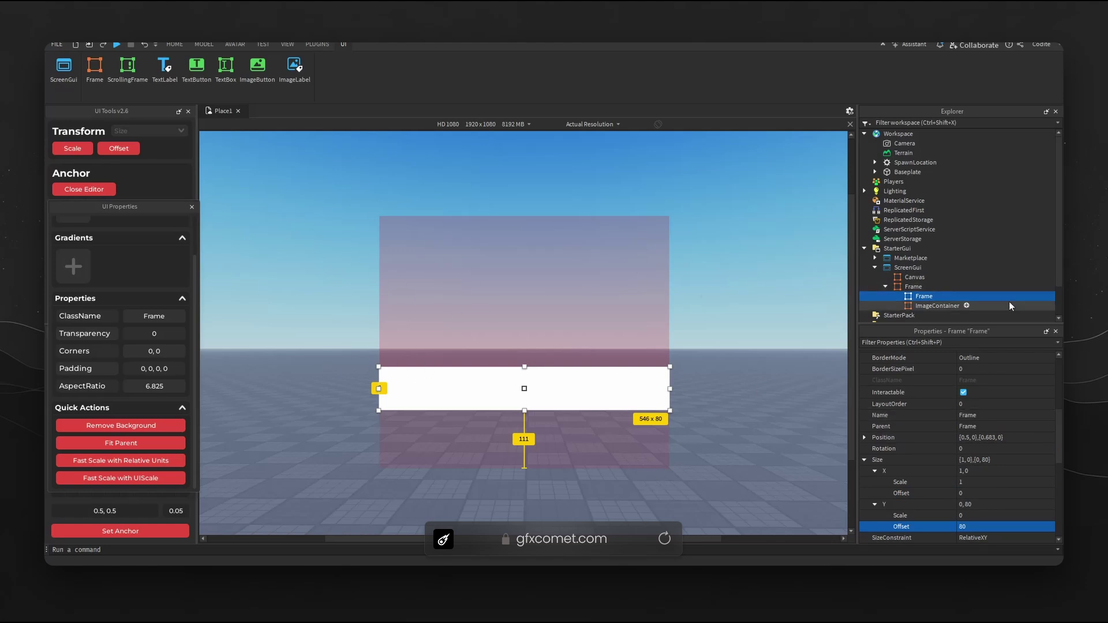
Step: Rename the new frame to TextContainer
{"action": "key", "text": "F2"}
{"action": "type", "text": "TextContainer"}
{"action": "key", "text": "Return"}
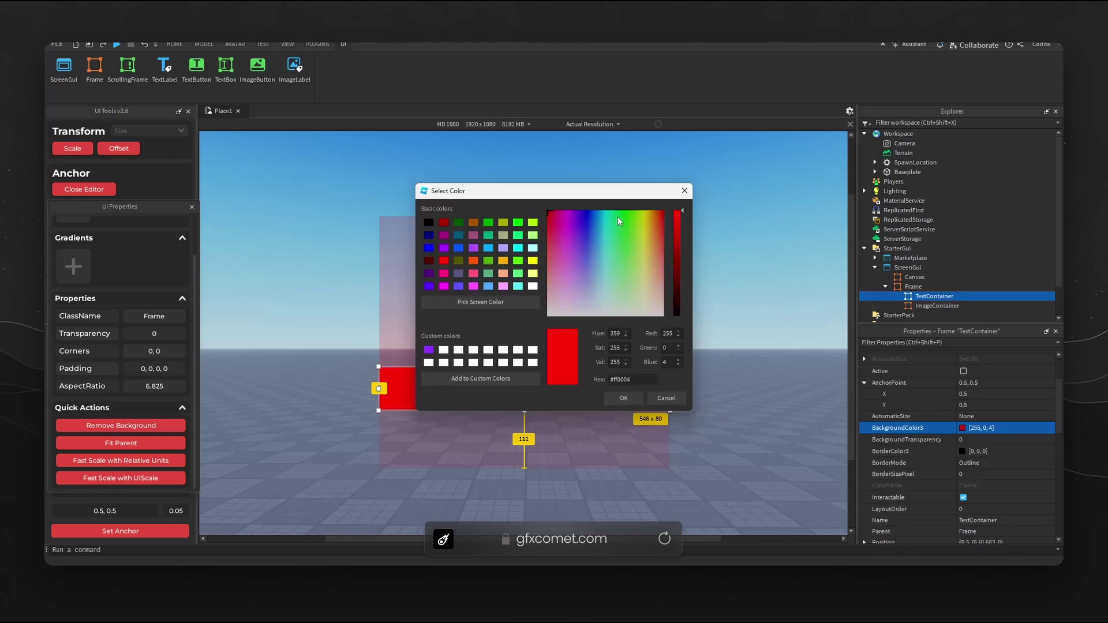
Step: Give TextContainer a blue background and ImageContainer a green background
{"action": "left_click_drag", "start_coordinate": [710, 254], "coordinate": [711, 251]}
{"action": "left_click", "coordinate": [742, 437]}
{"action": "left_click", "coordinate": [1001, 442]}
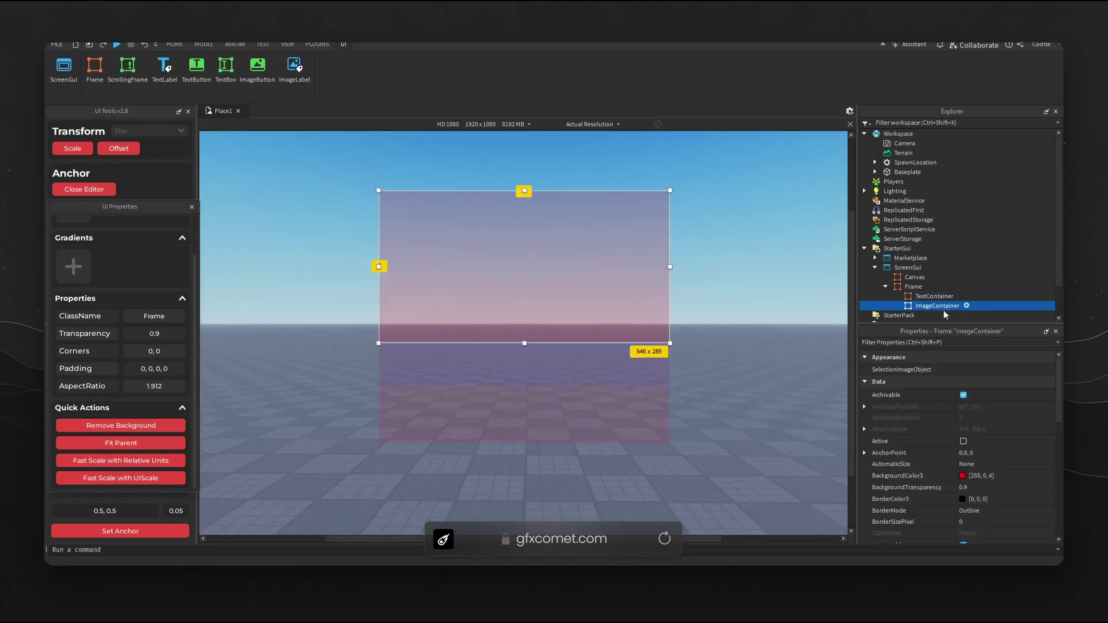
{"action": "left_click", "coordinate": [962, 476]}
{"action": "left_click_drag", "start_coordinate": [604, 197], "coordinate": [751, 287]}
{"action": "left_click", "coordinate": [761, 469]}
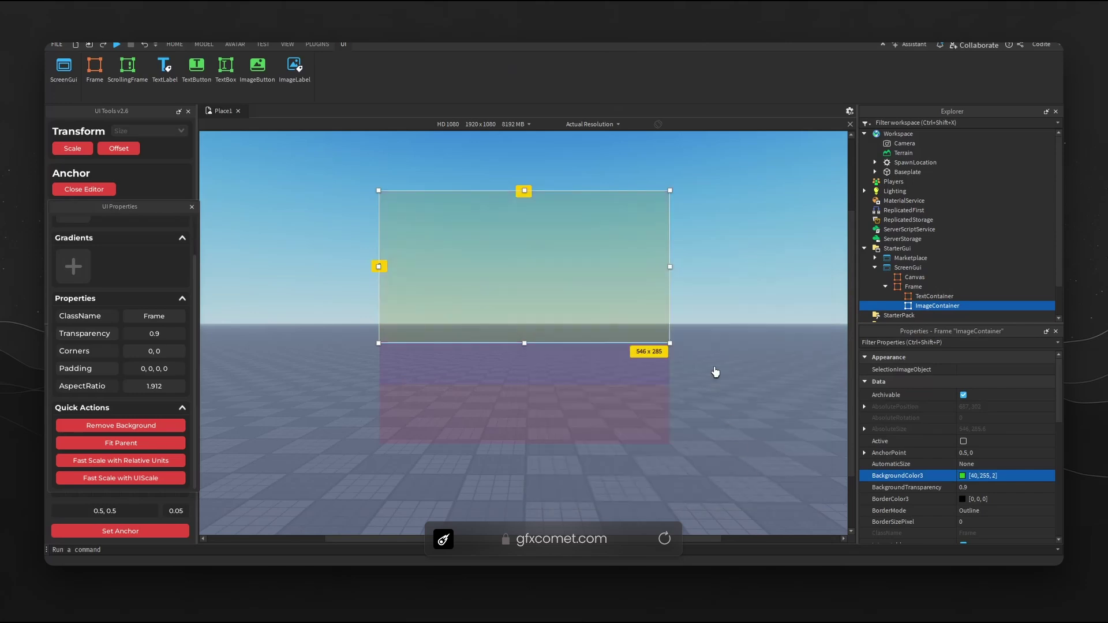
{"action": "left_click", "coordinate": [728, 330]}
Step: Drag TextContainer's bottom edge down so it measures 546 x 116
{"action": "scroll", "coordinate": [727, 329], "scroll_direction": "down", "scroll_amount": 5}
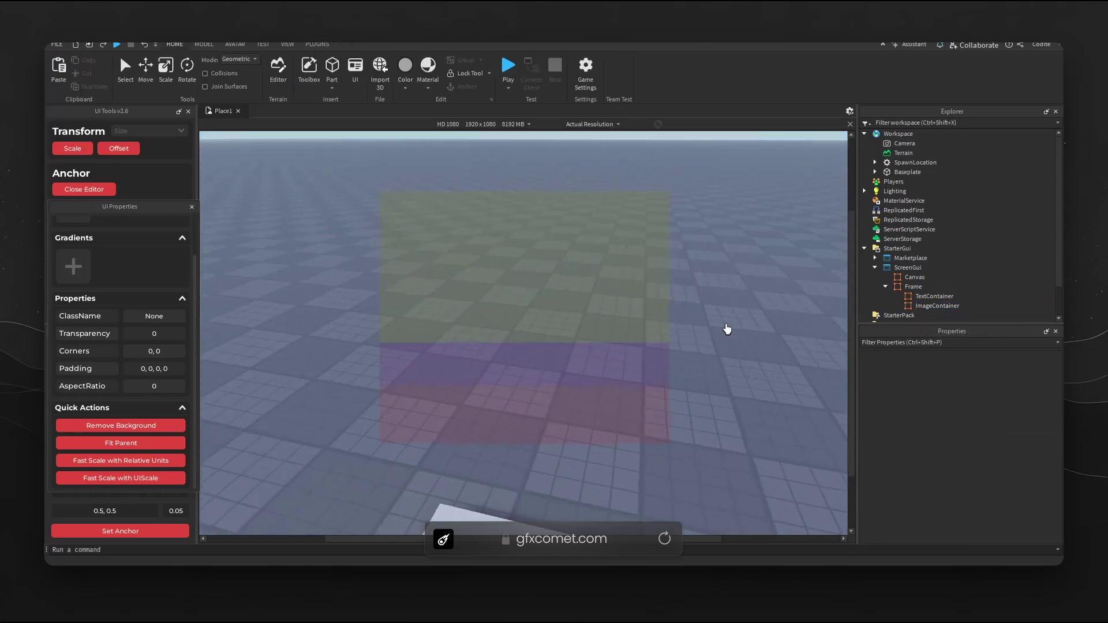
{"action": "scroll", "coordinate": [727, 329], "scroll_direction": "up", "scroll_amount": 5}
{"action": "left_click", "coordinate": [520, 355]}
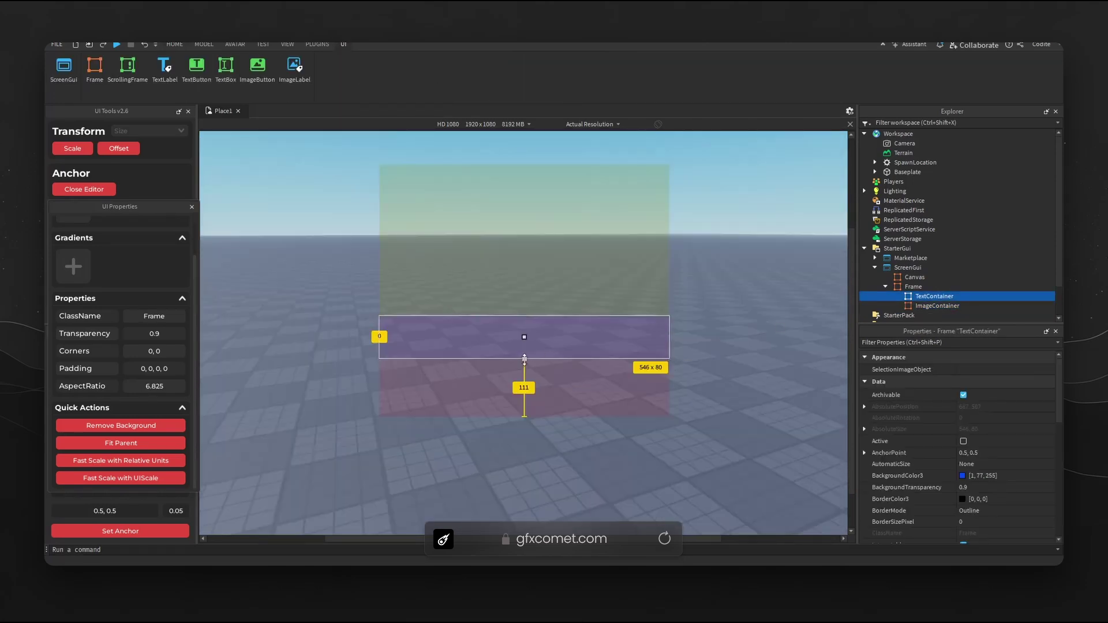
{"action": "left_click_drag", "start_coordinate": [524, 359], "coordinate": [524, 378]}
{"action": "left_click", "coordinate": [619, 413]}
Step: Insert a new child frame into the card and name it ButtonContainer
{"action": "left_click", "coordinate": [931, 287]}
{"action": "left_click", "coordinate": [968, 306]}
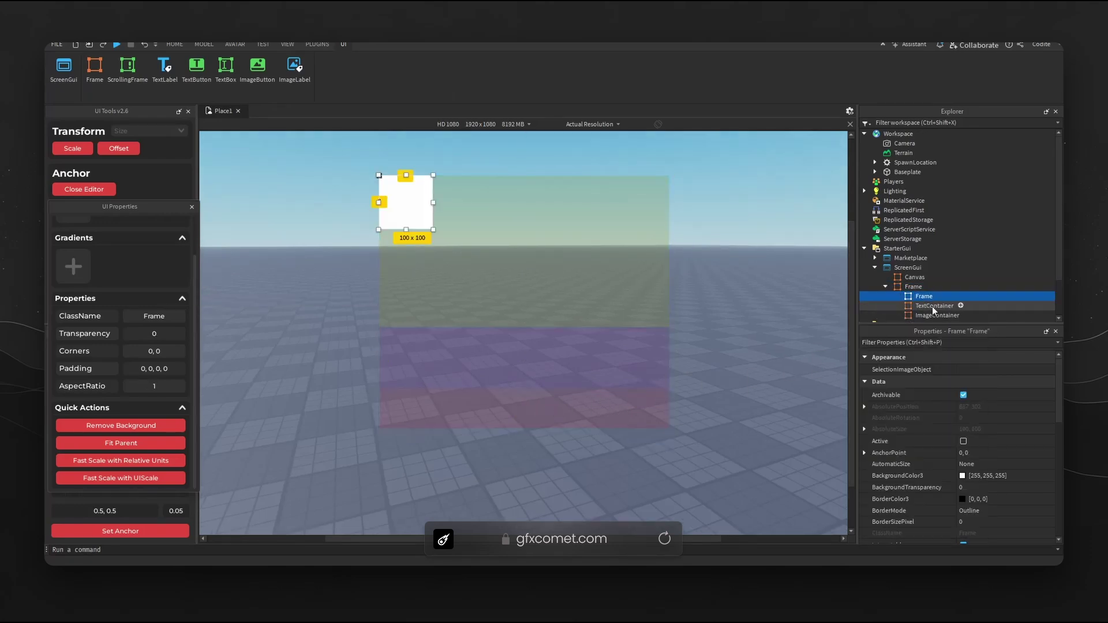
{"action": "key", "text": "F2"}
{"action": "type", "text": "ButtonCtainer"}
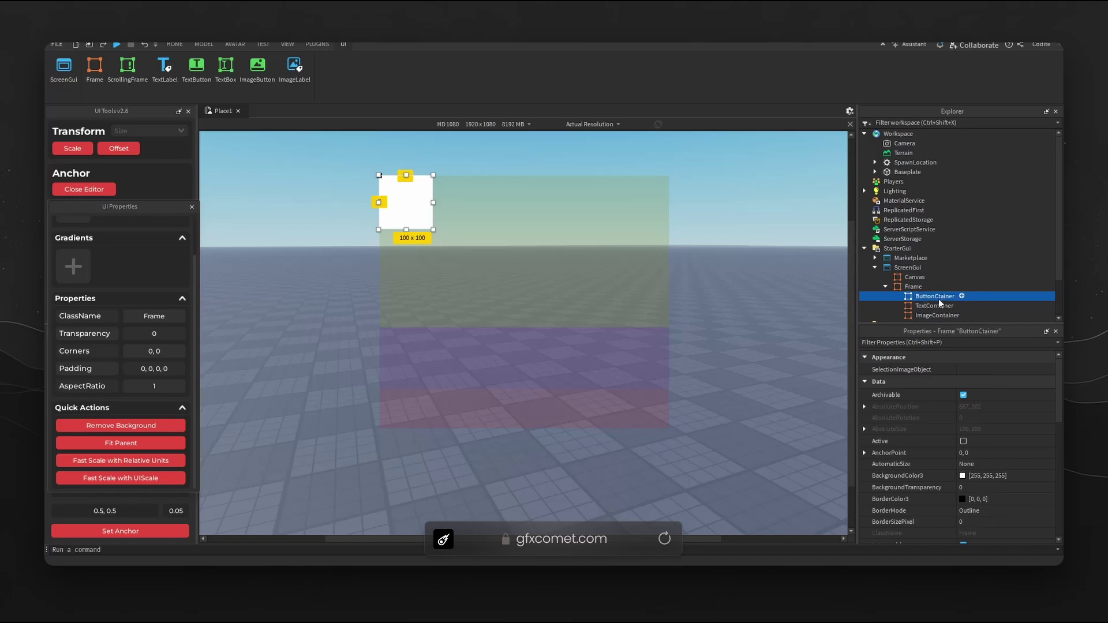
{"action": "key", "text": "Return"}
{"action": "key", "text": "F2"}
{"action": "type", "text": "ButtonContainer"}
{"action": "key", "text": "Return"}
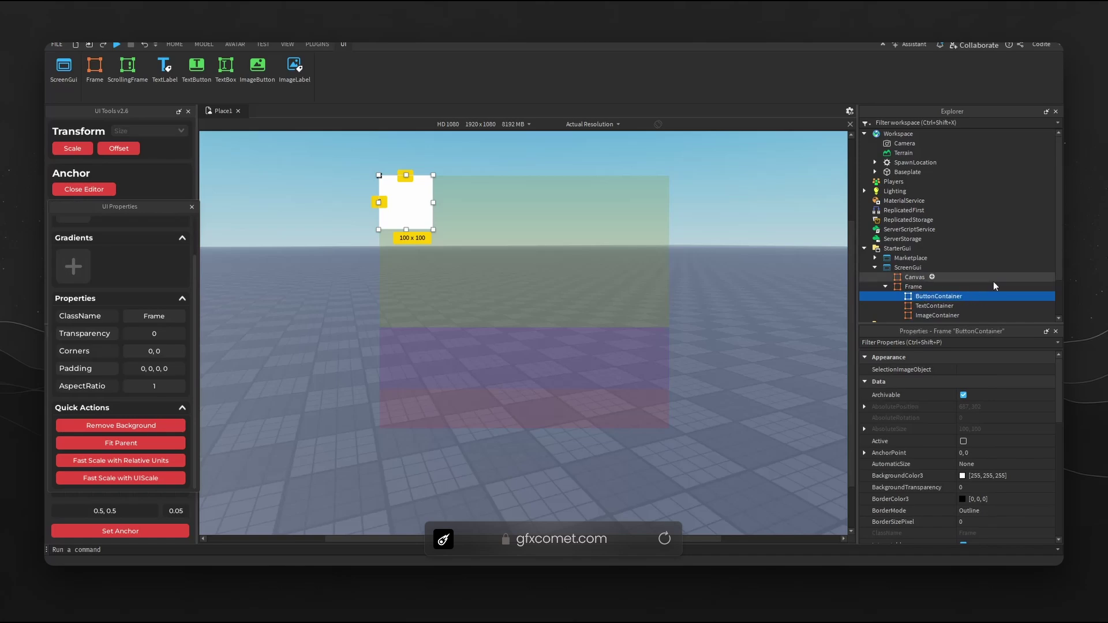
Step: Centre ButtonContainer's anchor and set its width to full scale, Size X {1,0}
{"action": "left_click", "coordinate": [97, 536]}
{"action": "scroll", "coordinate": [979, 484], "scroll_direction": "down", "scroll_amount": 3}
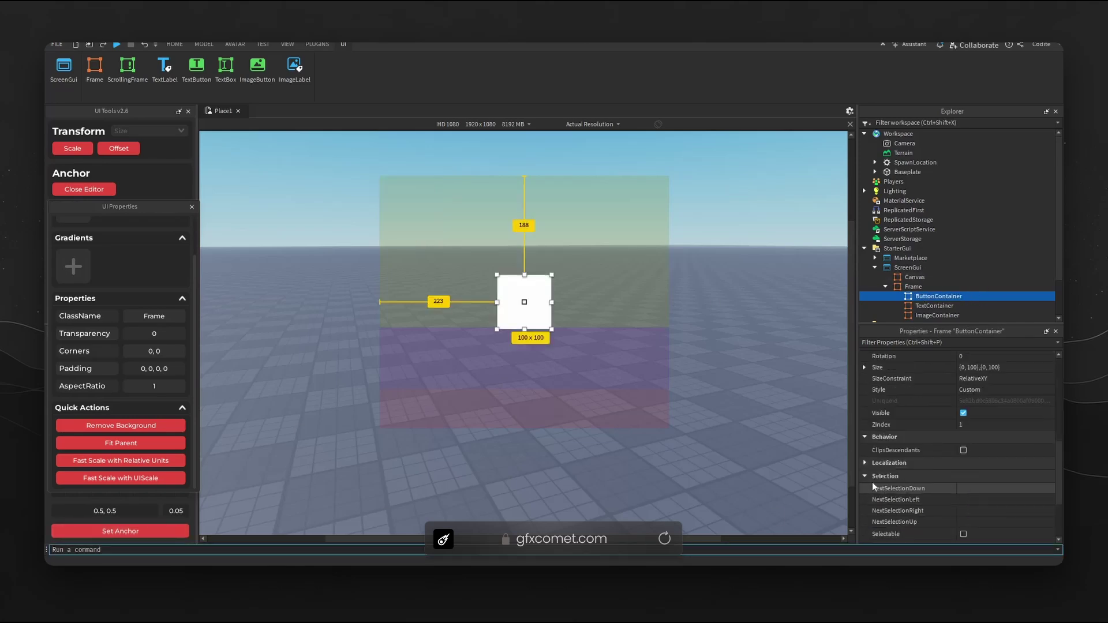
{"action": "left_click", "coordinate": [864, 368]}
{"action": "left_click", "coordinate": [884, 379]}
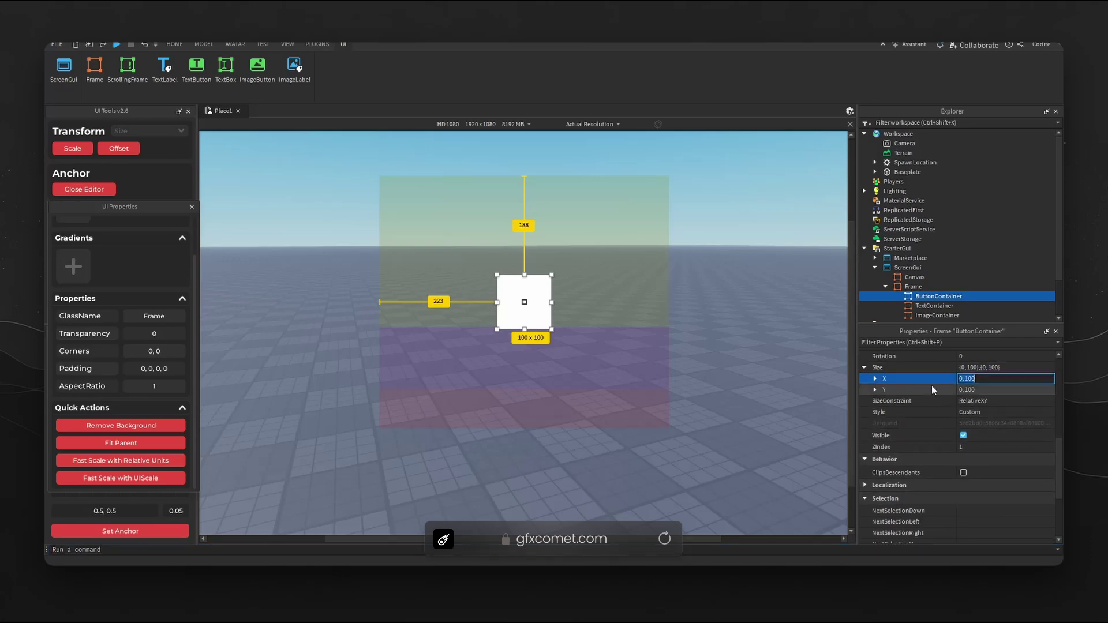
{"action": "left_click", "coordinate": [996, 390]}
{"action": "type", "text": "1"}
{"action": "left_click", "coordinate": [1000, 400]}
{"action": "key", "text": "Return"}
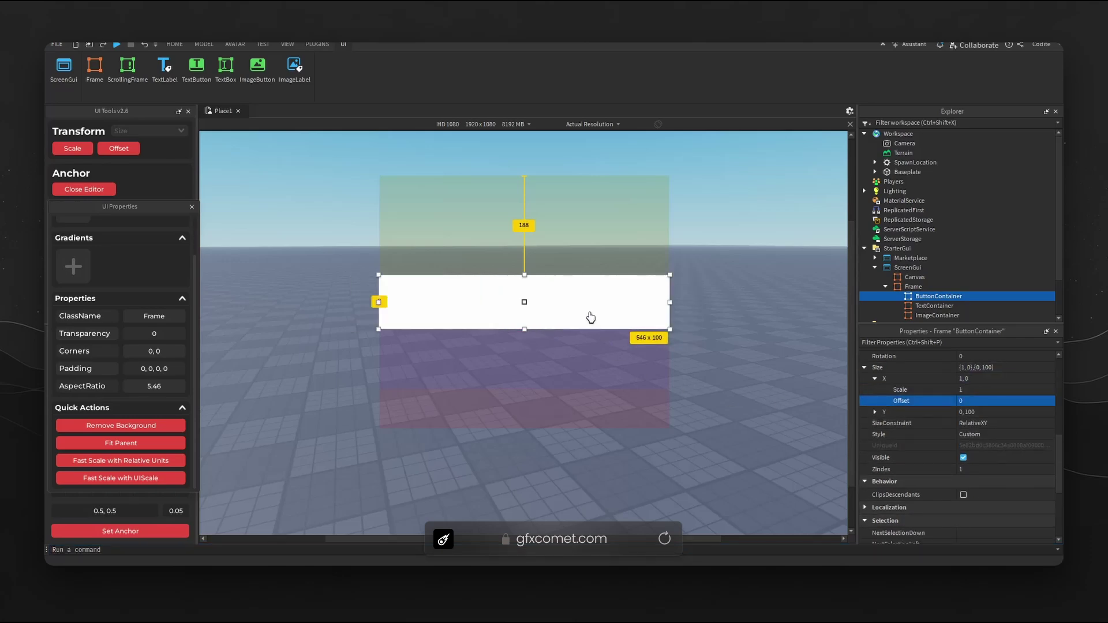
Step: Set AnchorPoint Y to 1, move ButtonContainer to the card's bottom, and shorten it to 75 px
{"action": "left_click_drag", "start_coordinate": [589, 314], "coordinate": [604, 407]}
{"action": "scroll", "coordinate": [965, 461], "scroll_direction": "up", "scroll_amount": 5}
{"action": "left_click", "coordinate": [865, 383]}
{"action": "left_click", "coordinate": [991, 405]}
{"action": "type", "text": "1"}
{"action": "key", "text": "Return"}
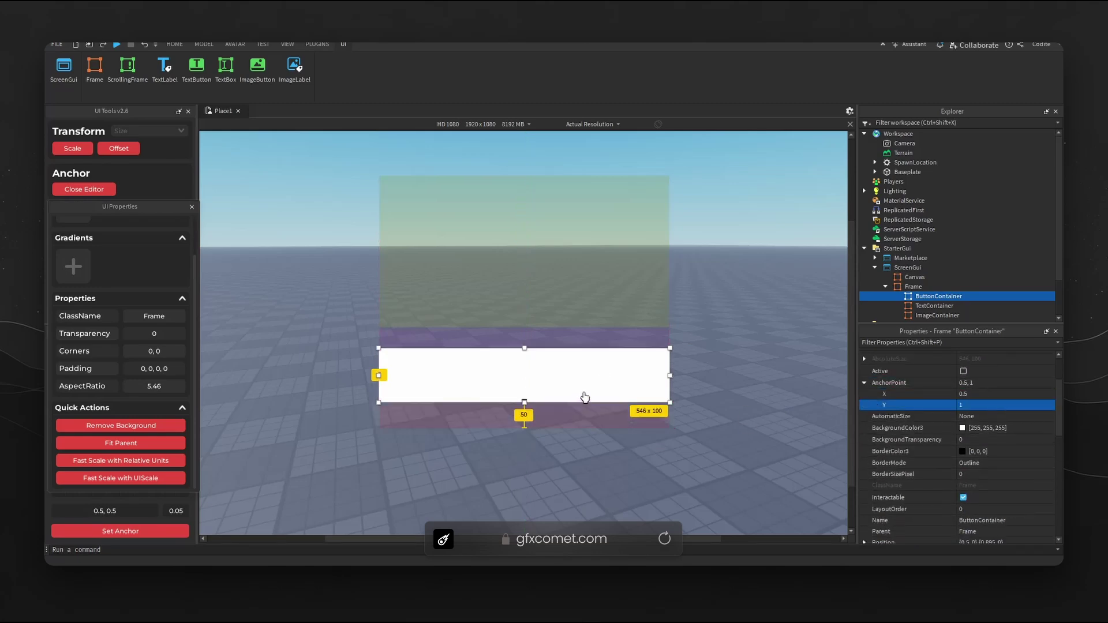
{"action": "left_click_drag", "start_coordinate": [584, 397], "coordinate": [587, 414]}
{"action": "left_click_drag", "start_coordinate": [523, 376], "coordinate": [525, 389]}
Step: Make ButtonContainer orange (255, 140, 8) with 0.8 background transparency
{"action": "left_click", "coordinate": [962, 428]}
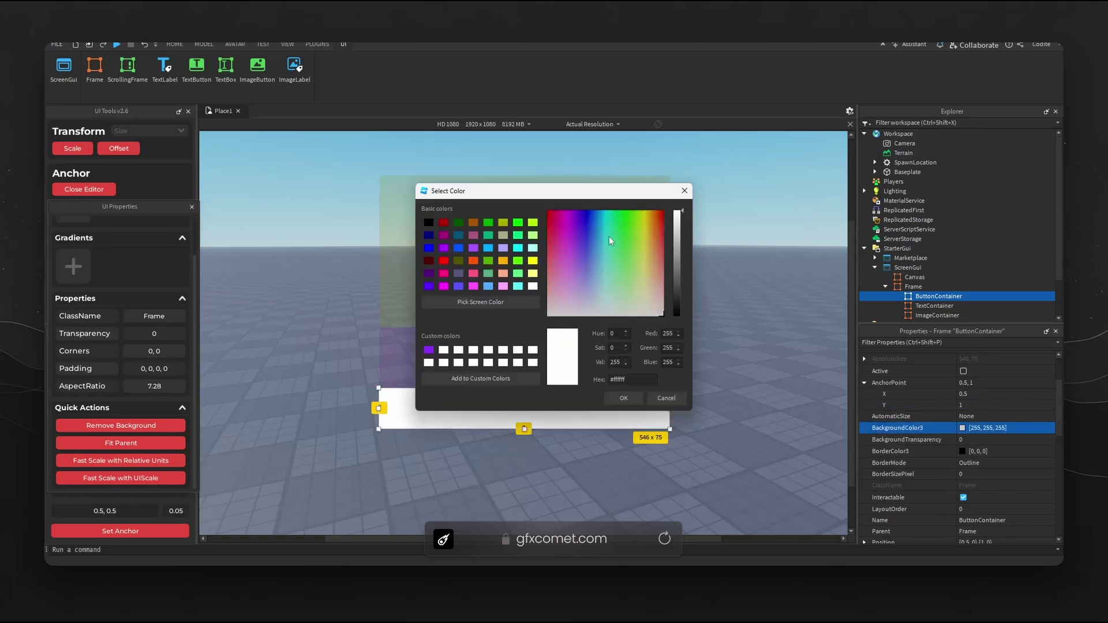
{"action": "left_click_drag", "start_coordinate": [574, 190], "coordinate": [845, 267]}
{"action": "left_click", "coordinate": [814, 451]}
{"action": "left_click", "coordinate": [1013, 440]}
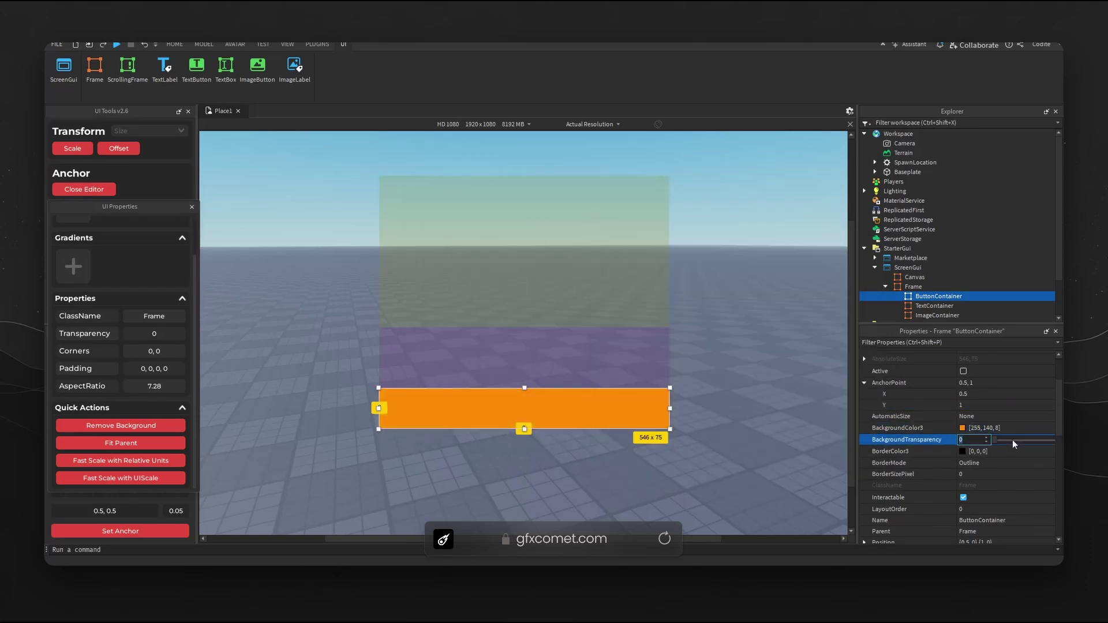
{"action": "type", "text": ".8"}
{"action": "key", "text": "Return"}
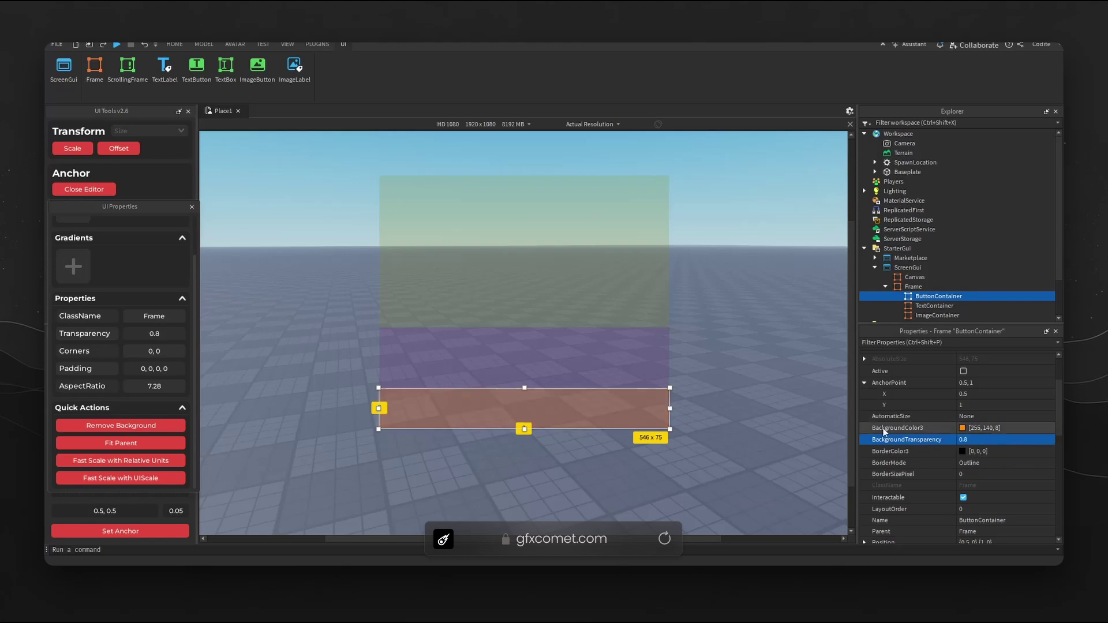
Step: Set TextContainer's background transparency to 0.8, then begin changing ImageContainer's
{"action": "left_click", "coordinate": [625, 380]}
{"action": "left_click", "coordinate": [990, 442]}
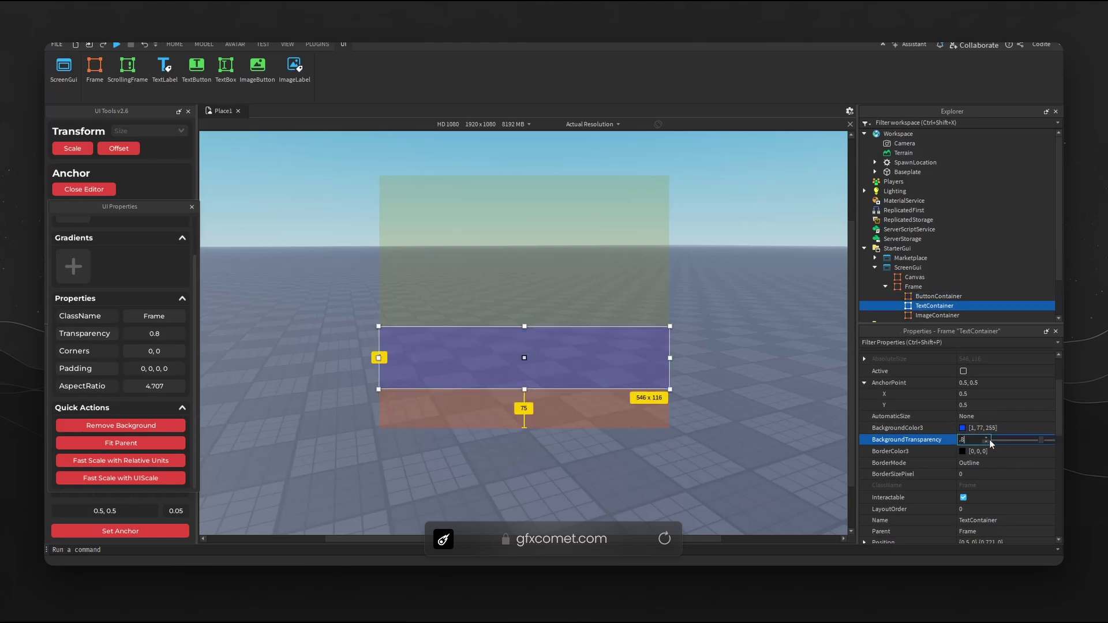
{"action": "type", "text": ".8"}
{"action": "left_click", "coordinate": [627, 293]}
{"action": "left_click", "coordinate": [981, 439]}
{"action": "left_click_drag", "start_coordinate": [1041, 441], "coordinate": [1011, 447]}
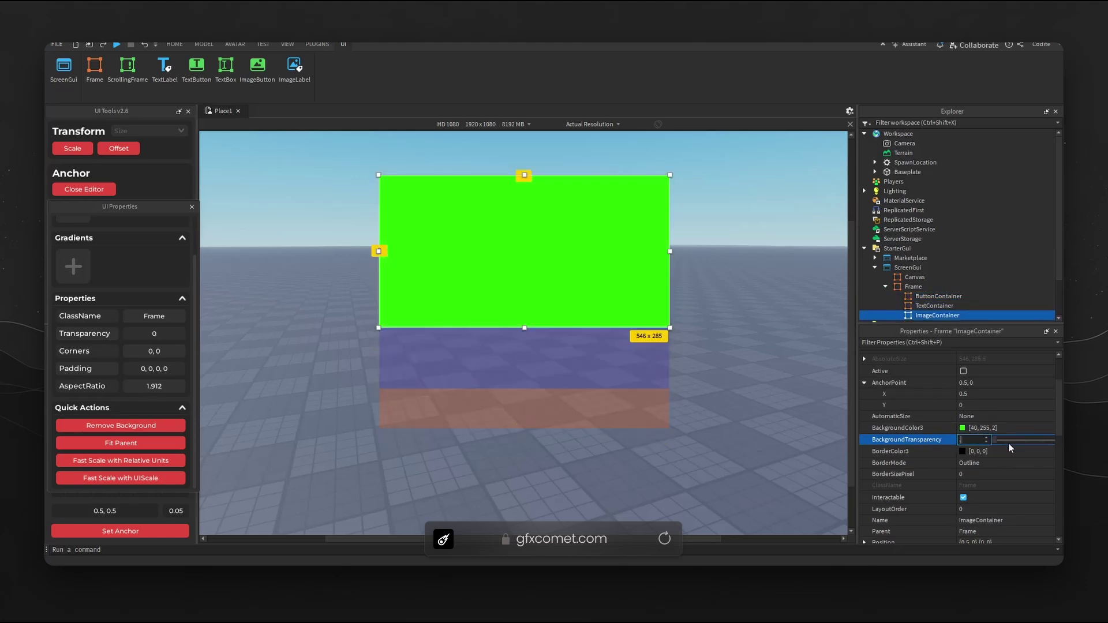
Step: Set ImageContainer's background transparency to 0.8 and reselect the parent card frame
{"action": "type", "text": ".8"}
{"action": "key", "text": "Return"}
{"action": "left_click", "coordinate": [837, 374]}
{"action": "scroll", "coordinate": [854, 341], "scroll_direction": "up", "scroll_amount": 2}
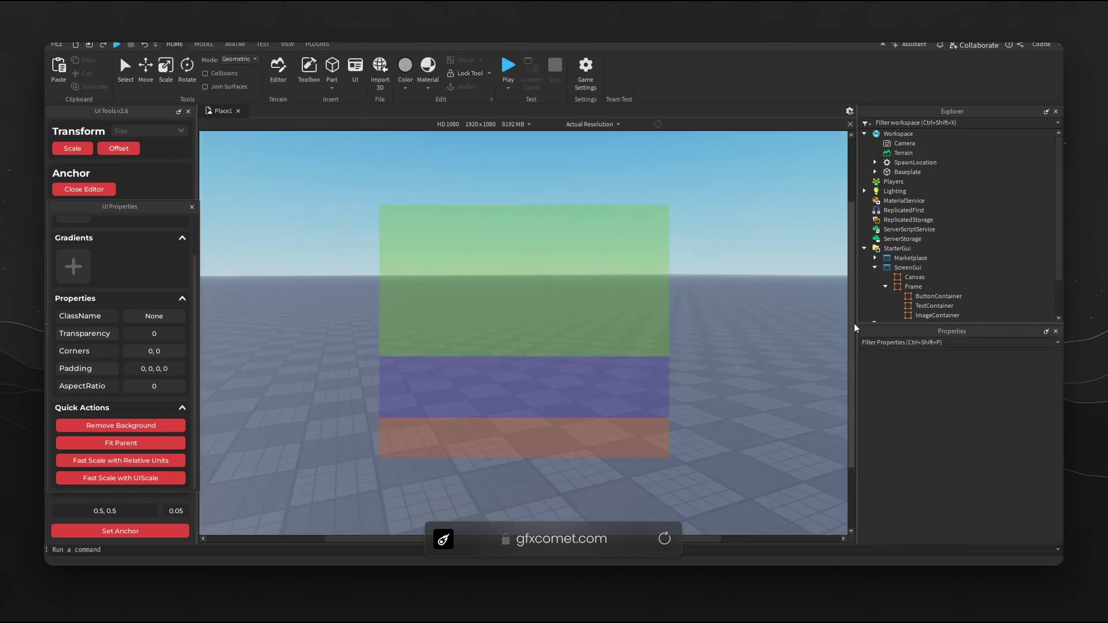
{"action": "left_click", "coordinate": [936, 315]}
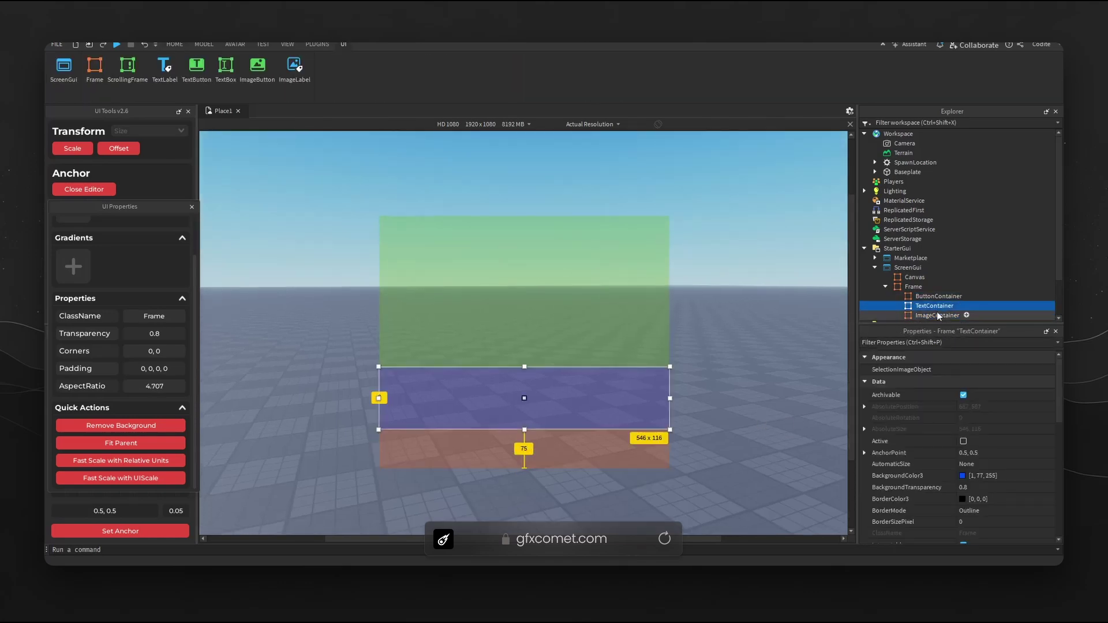
{"action": "left_click", "coordinate": [939, 296]}
{"action": "left_click", "coordinate": [946, 306]}
{"action": "scroll", "coordinate": [936, 277], "scroll_direction": "down", "scroll_amount": 2}
{"action": "left_click", "coordinate": [926, 242]}
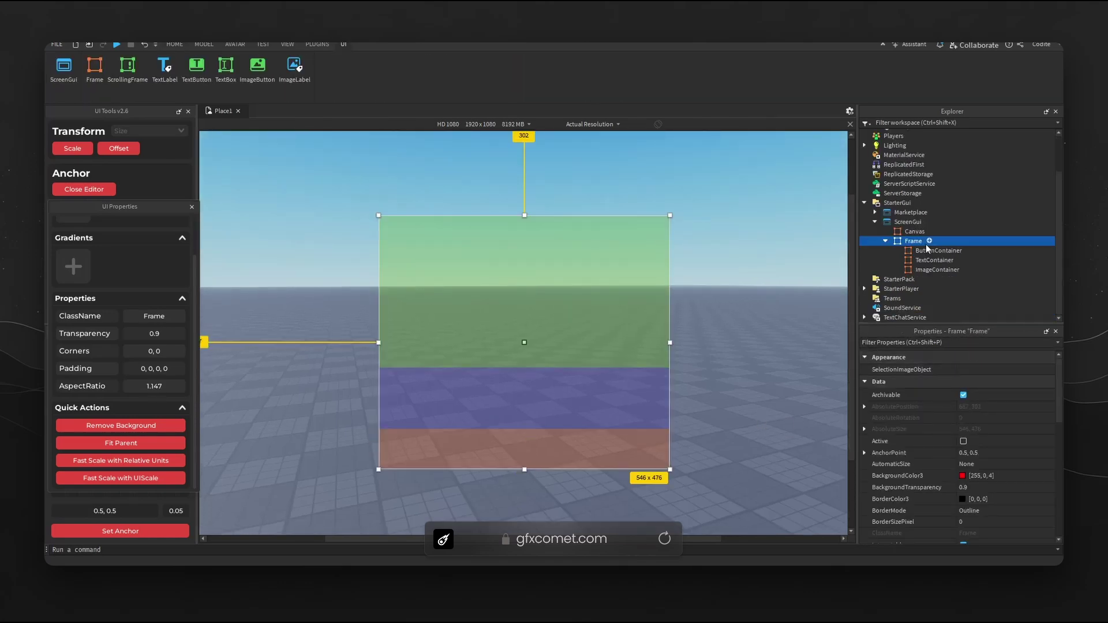
Step: Insert a UIListLayout into the card frame by searching 'uil'
{"action": "left_click", "coordinate": [930, 241]}
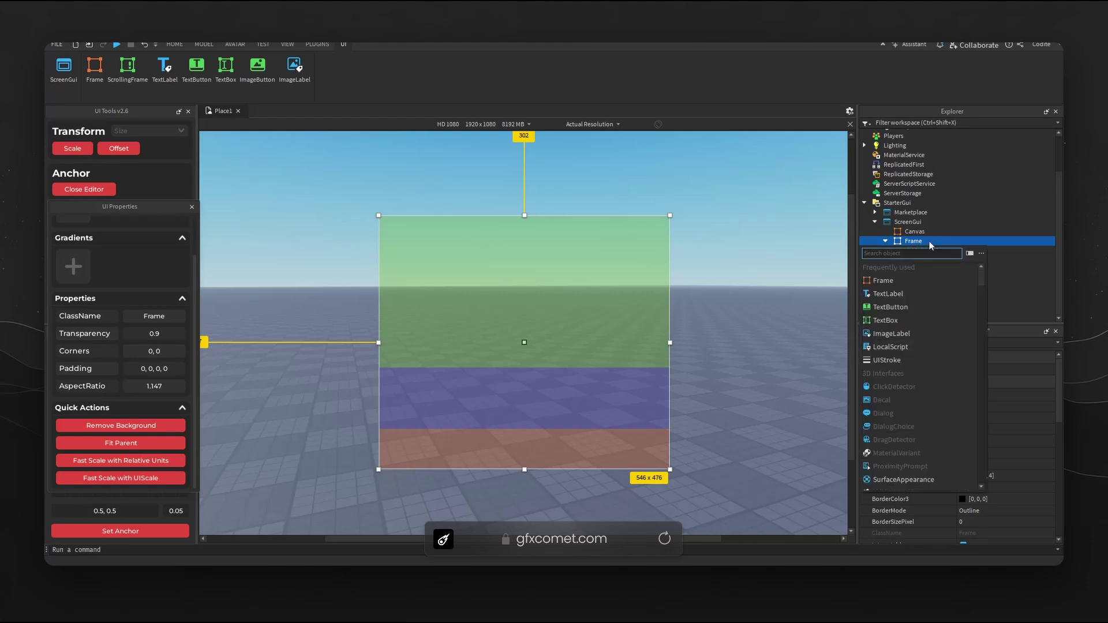
{"action": "type", "text": "uil"}
{"action": "key", "text": "Return"}
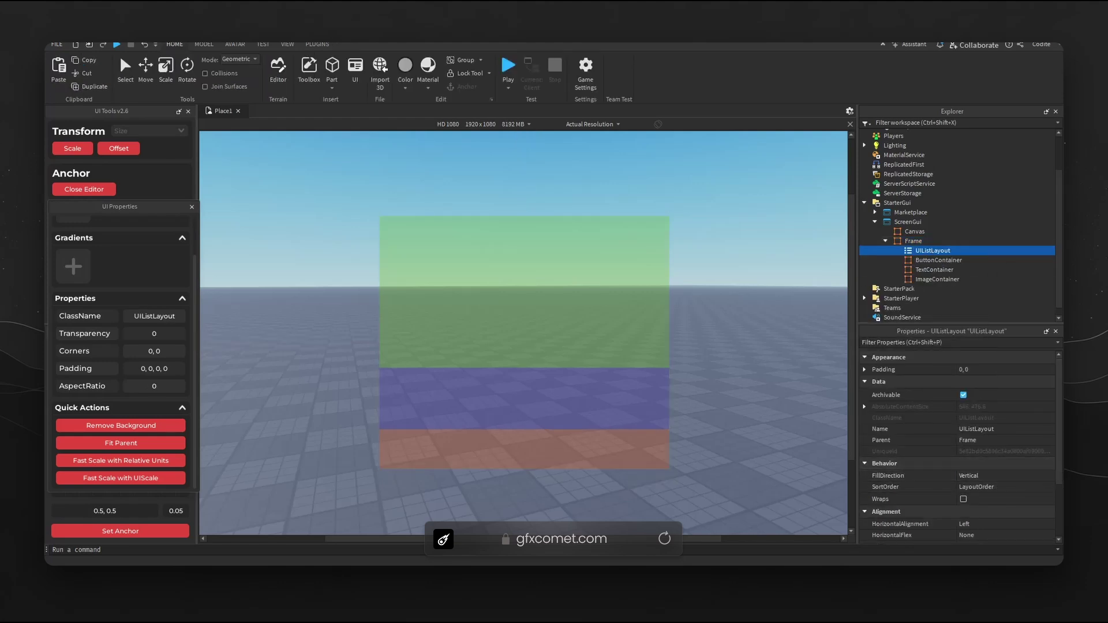
{"action": "scroll", "coordinate": [1016, 496], "scroll_direction": "down", "scroll_amount": 3}
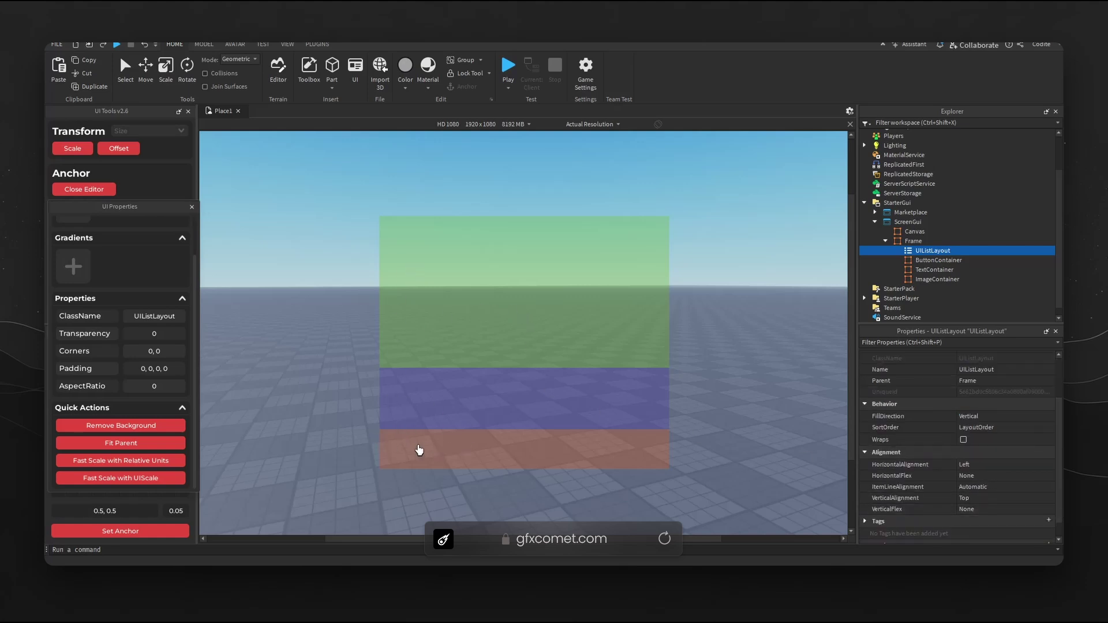
{"action": "scroll", "coordinate": [1018, 508], "scroll_direction": "down", "scroll_amount": 2}
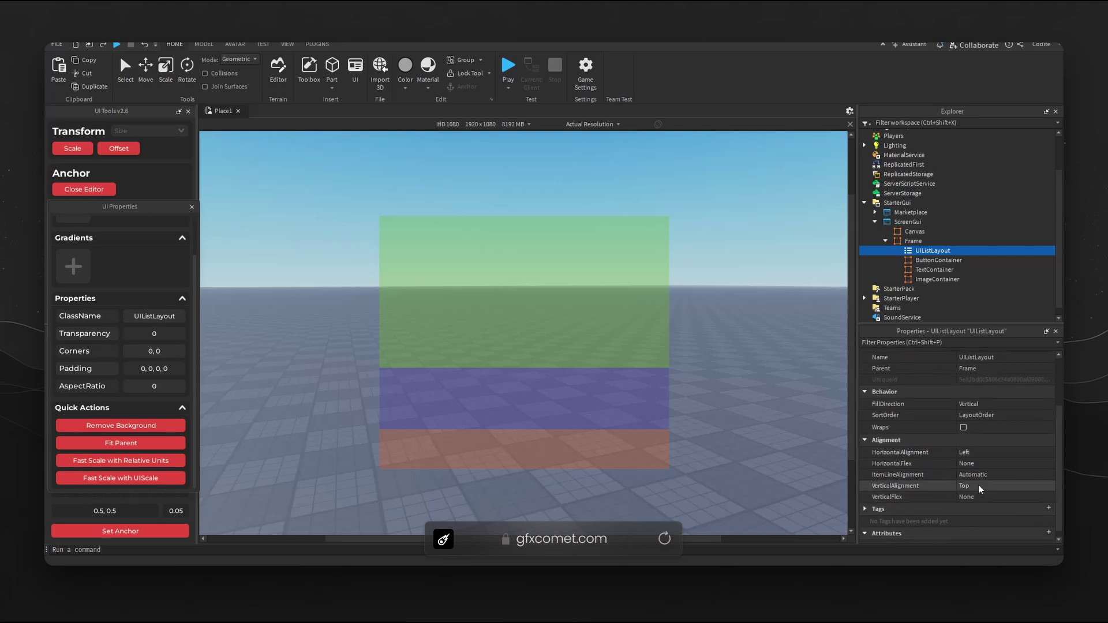
Step: Insert a Frame inside ImageContainer, centre its anchor, and fit it to the parent
{"action": "left_click", "coordinate": [935, 270]}
{"action": "left_click", "coordinate": [941, 280]}
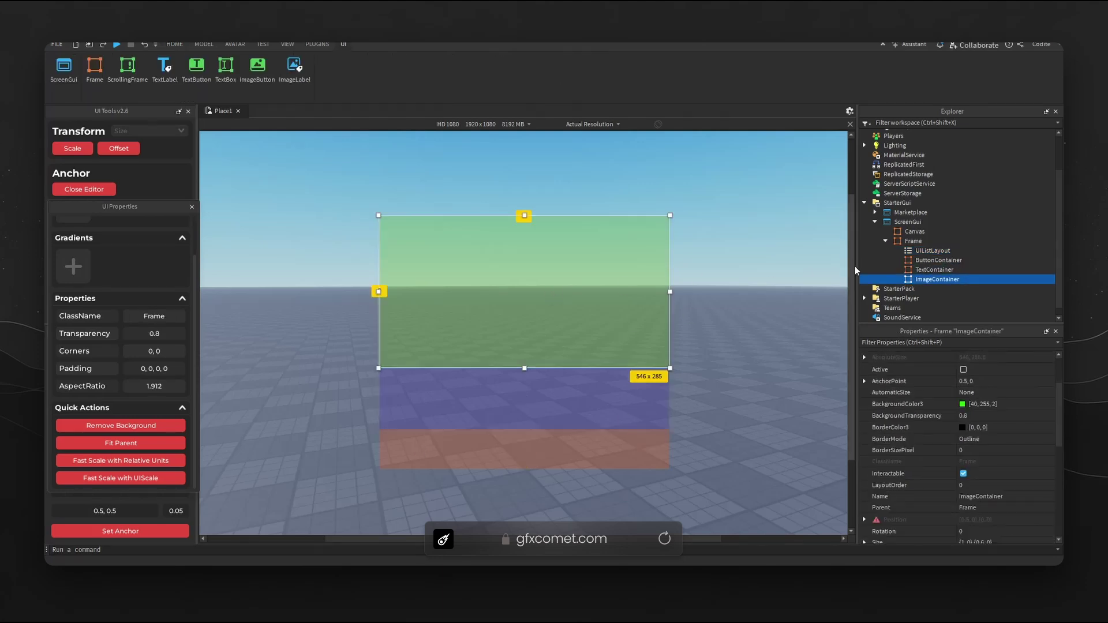
{"action": "left_click", "coordinate": [965, 279]}
{"action": "left_click", "coordinate": [934, 310]}
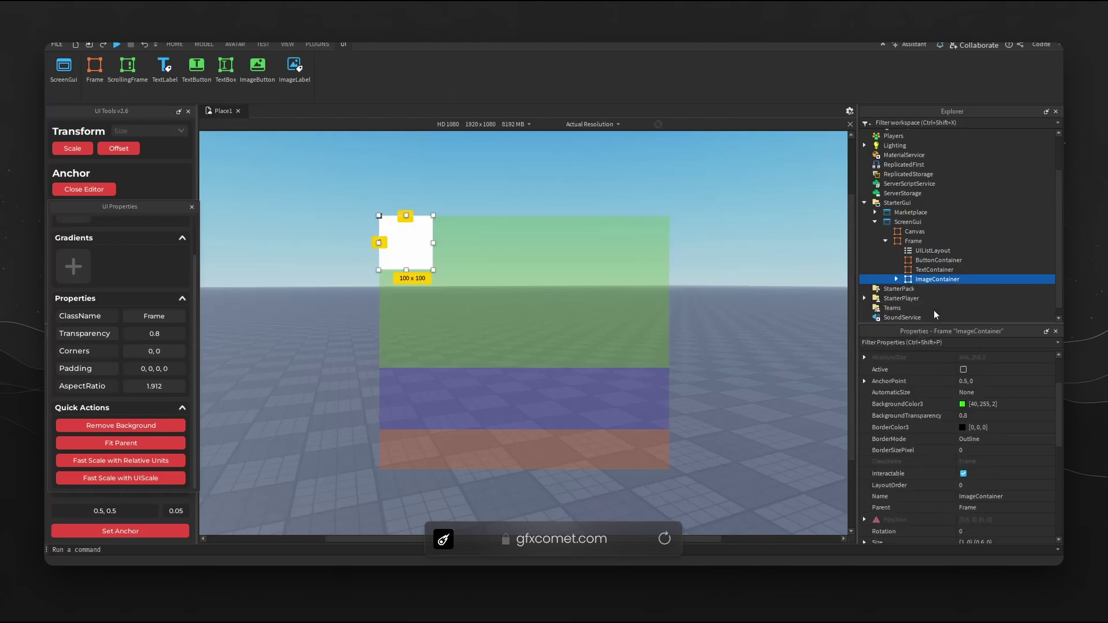
{"action": "left_click", "coordinate": [139, 532]}
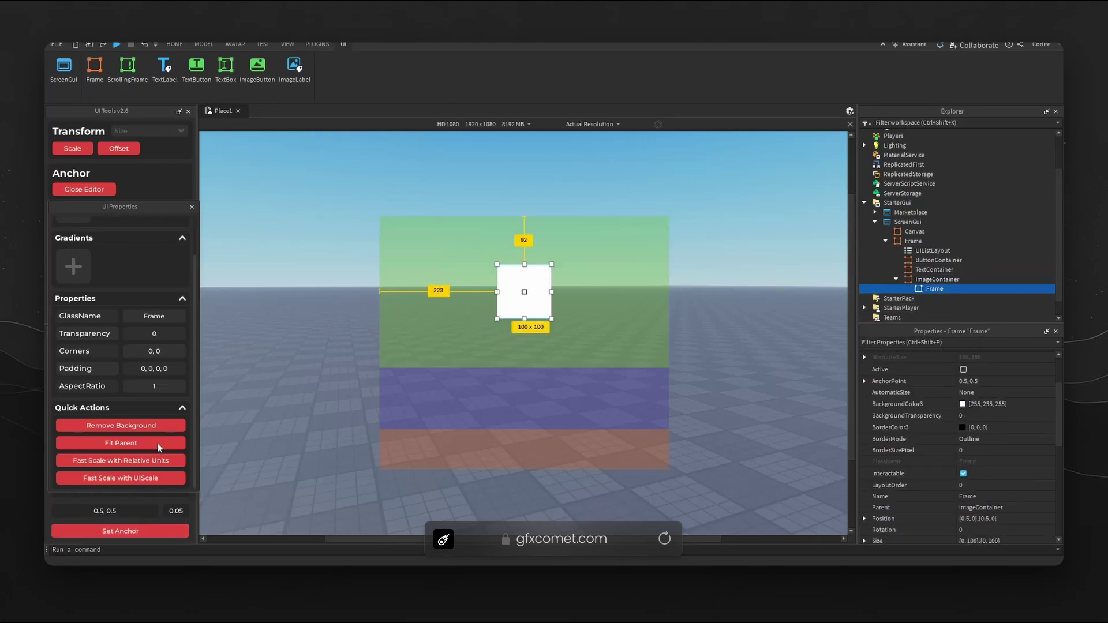
{"action": "left_click", "coordinate": [161, 444]}
Step: Set the inner frame's background colour to dark grey (35, 35, 35)
{"action": "left_click", "coordinate": [962, 404]}
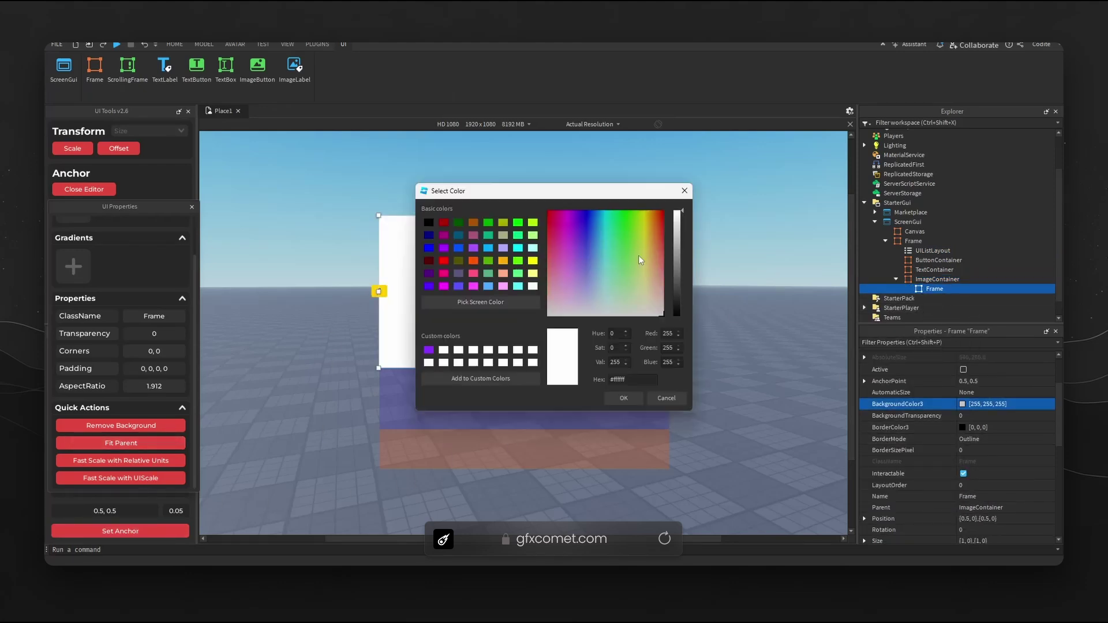
{"action": "left_click_drag", "start_coordinate": [590, 190], "coordinate": [774, 242]}
{"action": "left_click_drag", "start_coordinate": [869, 354], "coordinate": [865, 353]}
{"action": "left_click", "coordinate": [808, 450]}
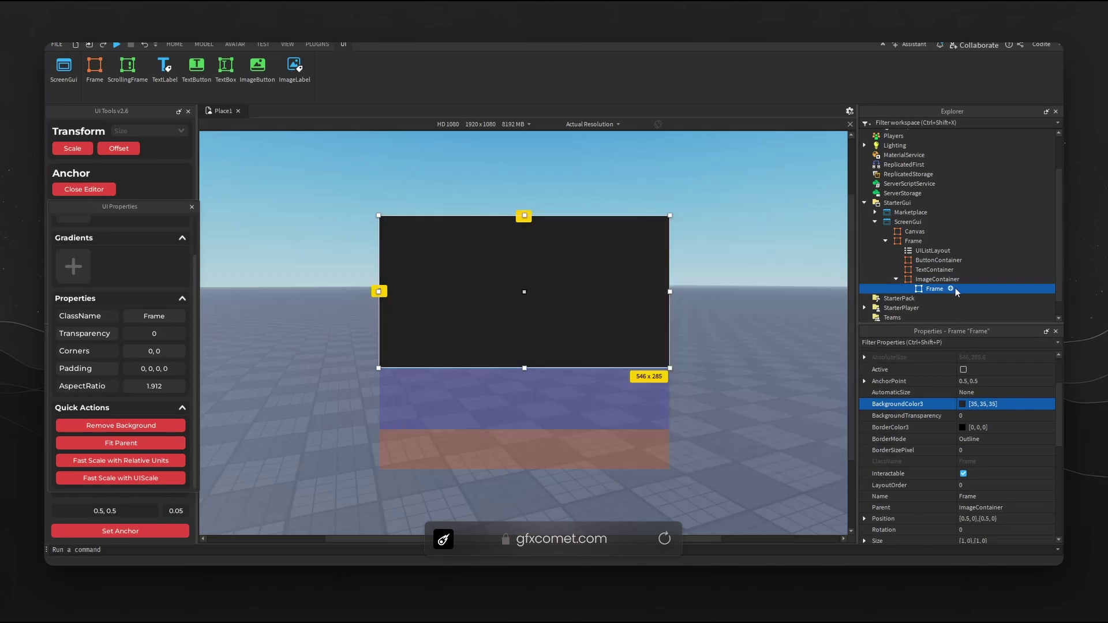
Step: Add a UICorner to the dark frame with a corner radius scale of 0.075
{"action": "left_click", "coordinate": [951, 288]}
{"action": "type", "text": "cor"}
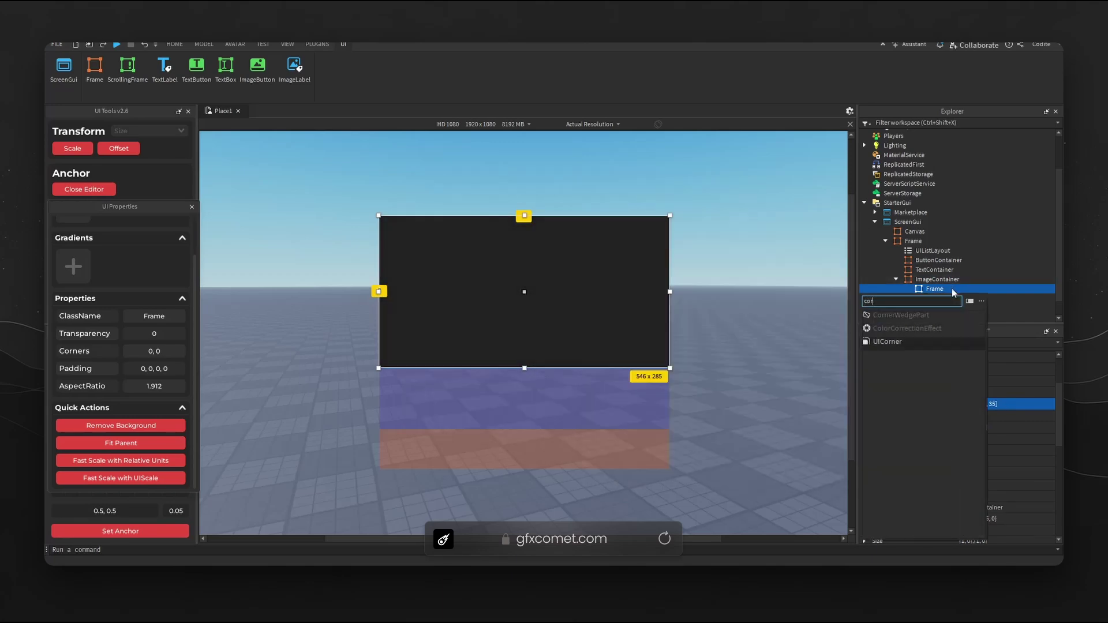
{"action": "key", "text": "Return"}
{"action": "left_click", "coordinate": [1014, 382]}
{"action": "type", "text": "0.2"}
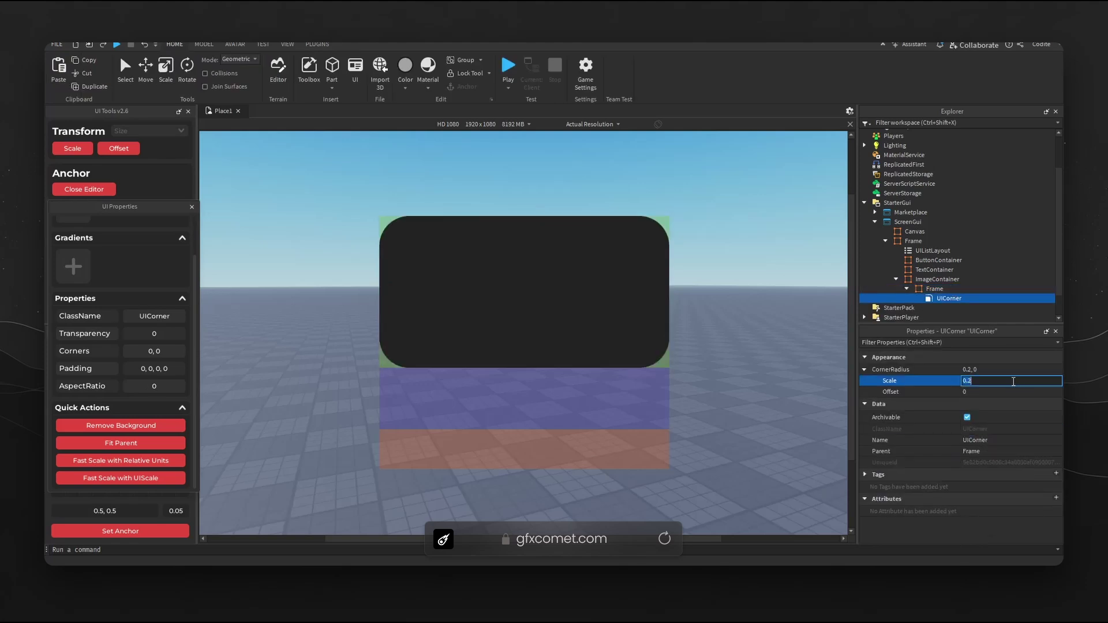
{"action": "key", "text": "Return"}
{"action": "left_click", "coordinate": [1002, 381]}
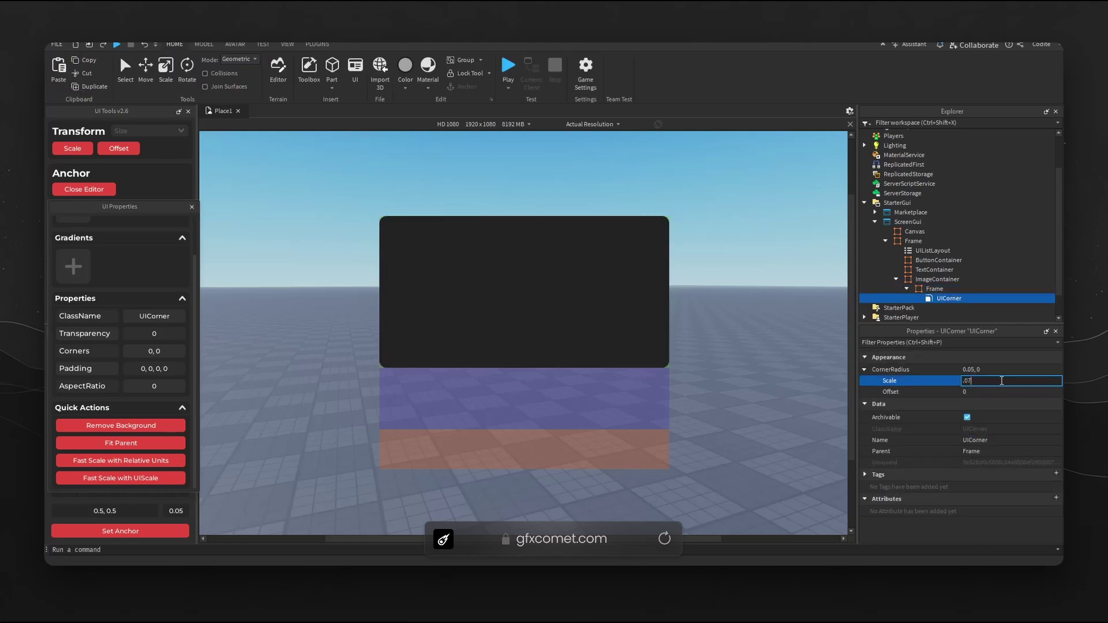
{"action": "key", "text": "Return"}
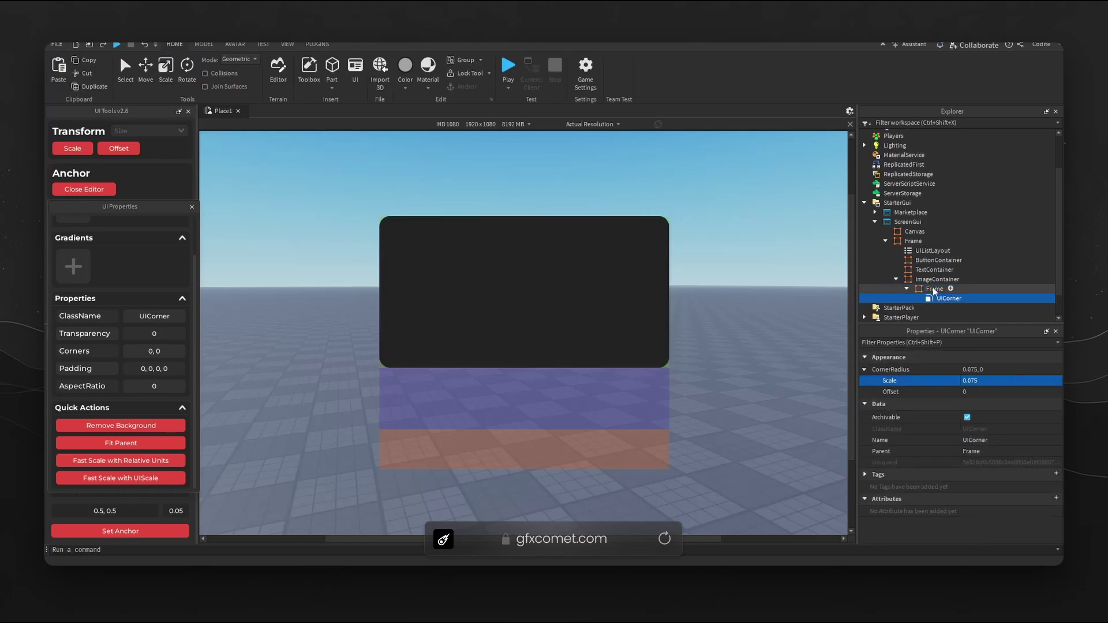
{"action": "left_click", "coordinate": [960, 289]}
Step: Insert a UIListLayout into ImageContainer
{"action": "key", "text": "Left"}
{"action": "key", "text": "Left"}
{"action": "left_click", "coordinate": [967, 279]}
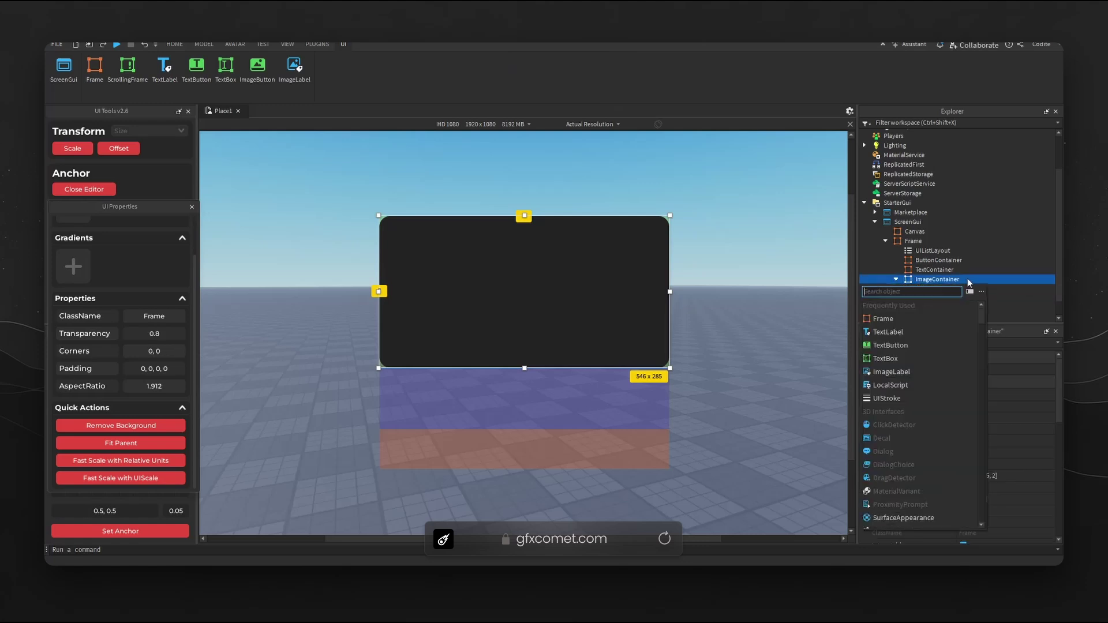
{"action": "type", "text": "ui"}
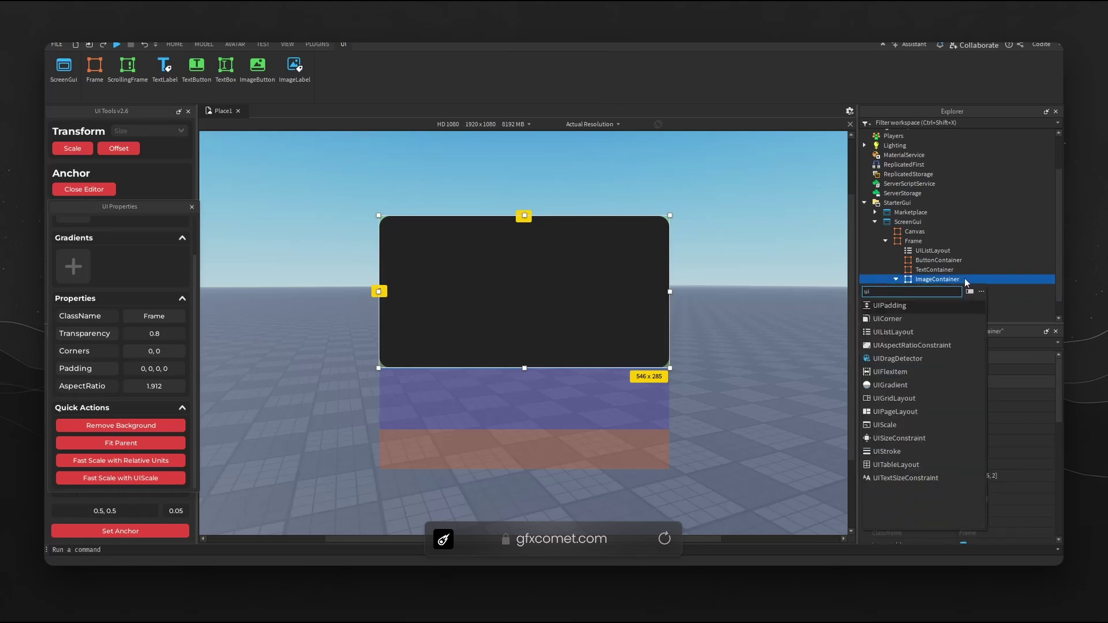
{"action": "type", "text": "l"}
{"action": "key", "text": "Return"}
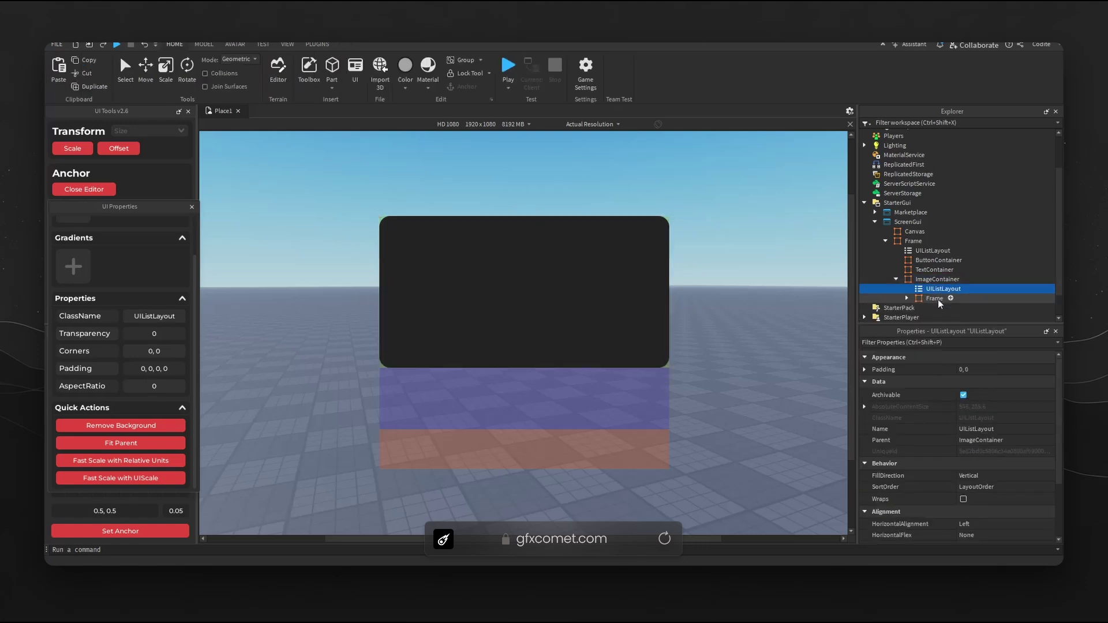
Step: Give the dark frame relative units with an aspect ratio constraint, and add a UIPadding to it
{"action": "left_click", "coordinate": [935, 298]}
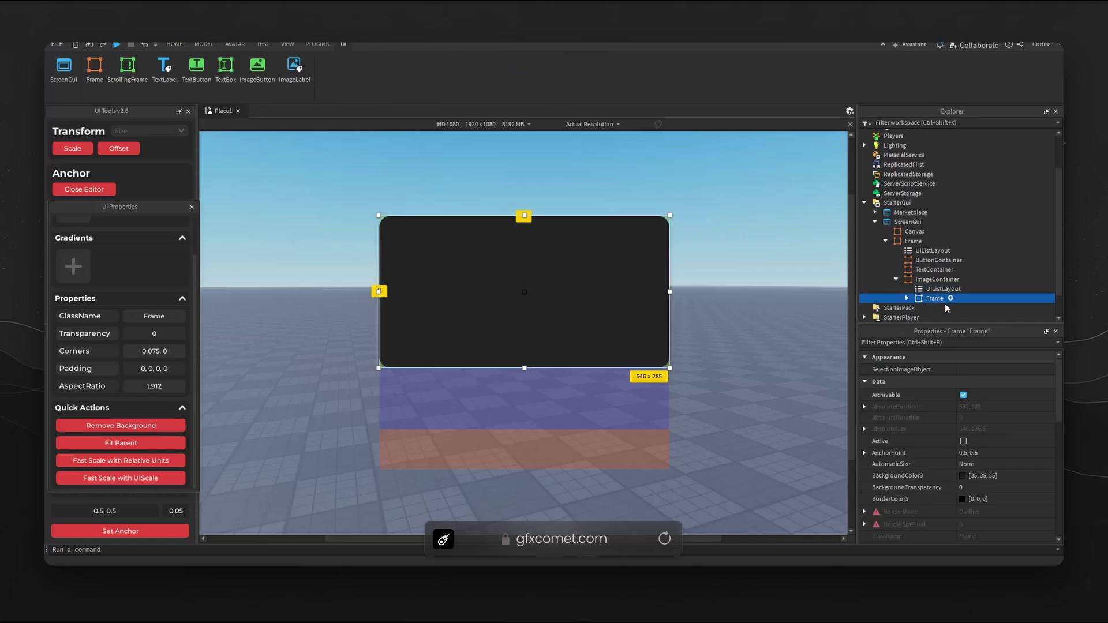
{"action": "scroll", "coordinate": [982, 450], "scroll_direction": "down", "scroll_amount": 5}
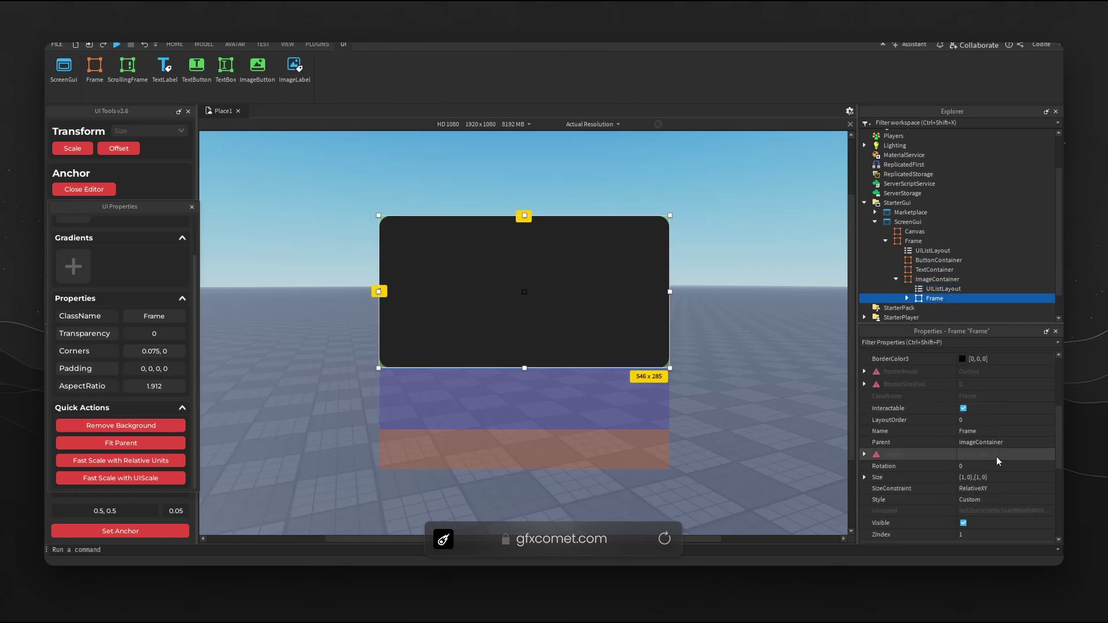
{"action": "left_click", "coordinate": [160, 462]}
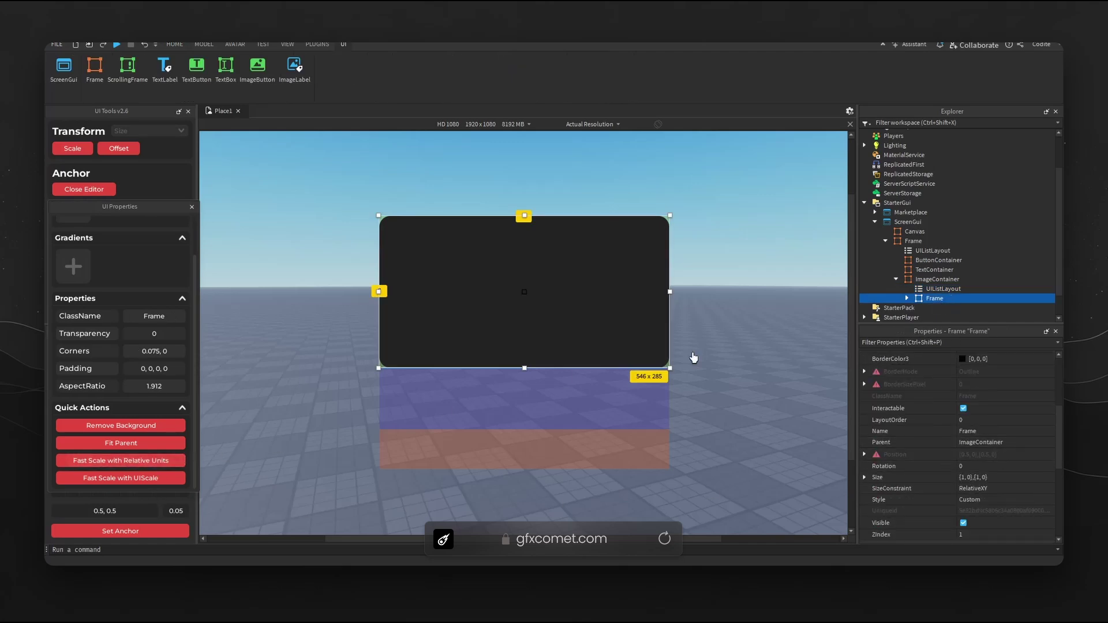
{"action": "left_click", "coordinate": [907, 299]}
{"action": "scroll", "coordinate": [924, 295], "scroll_direction": "down", "scroll_amount": 1}
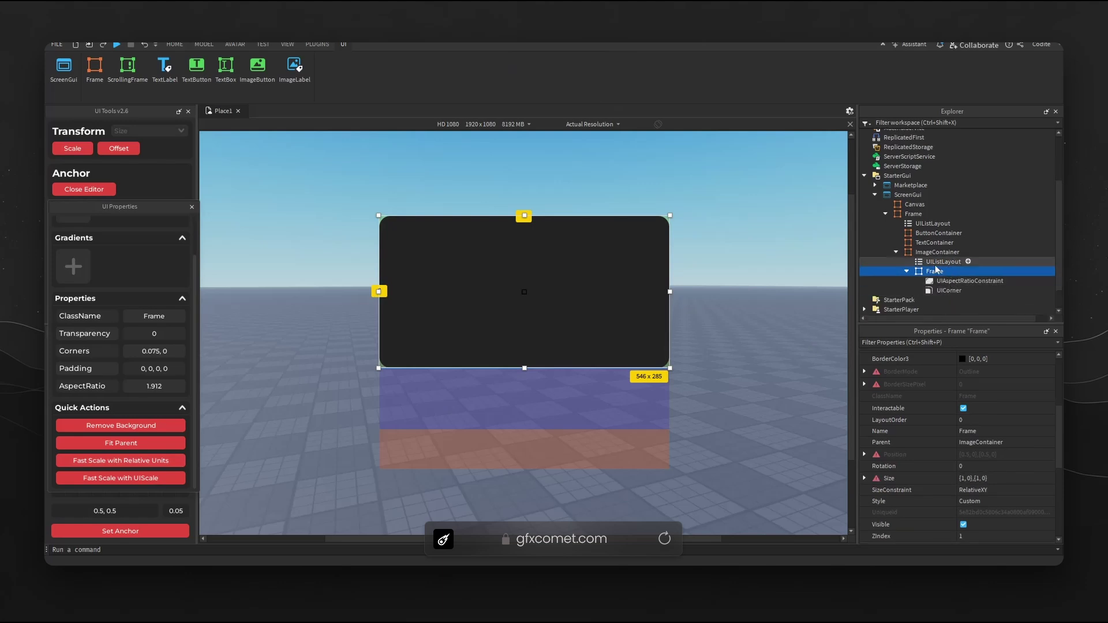
{"action": "left_click", "coordinate": [907, 271]}
{"action": "left_click", "coordinate": [950, 270]}
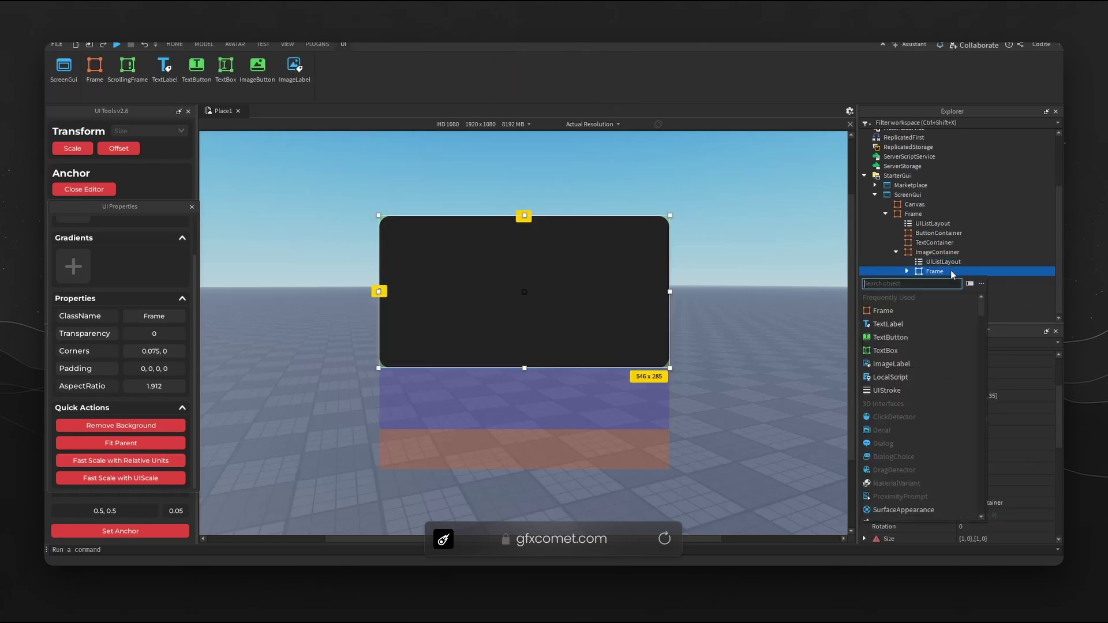
{"action": "type", "text": "padd"}
{"action": "key", "text": "Return"}
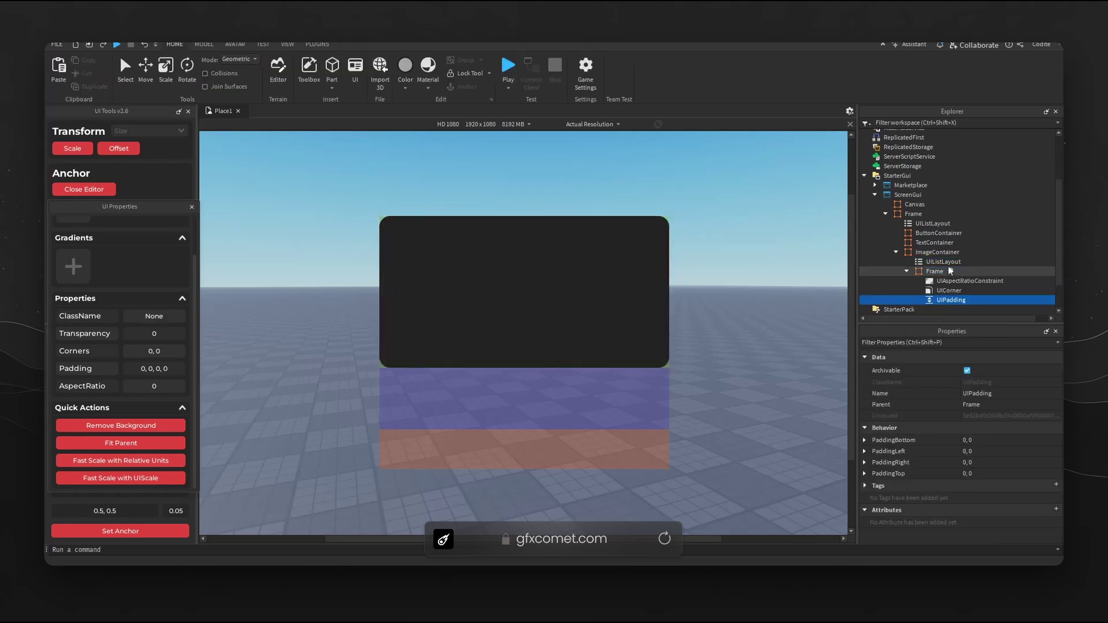
Step: Add a UIPadding to ImageContainer with 0.05 top and bottom scale padding
{"action": "left_click", "coordinate": [949, 252]}
{"action": "left_click", "coordinate": [970, 254]}
{"action": "type", "text": "padd"}
{"action": "key", "text": "Return"}
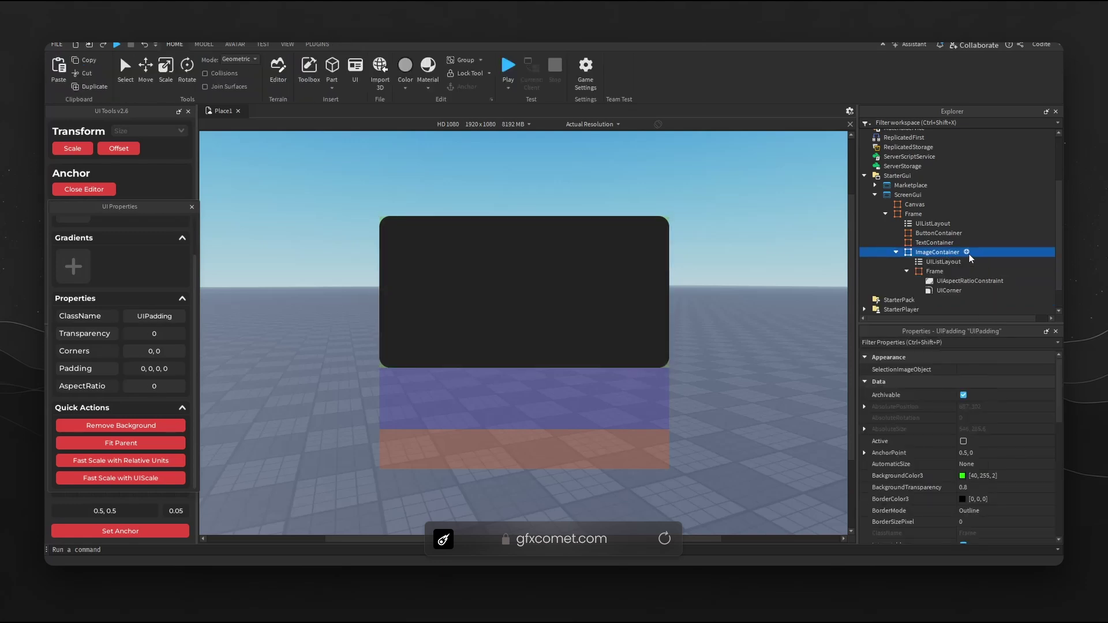
{"action": "left_click", "coordinate": [864, 440]}
{"action": "left_click", "coordinate": [1004, 461]}
{"action": "left_click", "coordinate": [1016, 451]}
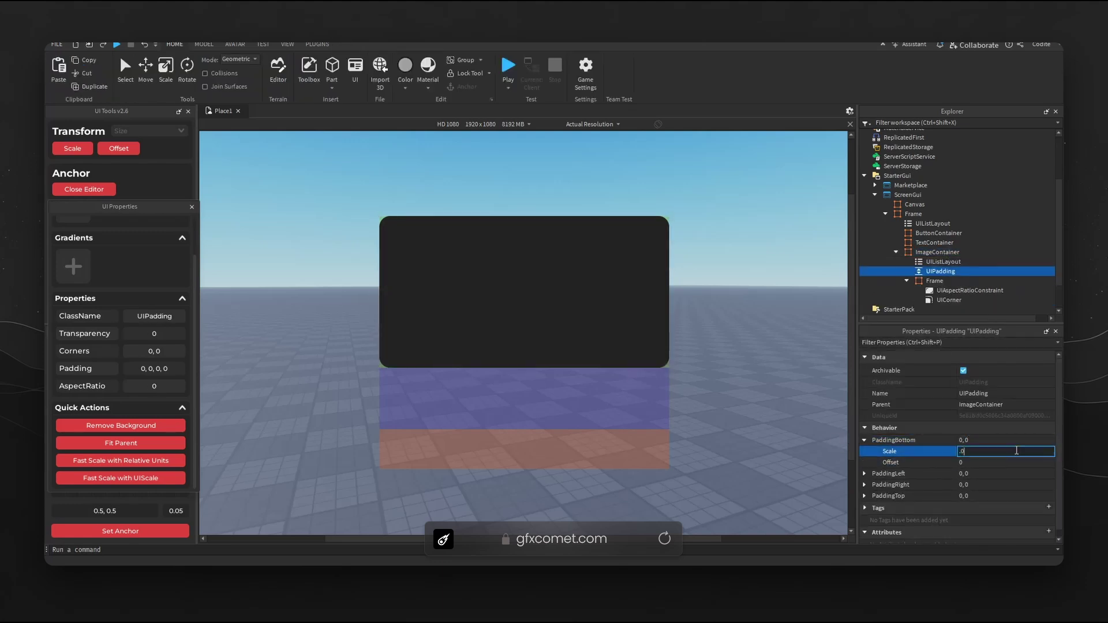
{"action": "key", "text": "Return"}
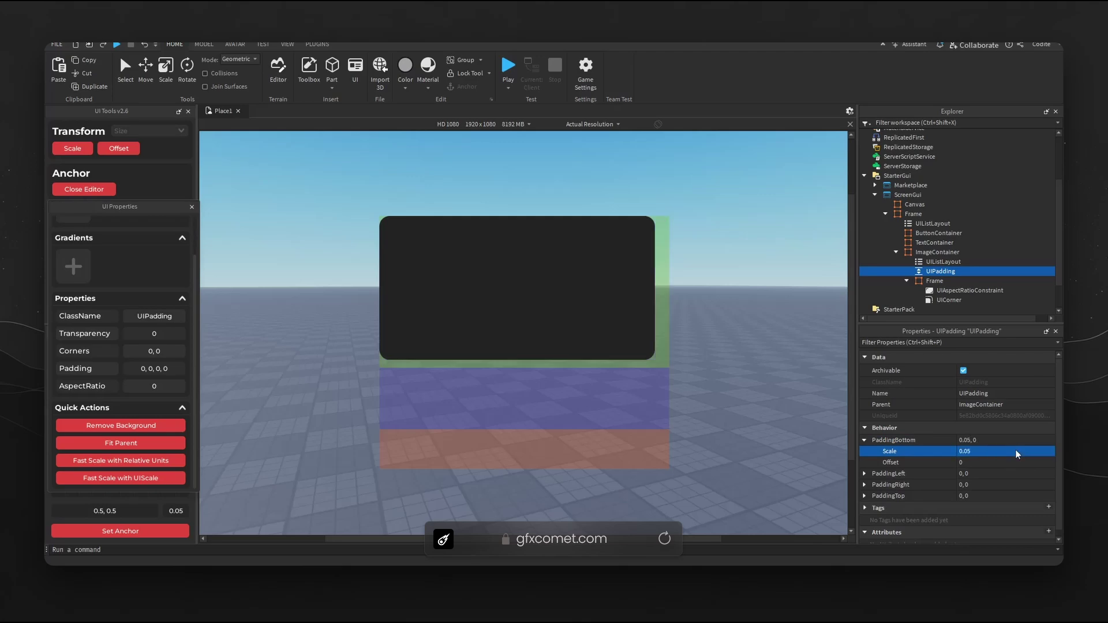
{"action": "left_click", "coordinate": [864, 496]}
{"action": "left_click", "coordinate": [986, 506]}
{"action": "type", "text": ".05"}
{"action": "key", "text": "Return"}
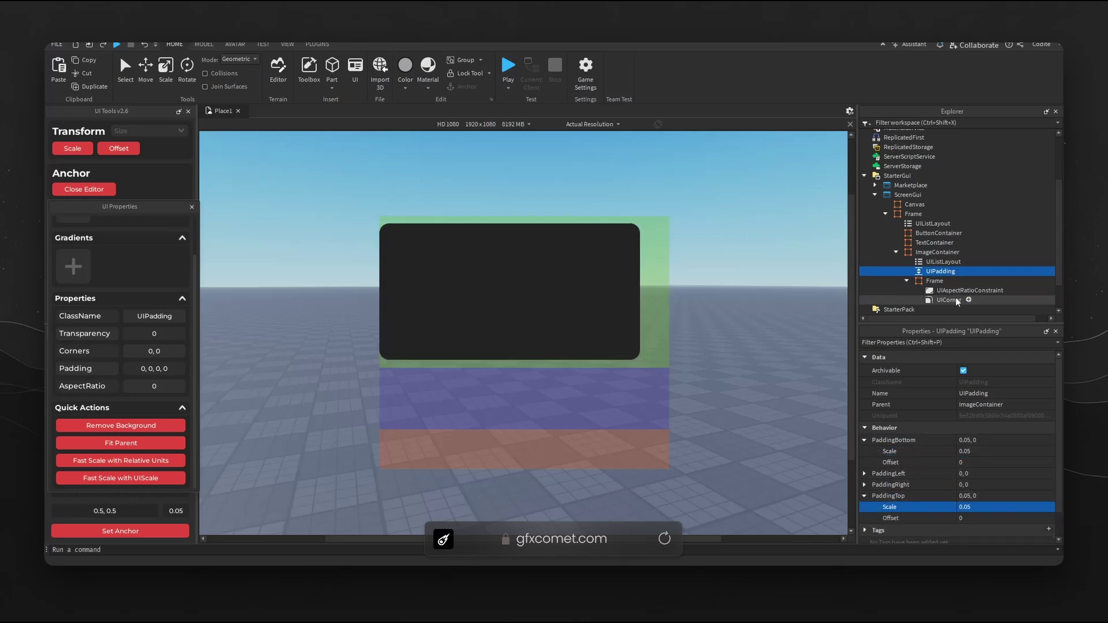
Step: Set the UIListLayout's HorizontalAlignment to Center, centring the dark frame
{"action": "left_click", "coordinate": [907, 280]}
{"action": "key", "text": "Up"}
{"action": "scroll", "coordinate": [990, 499], "scroll_direction": "down", "scroll_amount": 3}
{"action": "left_click", "coordinate": [985, 445]}
{"action": "left_click", "coordinate": [985, 447]}
{"action": "left_click", "coordinate": [975, 462]}
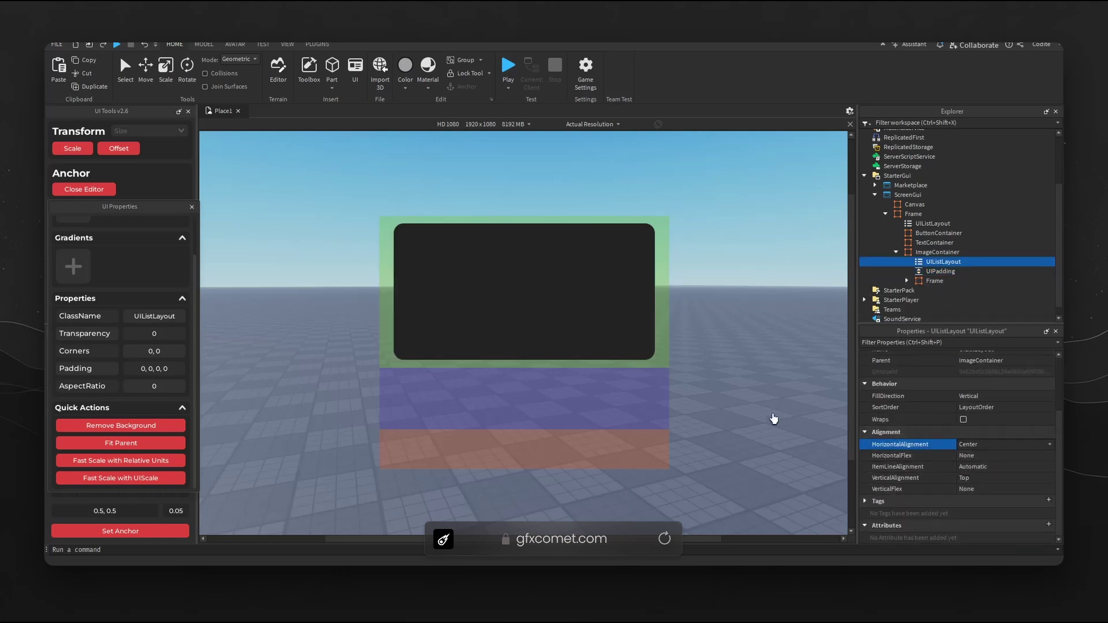
{"action": "left_click", "coordinate": [774, 419]}
{"action": "left_click", "coordinate": [935, 281]}
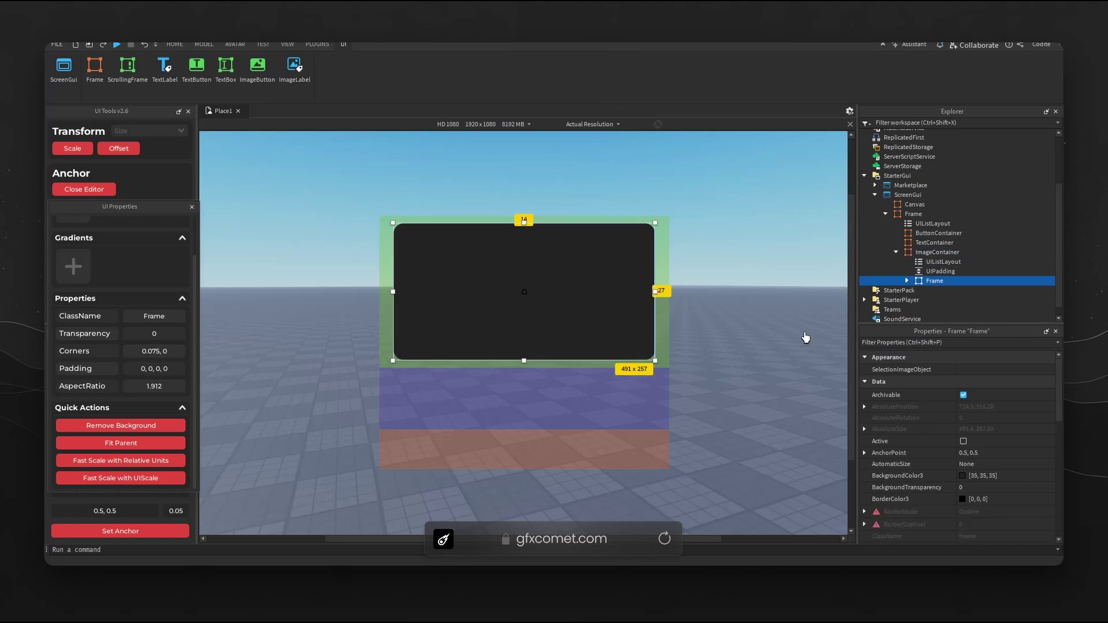
{"action": "left_click", "coordinate": [800, 337]}
{"action": "left_click", "coordinate": [955, 262]}
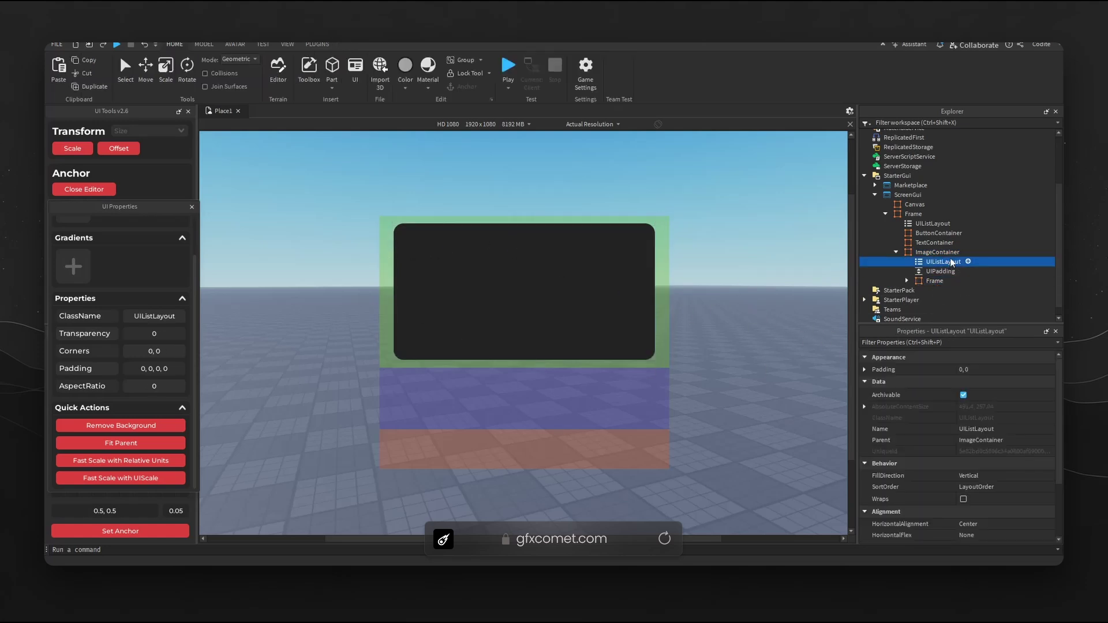
{"action": "left_click", "coordinate": [941, 271], "text": "shift"}
{"action": "key", "text": "Delete"}
{"action": "left_click", "coordinate": [934, 270]}
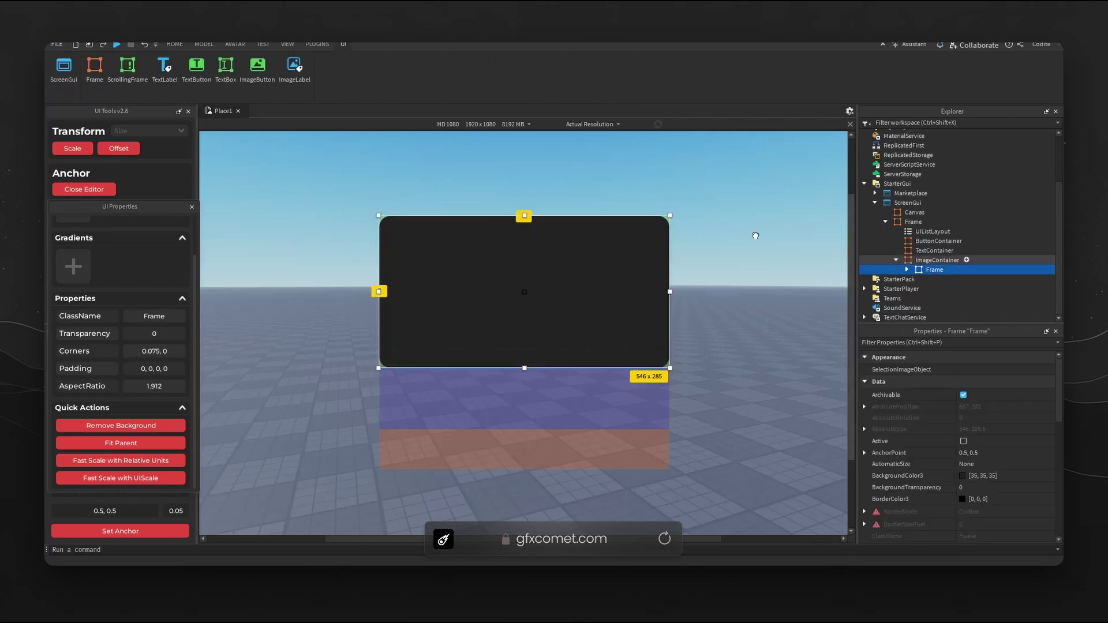
{"action": "left_click_drag", "start_coordinate": [671, 216], "coordinate": [625, 238]}
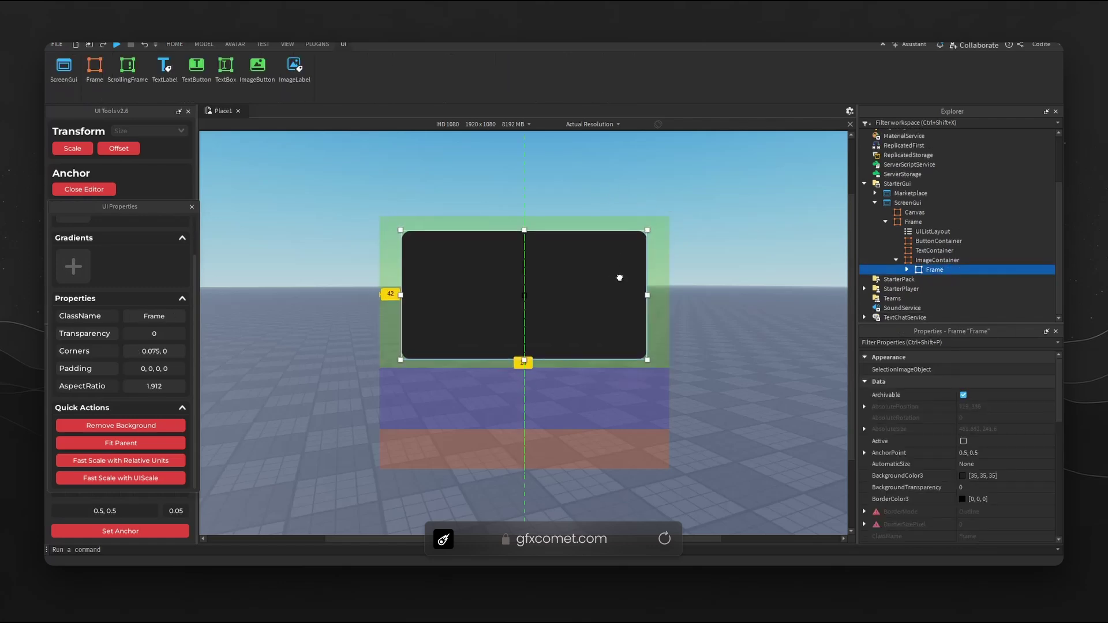
{"action": "left_click_drag", "start_coordinate": [619, 277], "coordinate": [619, 273]}
{"action": "left_click", "coordinate": [771, 273]}
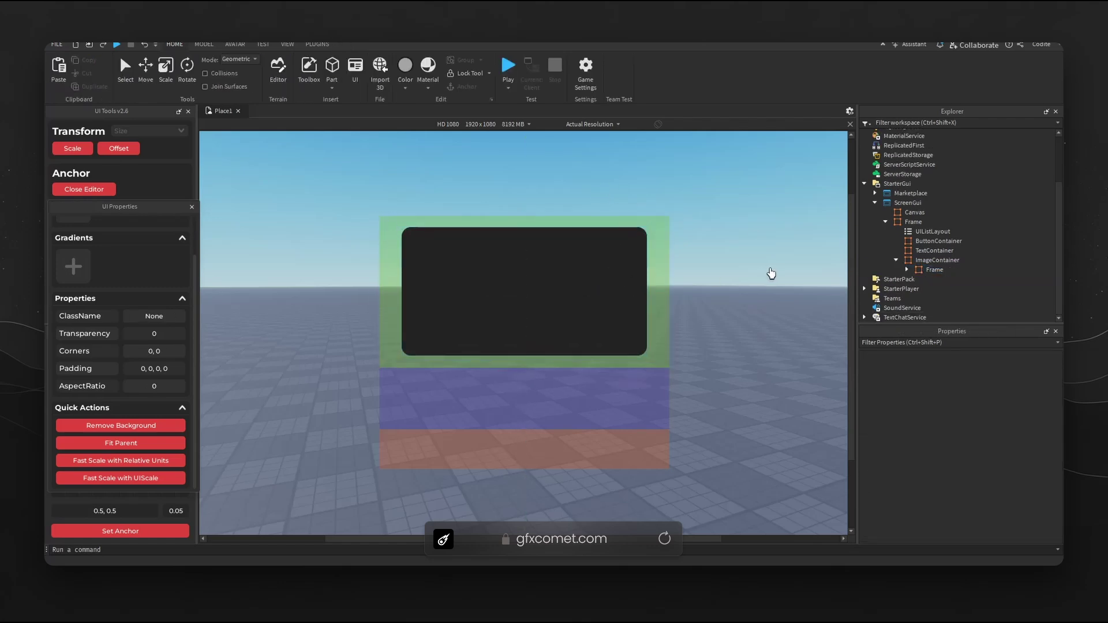
{"action": "left_click", "coordinate": [932, 269]}
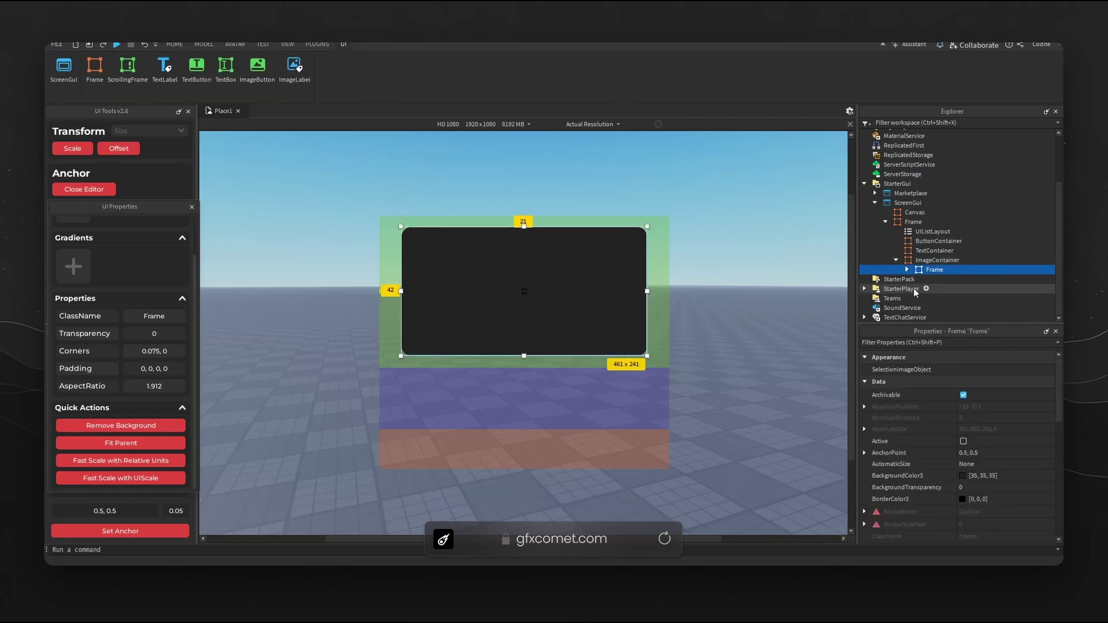
{"action": "key", "text": "ctrl+v"}
{"action": "left_click", "coordinate": [940, 279]}
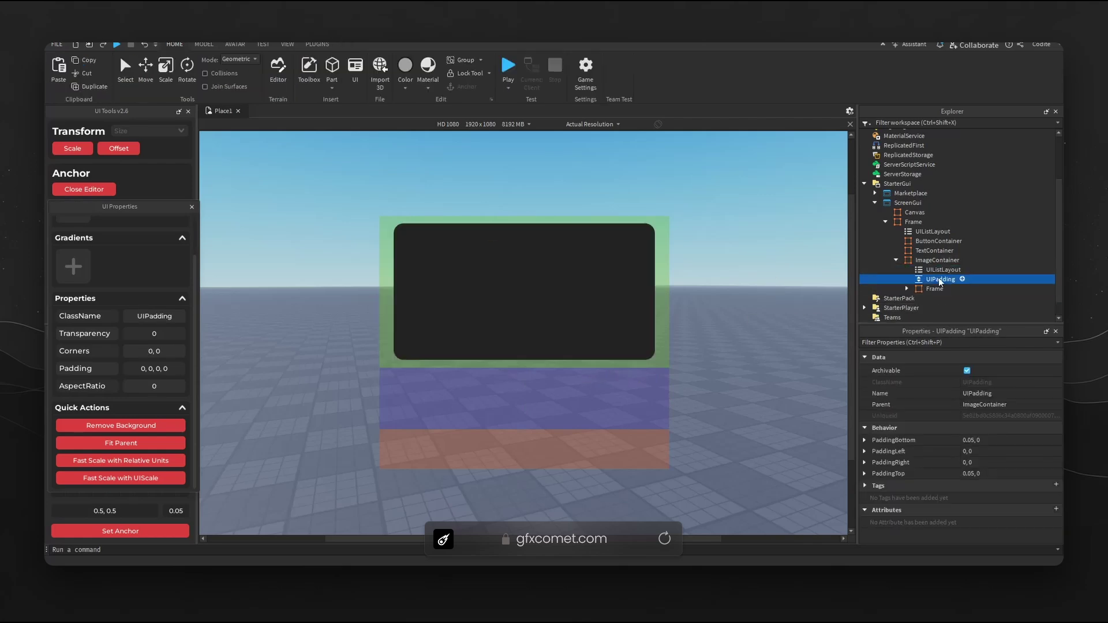
Step: Insert a UIListLayout into the TextContainer frame by searching 'uilist'
{"action": "left_click", "coordinate": [610, 385]}
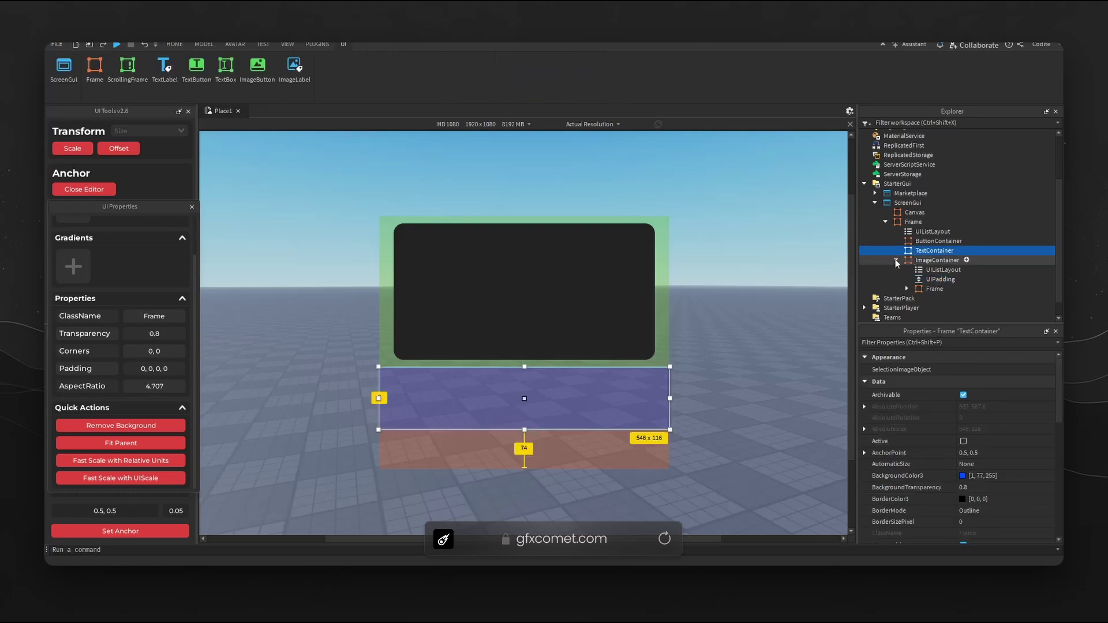
{"action": "left_click", "coordinate": [896, 260]}
{"action": "left_click", "coordinate": [961, 261]}
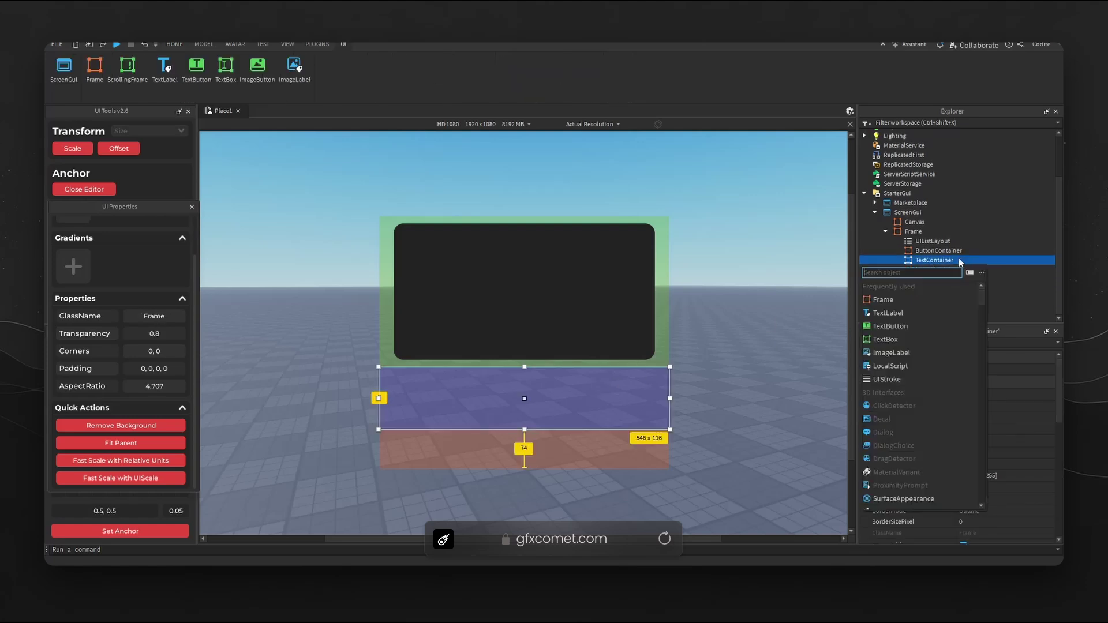
{"action": "type", "text": "uilist"}
{"action": "key", "text": "Return"}
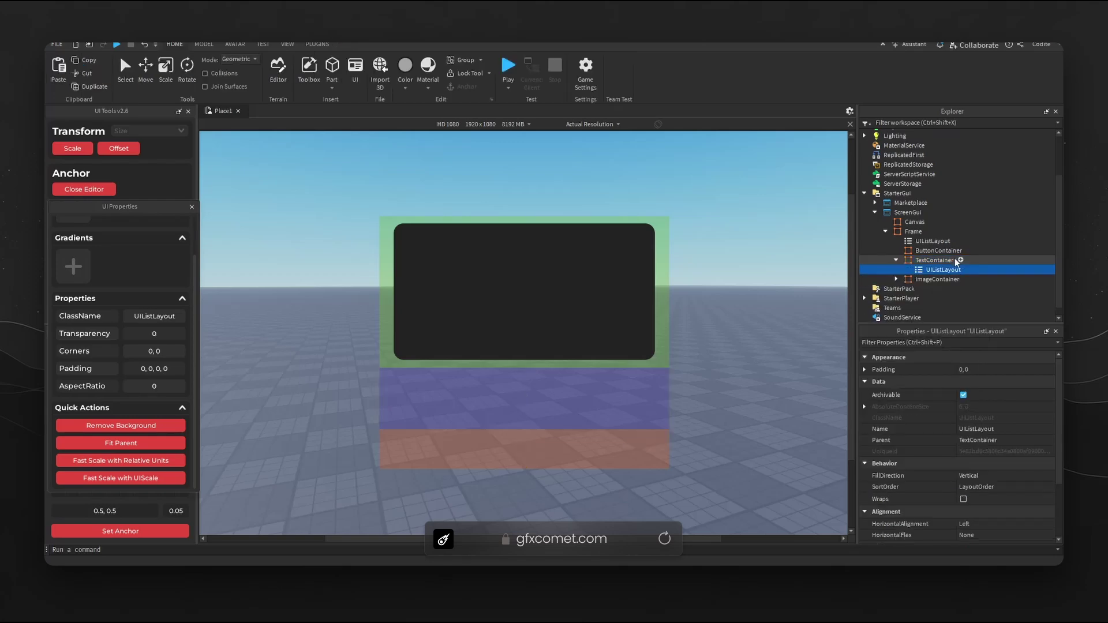
{"action": "left_click", "coordinate": [936, 261]}
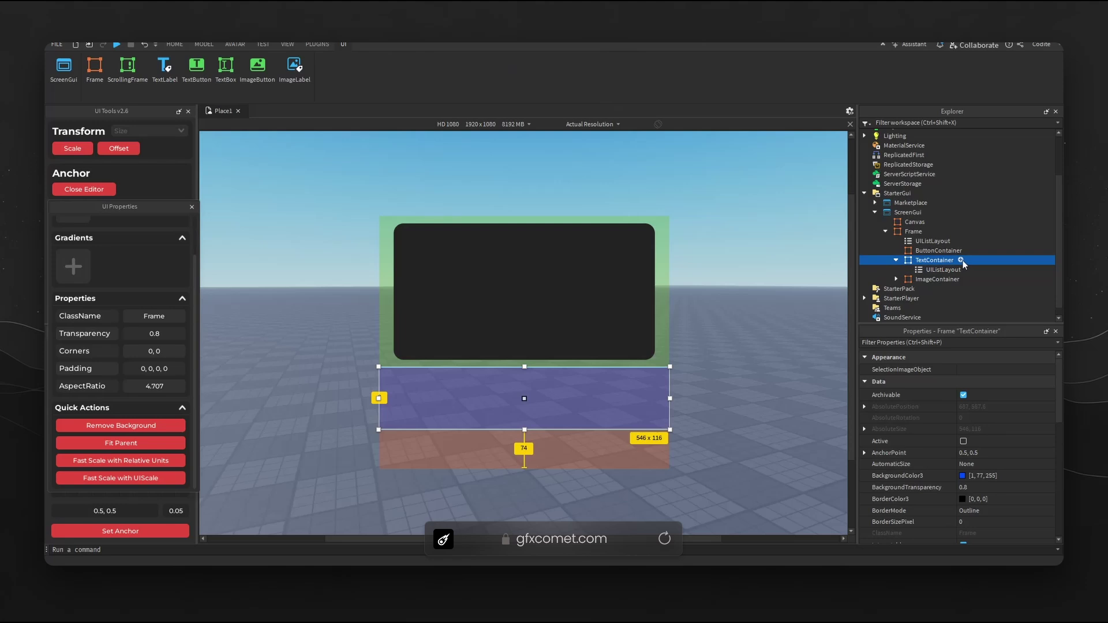
Step: Insert a TextLabel into TextContainer and set its Size X to Scale 1, Offset 0
{"action": "left_click", "coordinate": [961, 261]}
{"action": "type", "text": "text"}
{"action": "key", "text": "Down"}
{"action": "key", "text": "Down"}
{"action": "key", "text": "Down"}
{"action": "key", "text": "Down"}
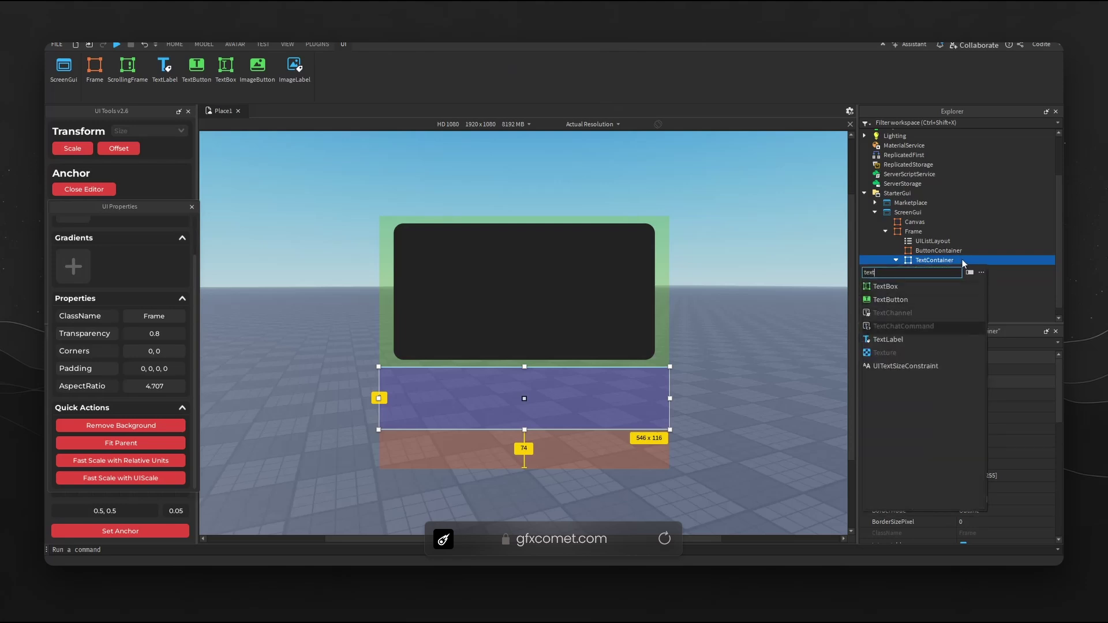
{"action": "key", "text": "Return"}
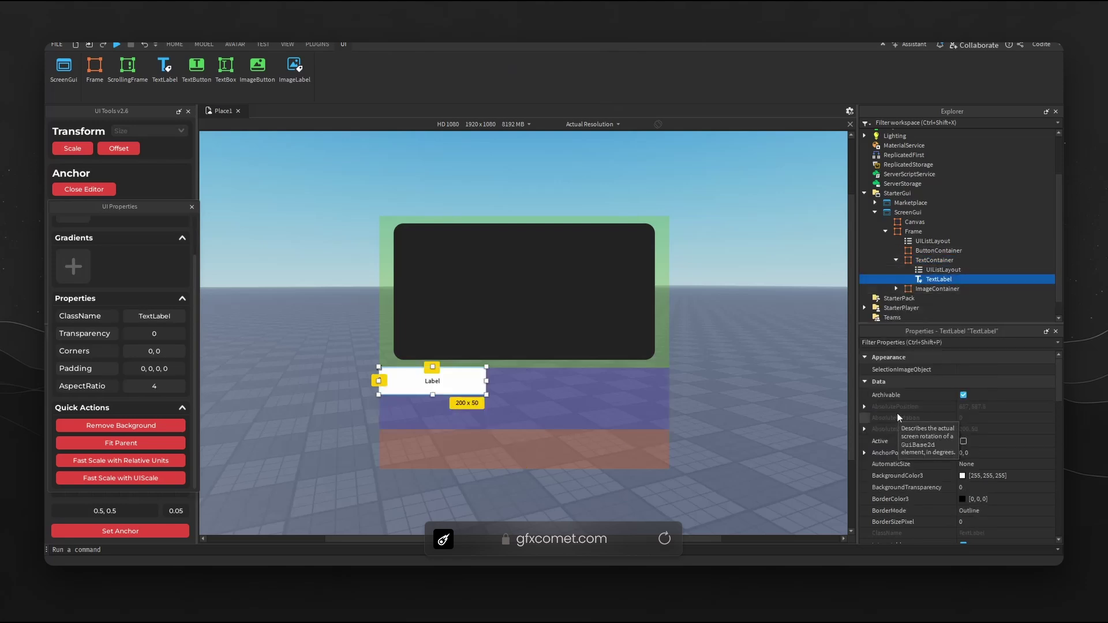
{"action": "scroll", "coordinate": [987, 484], "scroll_direction": "down", "scroll_amount": 6}
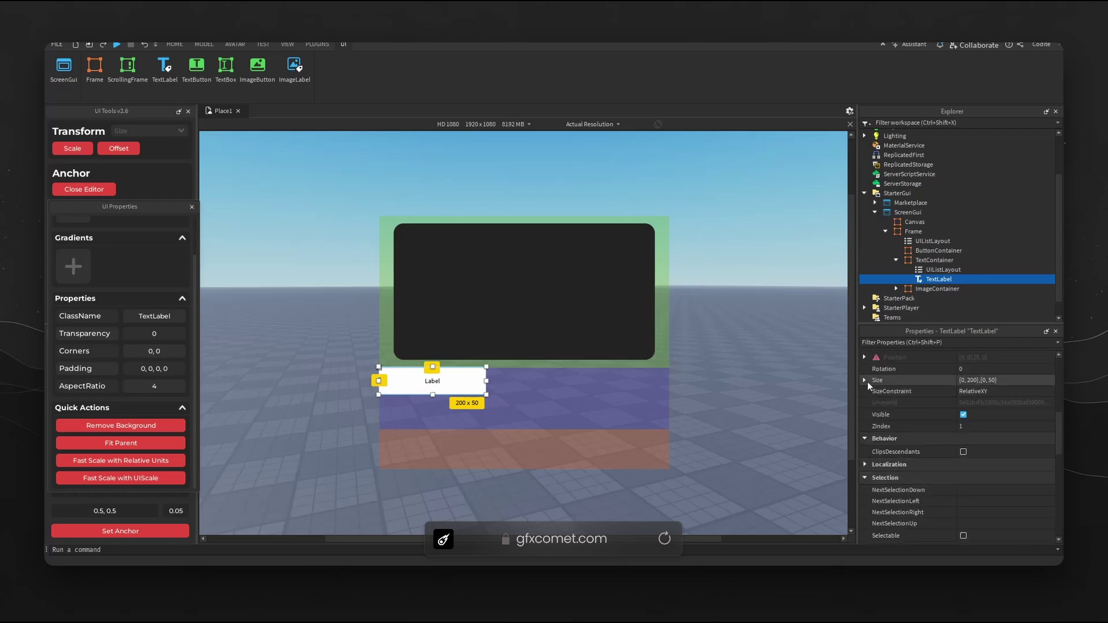
{"action": "left_click", "coordinate": [865, 380]}
{"action": "left_click", "coordinate": [1002, 402]}
{"action": "type", "text": "1"}
{"action": "key", "text": "Return"}
{"action": "left_click", "coordinate": [1006, 413]}
{"action": "type", "text": "0"}
{"action": "key", "text": "Return"}
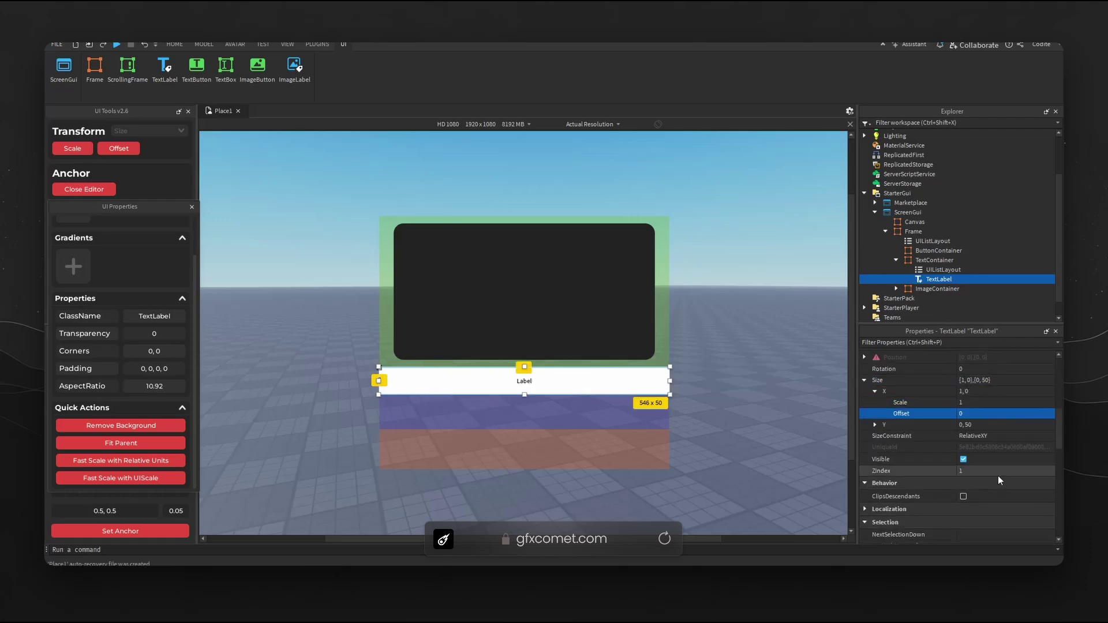
Step: Turn on TextScaled and set the label's TextXAlignment to Left
{"action": "scroll", "coordinate": [999, 476], "scroll_direction": "down", "scroll_amount": 5}
{"action": "scroll", "coordinate": [982, 467], "scroll_direction": "down", "scroll_amount": 3}
{"action": "left_click", "coordinate": [963, 502]}
{"action": "scroll", "coordinate": [1002, 496], "scroll_direction": "down", "scroll_amount": 4}
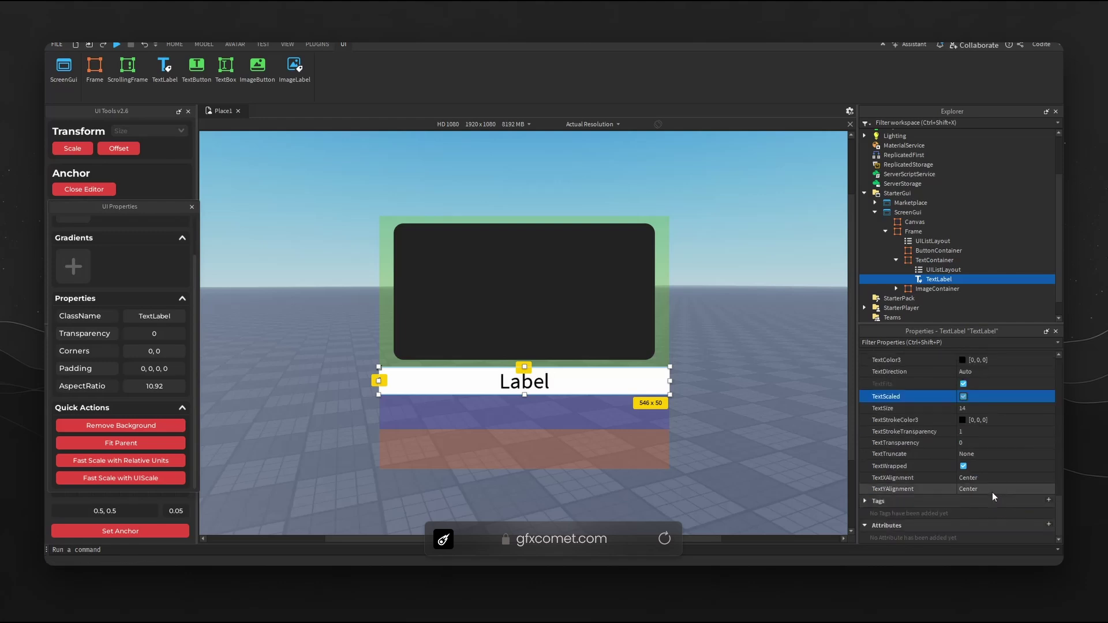
{"action": "left_click", "coordinate": [1000, 479]}
{"action": "left_click", "coordinate": [1001, 496]}
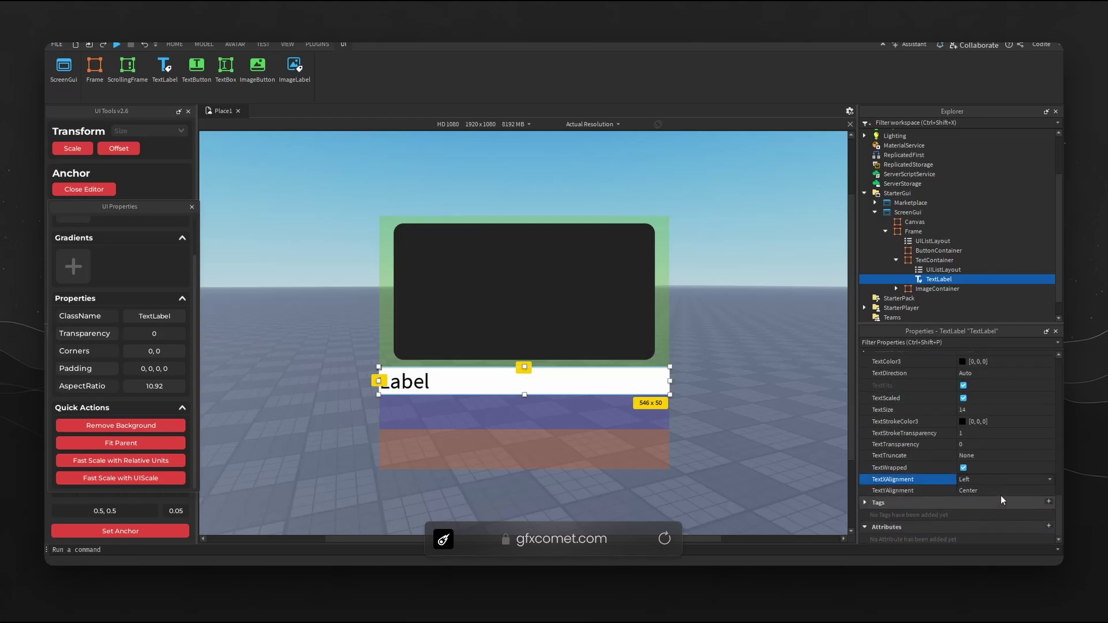
Step: Give the label a red background with BackgroundTransparency 0.8
{"action": "scroll", "coordinate": [993, 450], "scroll_direction": "up", "scroll_amount": 10}
{"action": "left_click", "coordinate": [1004, 386]}
{"action": "type", "text": "0.8"}
{"action": "key", "text": "Return"}
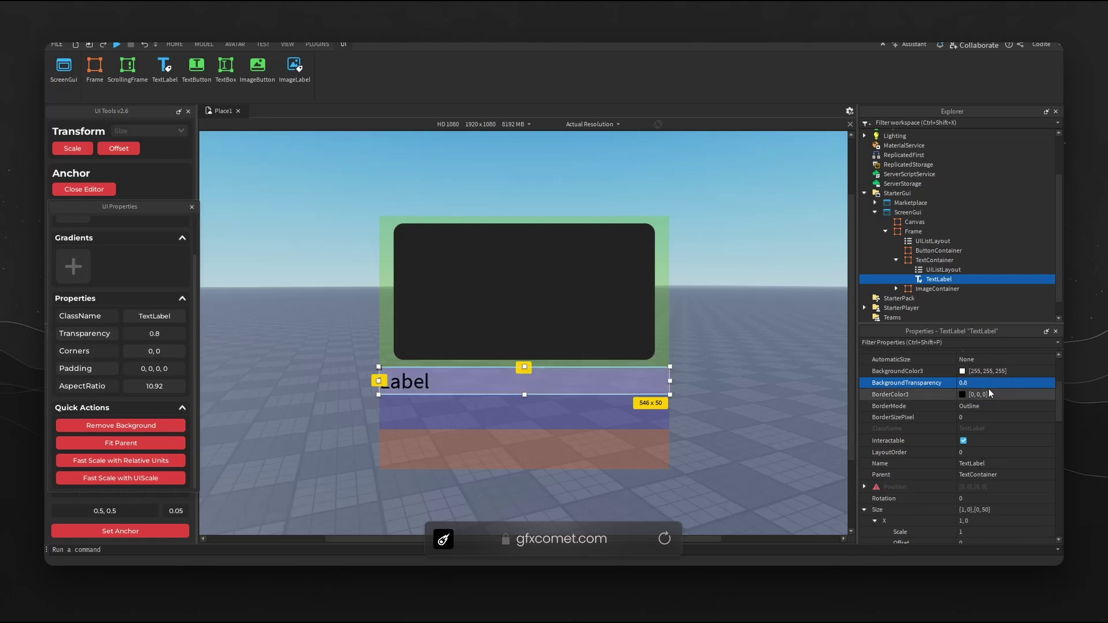
{"action": "left_click", "coordinate": [962, 371]}
{"action": "left_click", "coordinate": [661, 211]}
{"action": "left_click", "coordinate": [625, 396]}
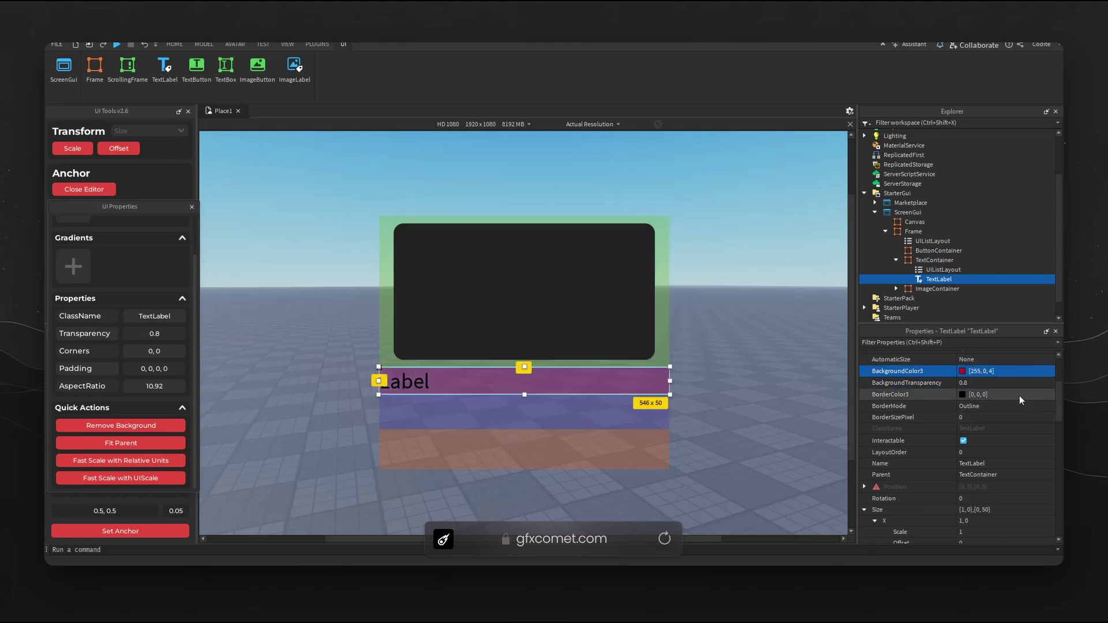
{"action": "scroll", "coordinate": [1019, 462], "scroll_direction": "down", "scroll_amount": 4}
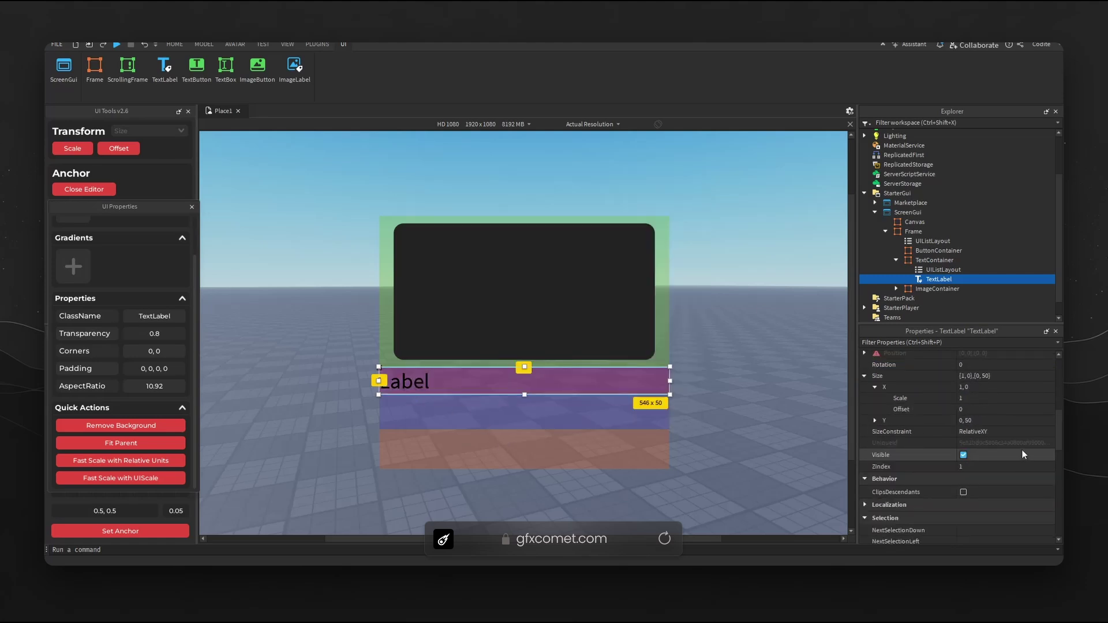
{"action": "scroll", "coordinate": [1022, 449], "scroll_direction": "up", "scroll_amount": 3}
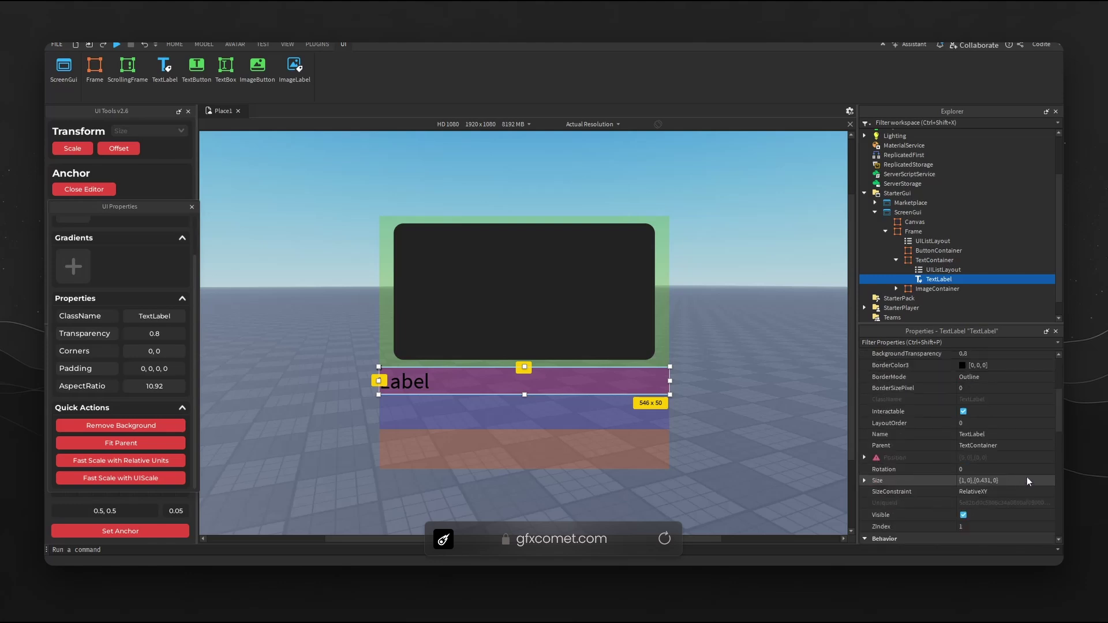
Step: Add a UIPadding under the TextLabel with PaddingLeft scale 0.05
{"action": "left_click", "coordinate": [960, 279]}
{"action": "type", "text": "padd"}
{"action": "key", "text": "Return"}
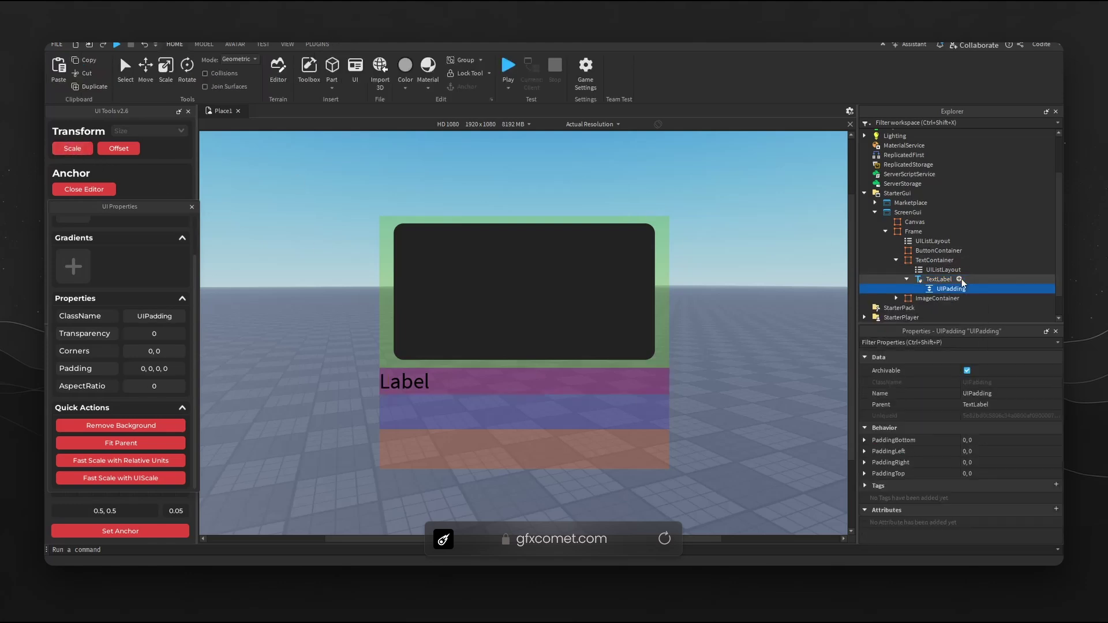
{"action": "left_click", "coordinate": [865, 451]}
{"action": "left_click", "coordinate": [1004, 462]}
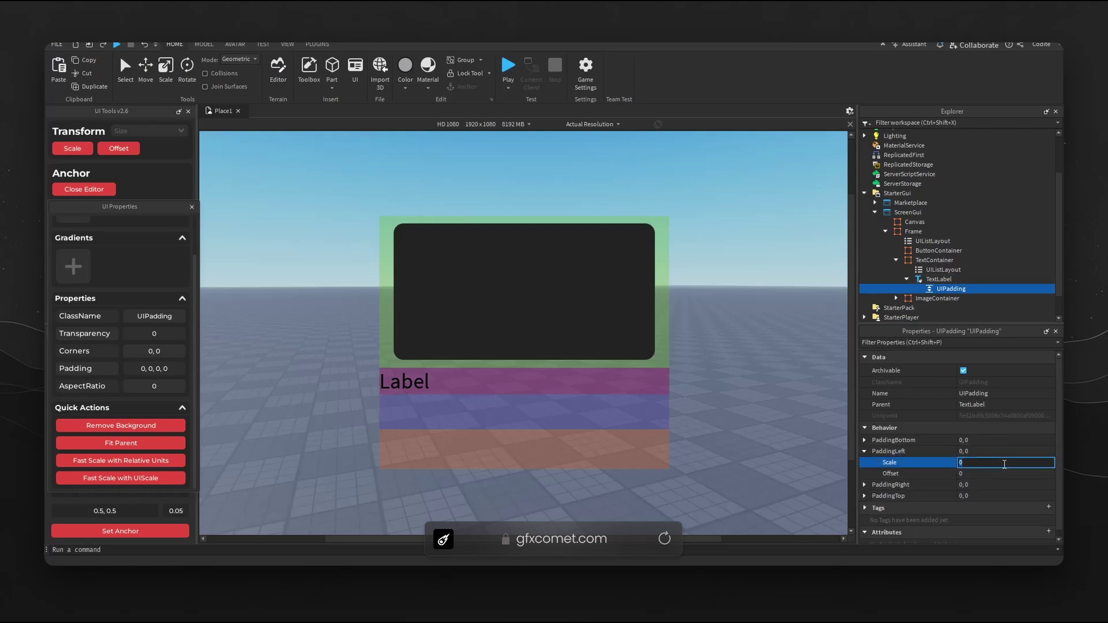
{"action": "type", "text": ".05"}
{"action": "key", "text": "Return"}
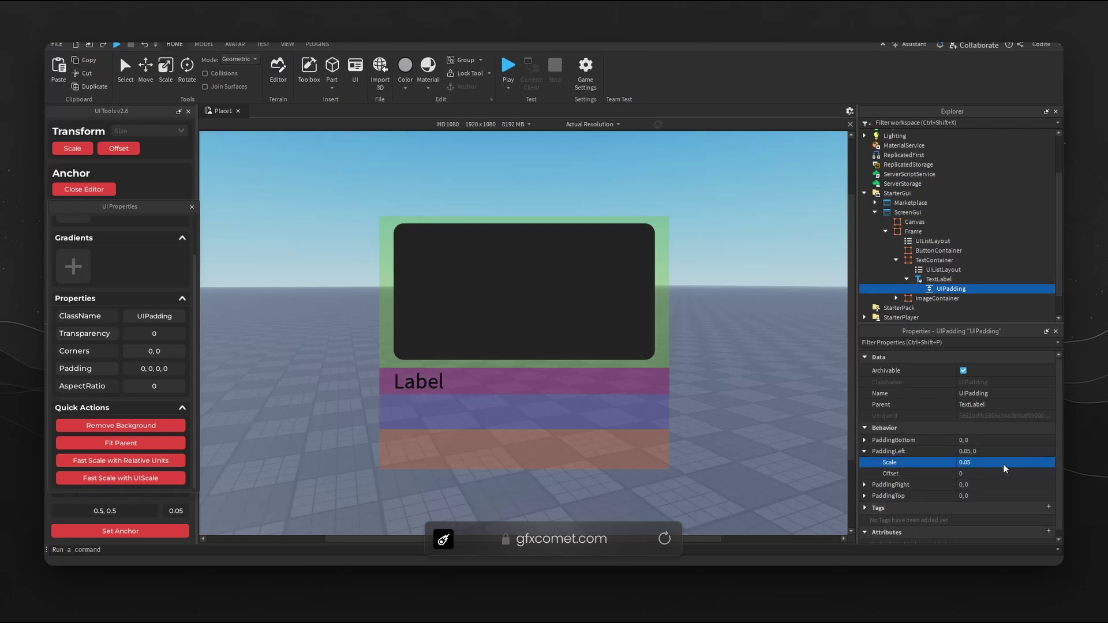
Step: Give the label white Fredoka One text and make it taller, to 546 x 79
{"action": "left_click", "coordinate": [950, 280]}
{"action": "scroll", "coordinate": [999, 480], "scroll_direction": "down", "scroll_amount": 10}
{"action": "left_click", "coordinate": [1005, 486]}
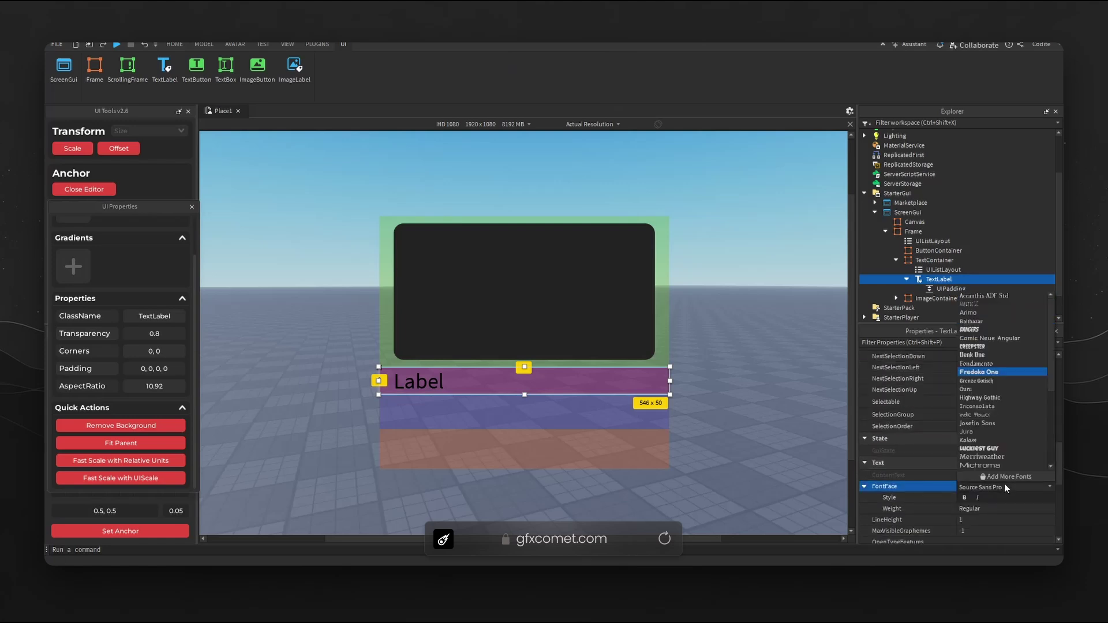
{"action": "key", "text": "Return"}
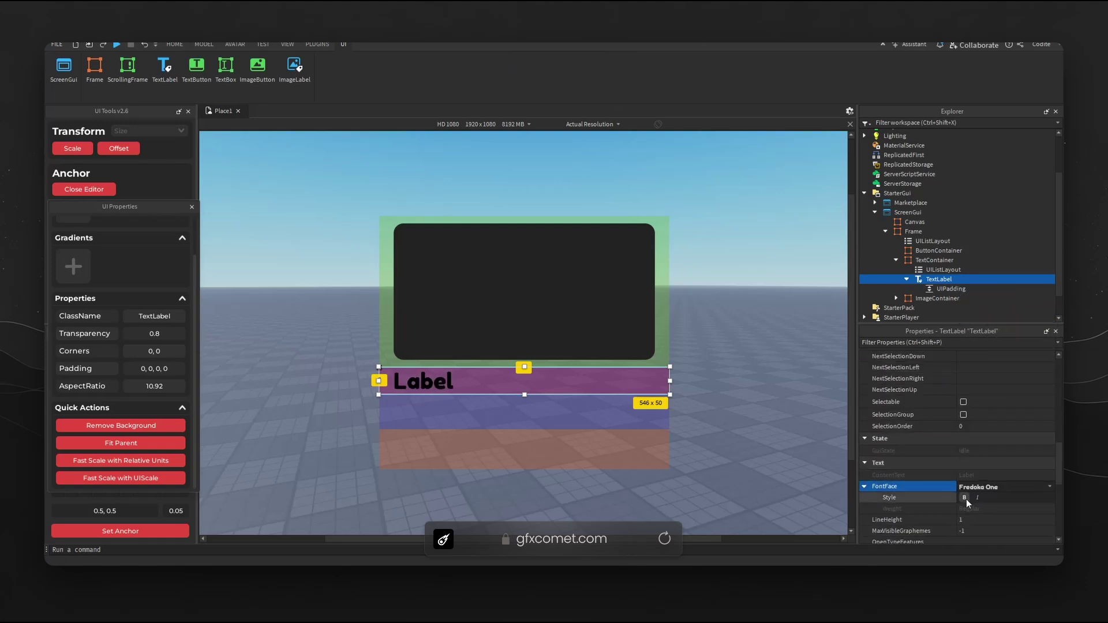
{"action": "scroll", "coordinate": [972, 508], "scroll_direction": "down", "scroll_amount": 3}
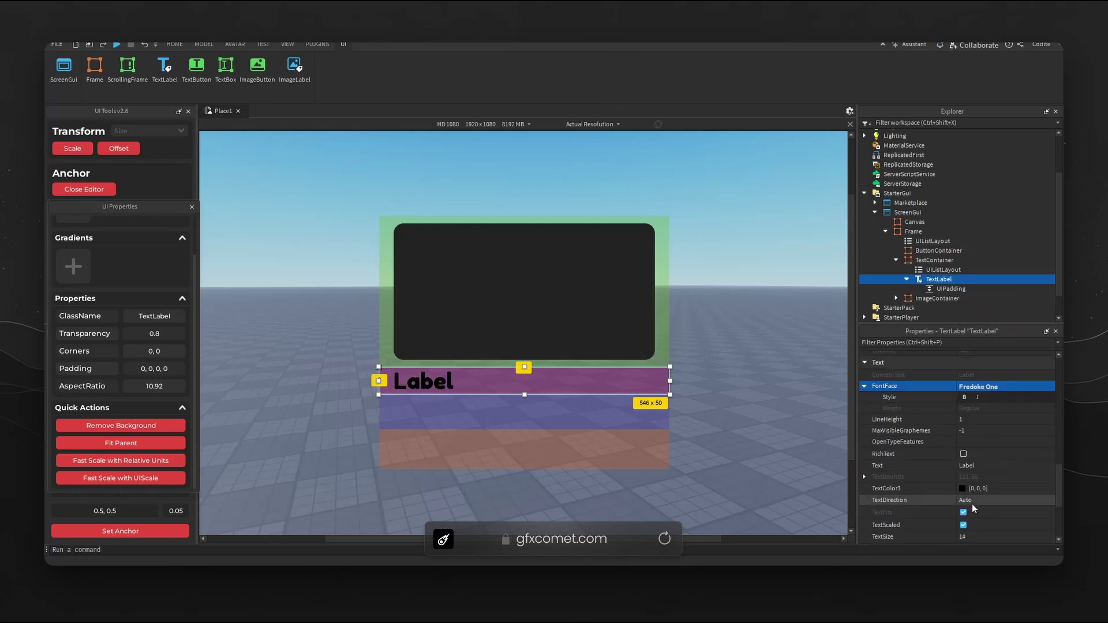
{"action": "left_click", "coordinate": [963, 490]}
{"action": "left_click_drag", "start_coordinate": [571, 196], "coordinate": [779, 234]}
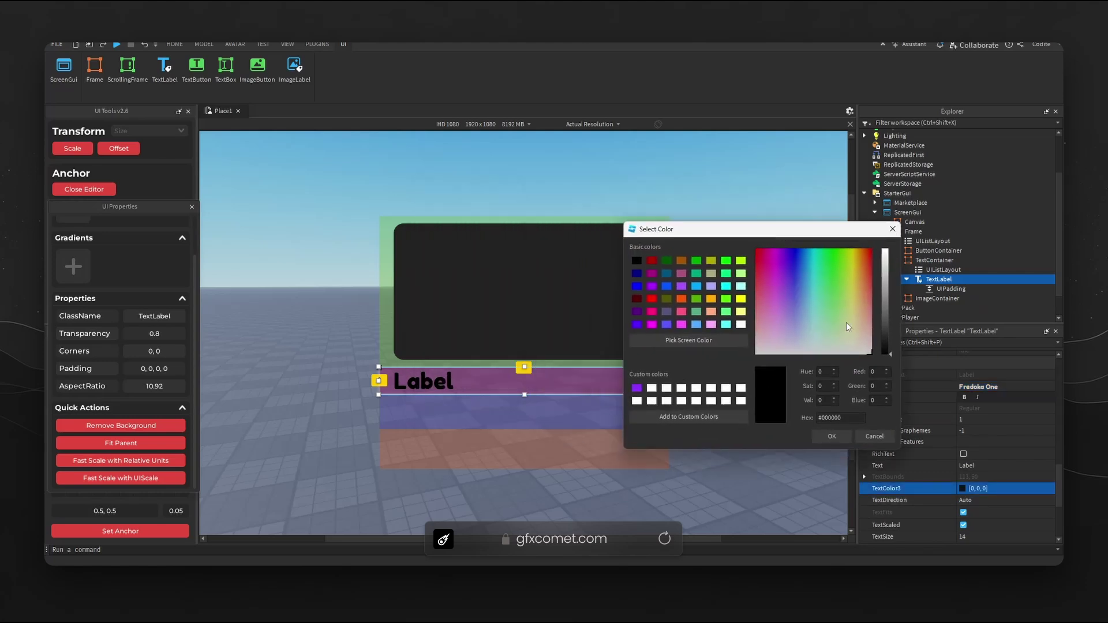
{"action": "left_click_drag", "start_coordinate": [887, 264], "coordinate": [888, 246]}
{"action": "left_click", "coordinate": [831, 436]}
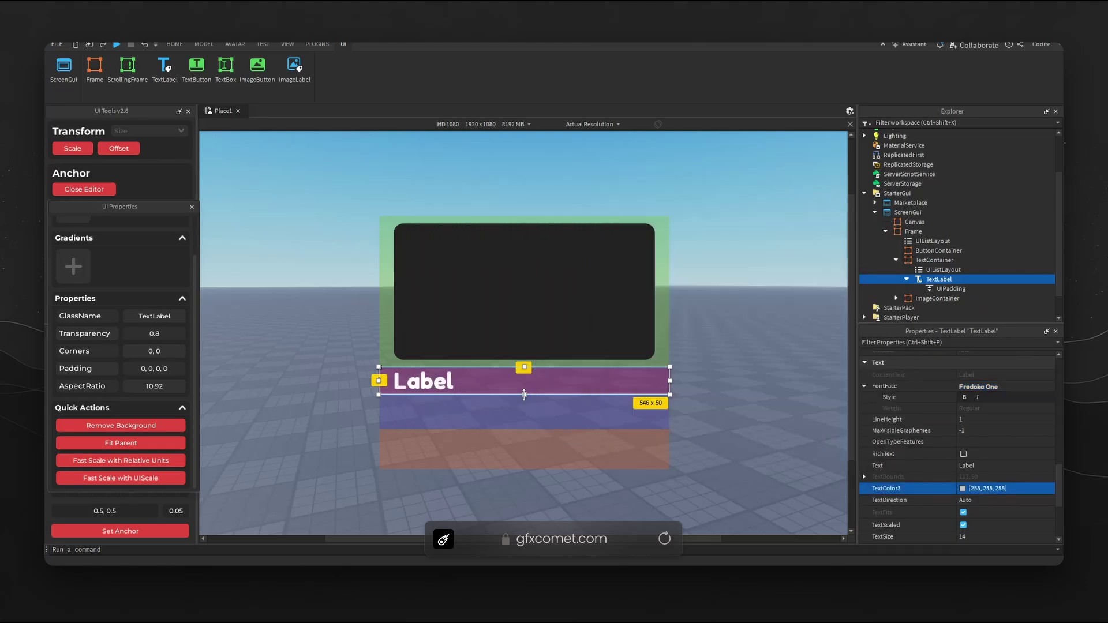
{"action": "mouse_move", "coordinate": [524, 395]}
{"action": "left_mouse_down"}
{"action": "mouse_move", "coordinate": [523, 386]}
{"action": "mouse_move", "coordinate": [532, 410]}
{"action": "mouse_move", "coordinate": [525, 395]}
{"action": "left_mouse_up"}
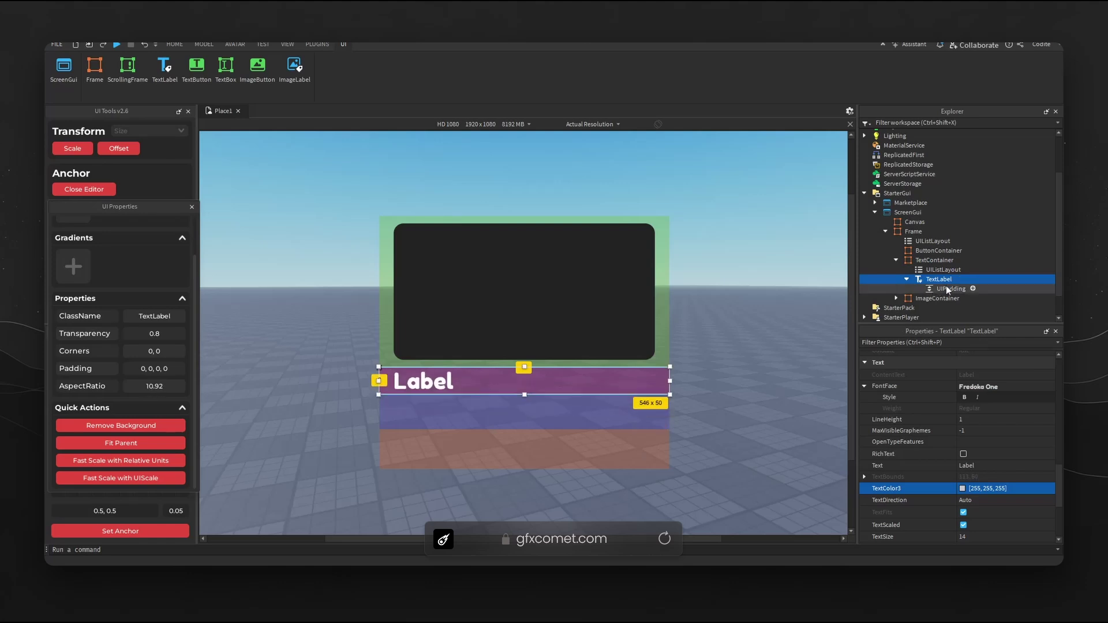
Step: Set the label's UIPadding top and bottom scale to 0.05 each
{"action": "left_click", "coordinate": [947, 288]}
{"action": "left_click", "coordinate": [864, 473]}
{"action": "left_click", "coordinate": [1011, 485]}
{"action": "type", "text": ".05"}
{"action": "key", "text": "Return"}
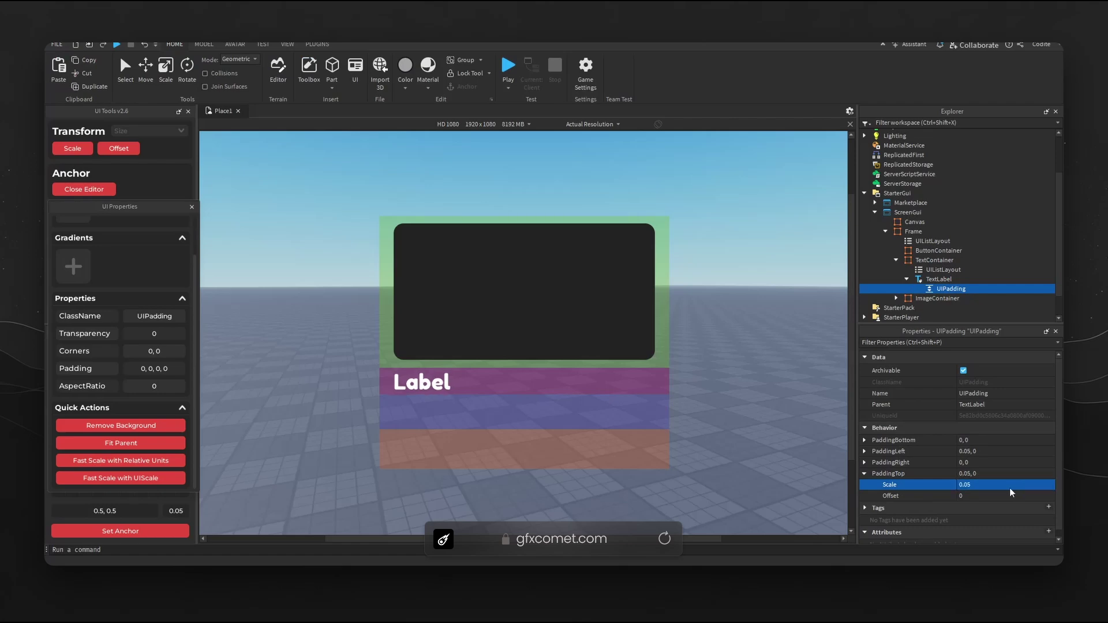
{"action": "left_click", "coordinate": [865, 474]}
{"action": "left_click", "coordinate": [865, 440]}
{"action": "left_click", "coordinate": [1000, 452]}
{"action": "type", "text": ".05"}
{"action": "key", "text": "Return"}
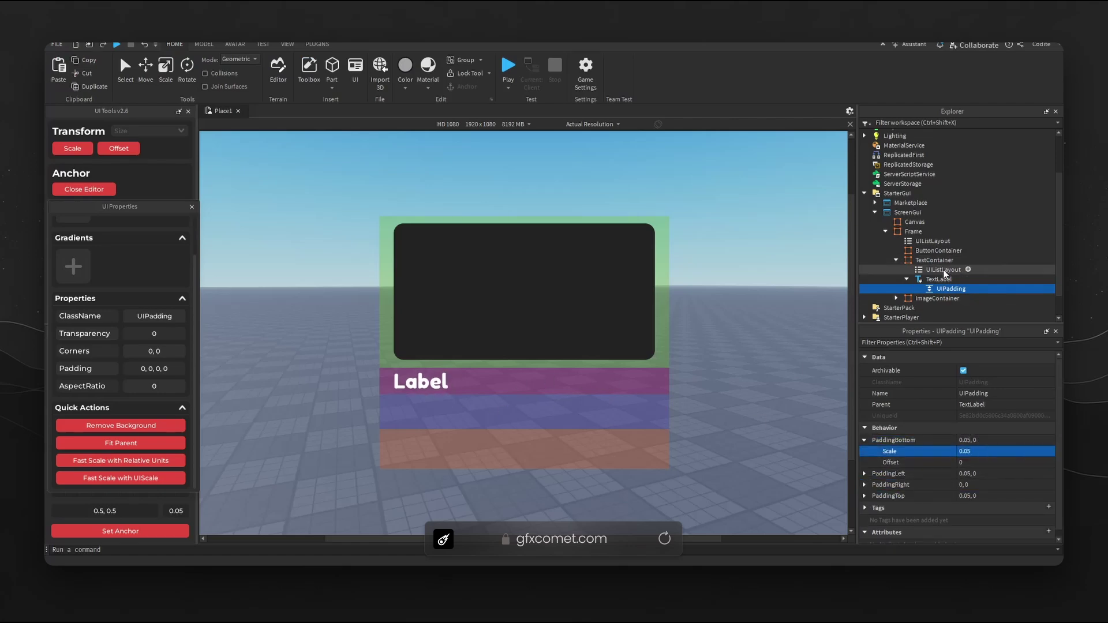
Step: Duplicate the TextLabel and change its text to 'This right here is a description'
{"action": "left_click", "coordinate": [909, 280]}
{"action": "key", "text": "ctrl+d"}
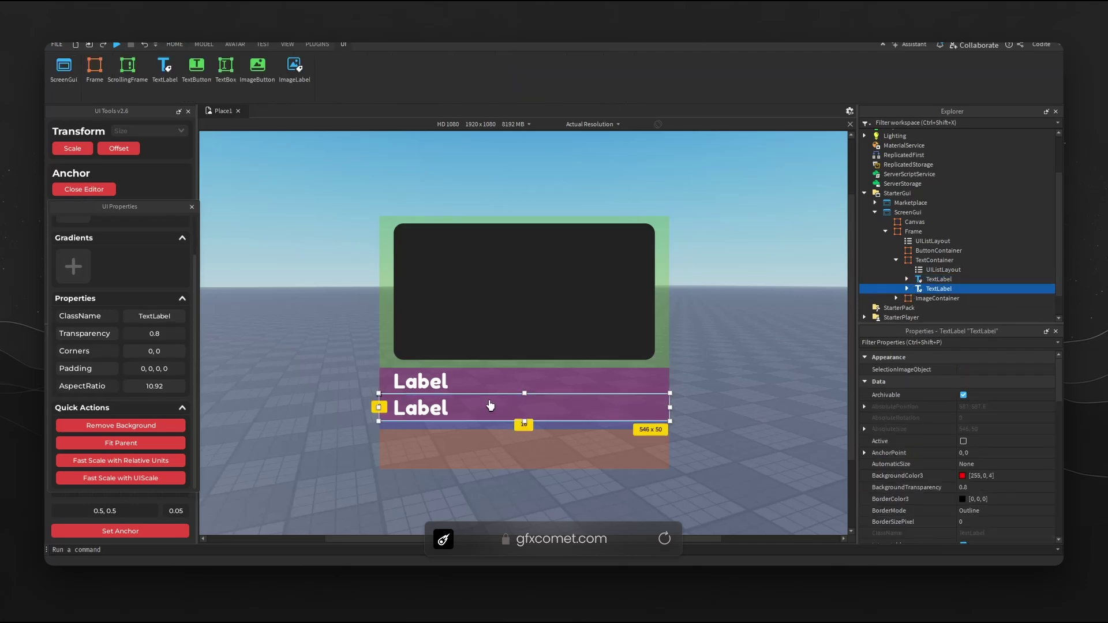
{"action": "double_click", "coordinate": [438, 408]}
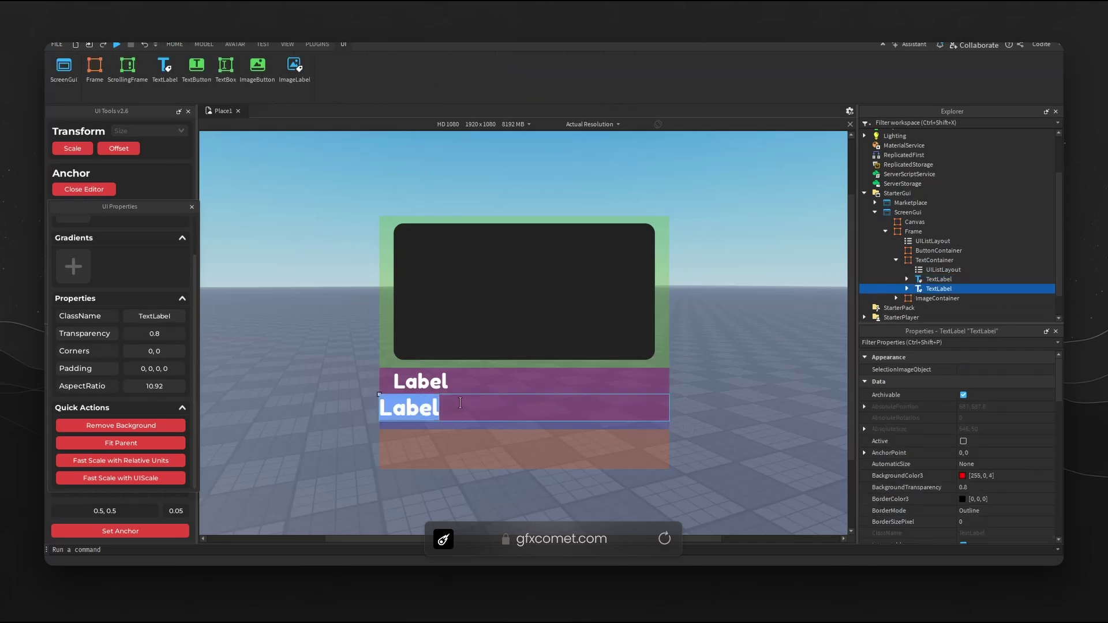
{"action": "type", "text": "This right her e"}
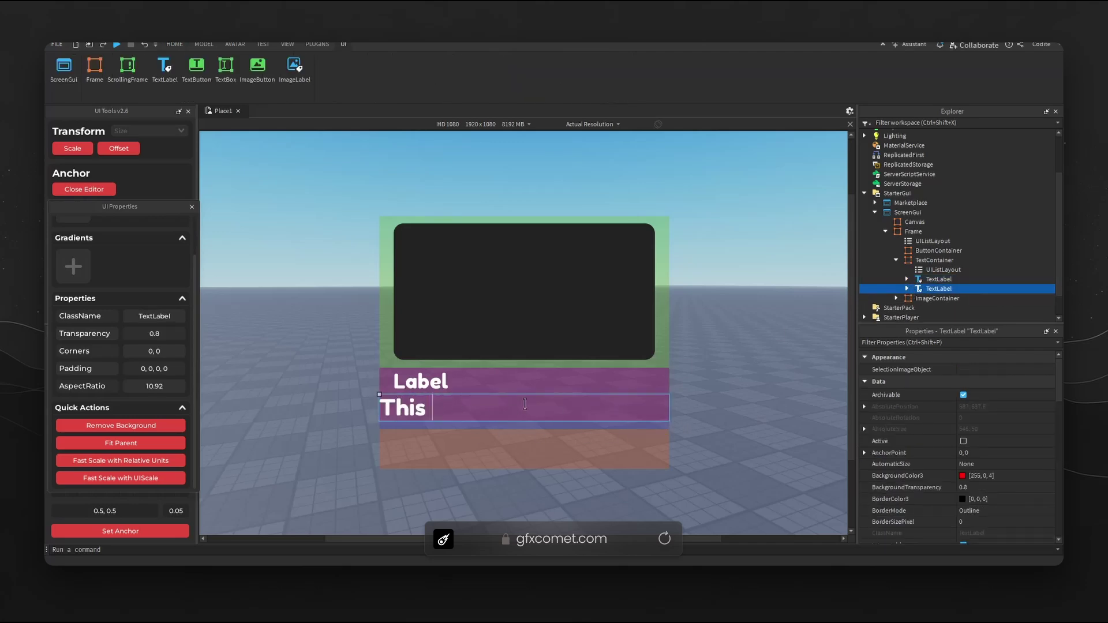
{"action": "key", "text": "BackSpace"}
{"action": "key", "text": "BackSpace"}
{"action": "type", "text": "e is a description"}
{"action": "key", "text": "Return"}
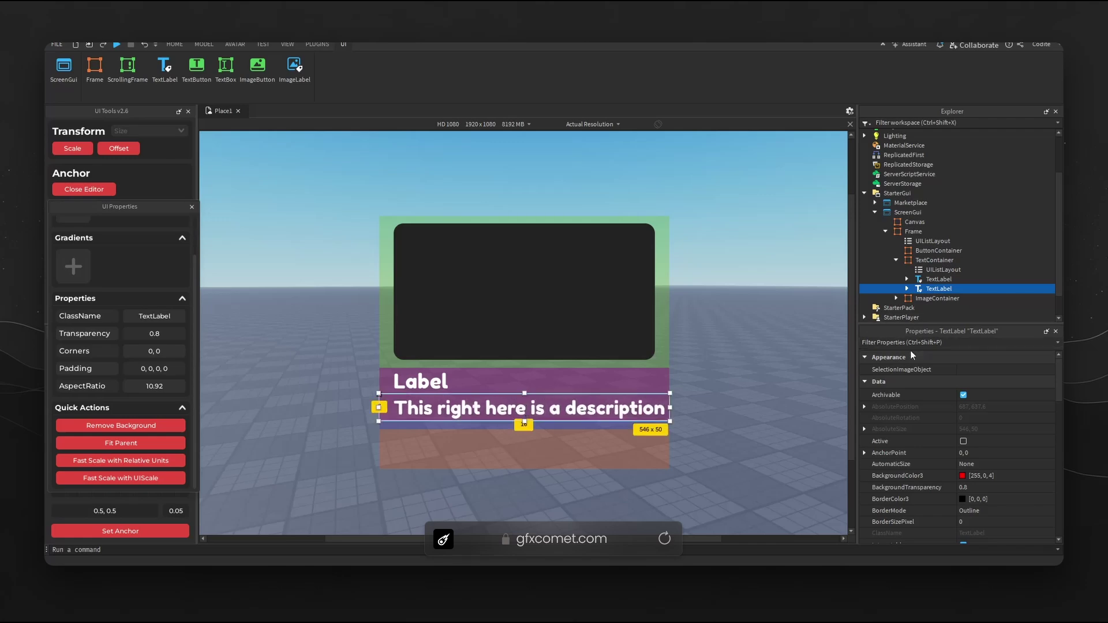
Step: Make the description text light grey (212, 212, 212), shorten it, and centre both labels' anchors
{"action": "scroll", "coordinate": [972, 460], "scroll_direction": "down", "scroll_amount": 10}
{"action": "left_click", "coordinate": [962, 422]}
{"action": "left_click_drag", "start_coordinate": [594, 190], "coordinate": [804, 217]}
{"action": "left_click", "coordinate": [874, 248]}
{"action": "left_click", "coordinate": [841, 423]}
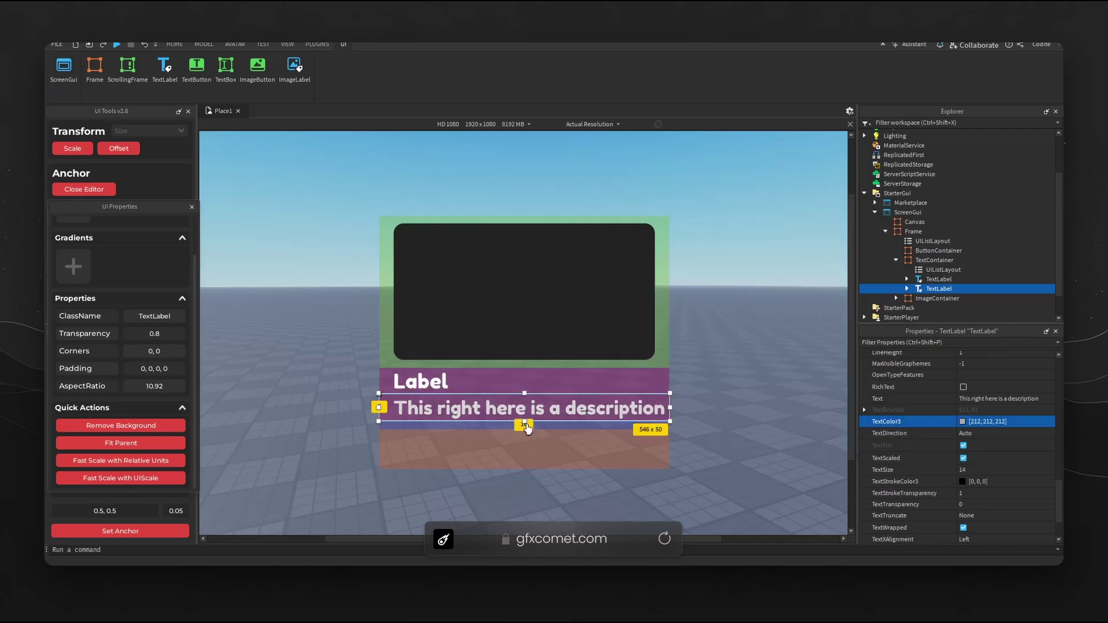
{"action": "left_click_drag", "start_coordinate": [526, 428], "coordinate": [528, 412]}
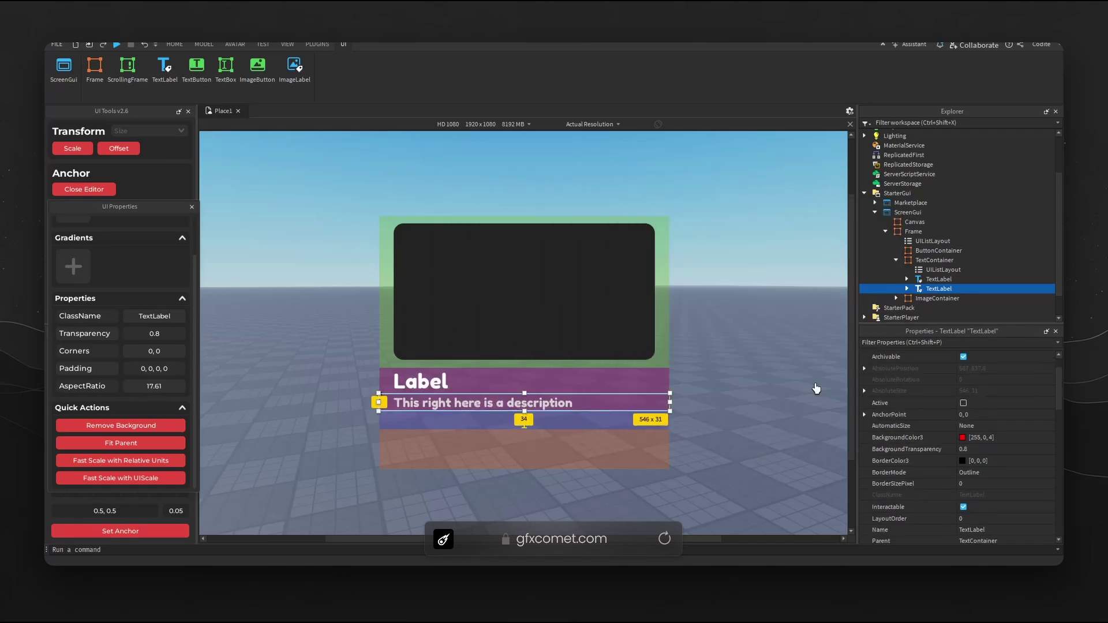
{"action": "left_click", "coordinate": [939, 279], "text": "ctrl"}
{"action": "left_click", "coordinate": [135, 531]}
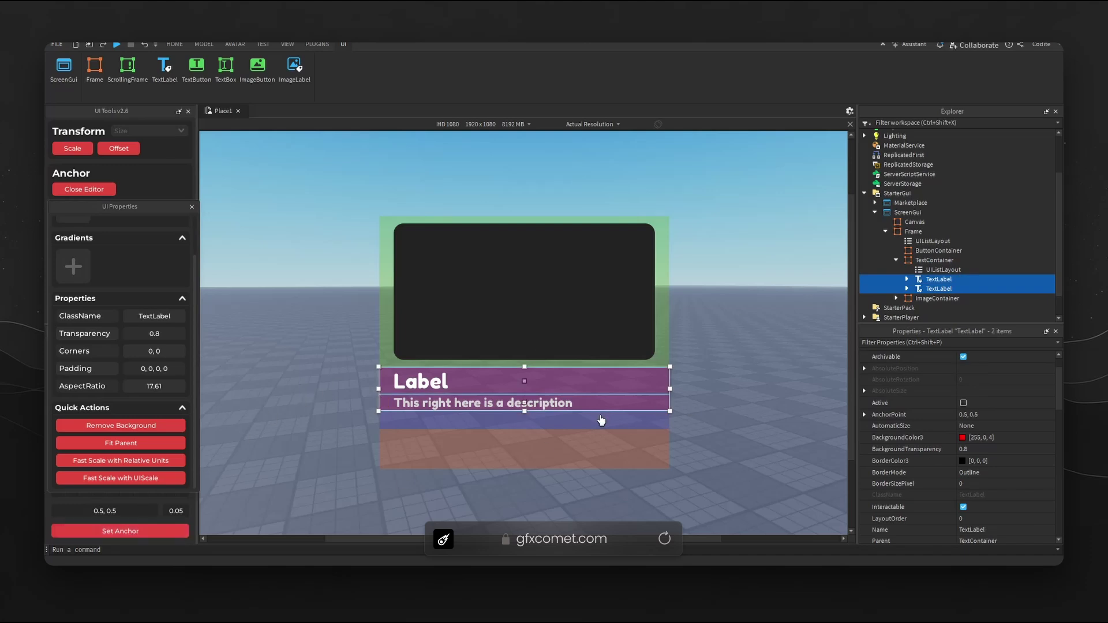
{"action": "left_click", "coordinate": [814, 393]}
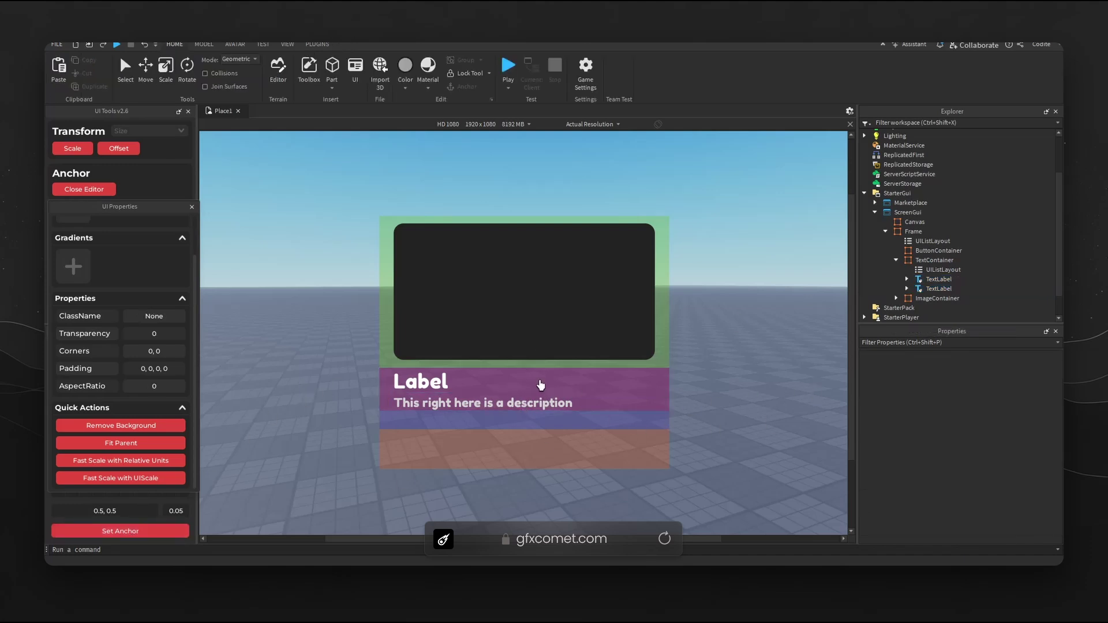
{"action": "left_click", "coordinate": [943, 270]}
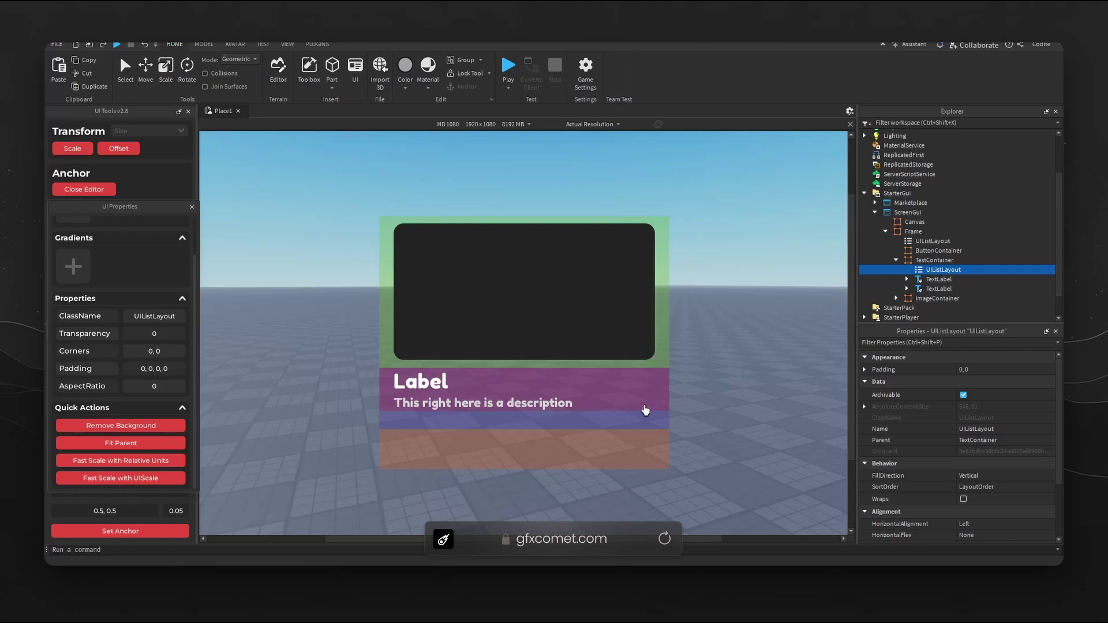
{"action": "left_click", "coordinate": [557, 441]}
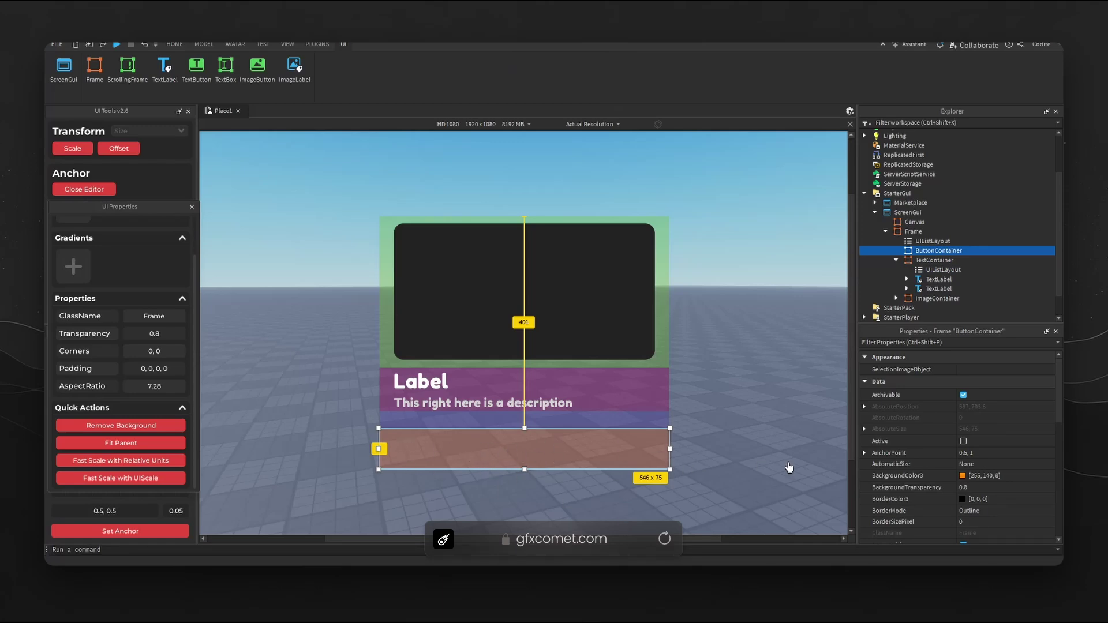
Step: Move the UIListLayout, UIPadding and Frame into ButtonContainer, discarding an extra white frame
{"action": "left_click", "coordinate": [968, 251]}
{"action": "type", "text": "frame"}
{"action": "left_click", "coordinate": [927, 276]}
{"action": "left_click", "coordinate": [120, 531]}
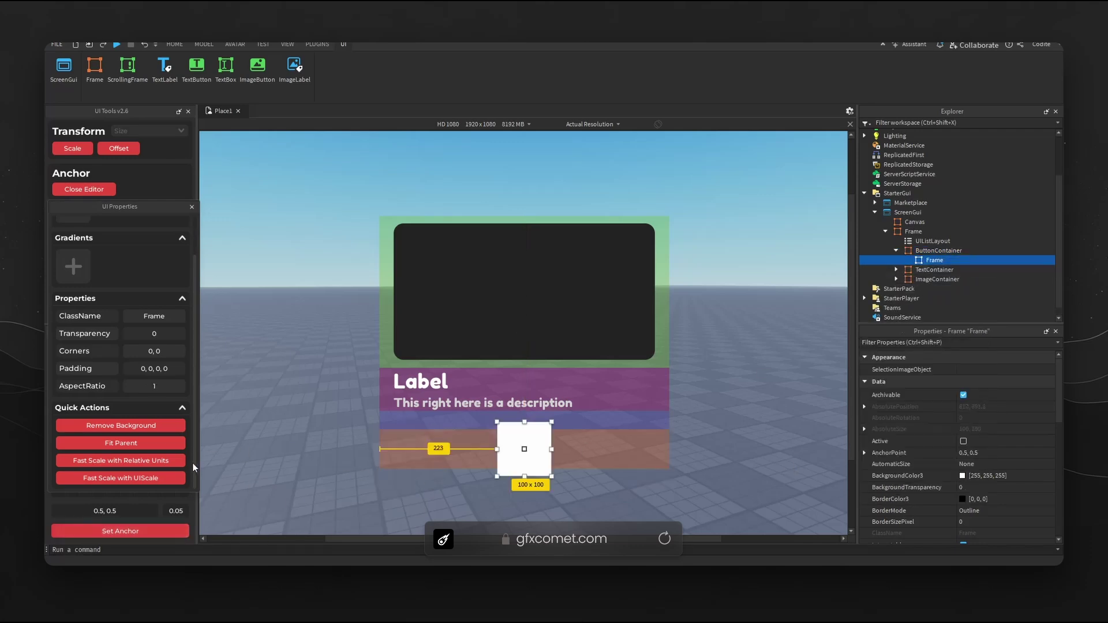
{"action": "key", "text": "Delete"}
{"action": "left_click", "coordinate": [611, 275]}
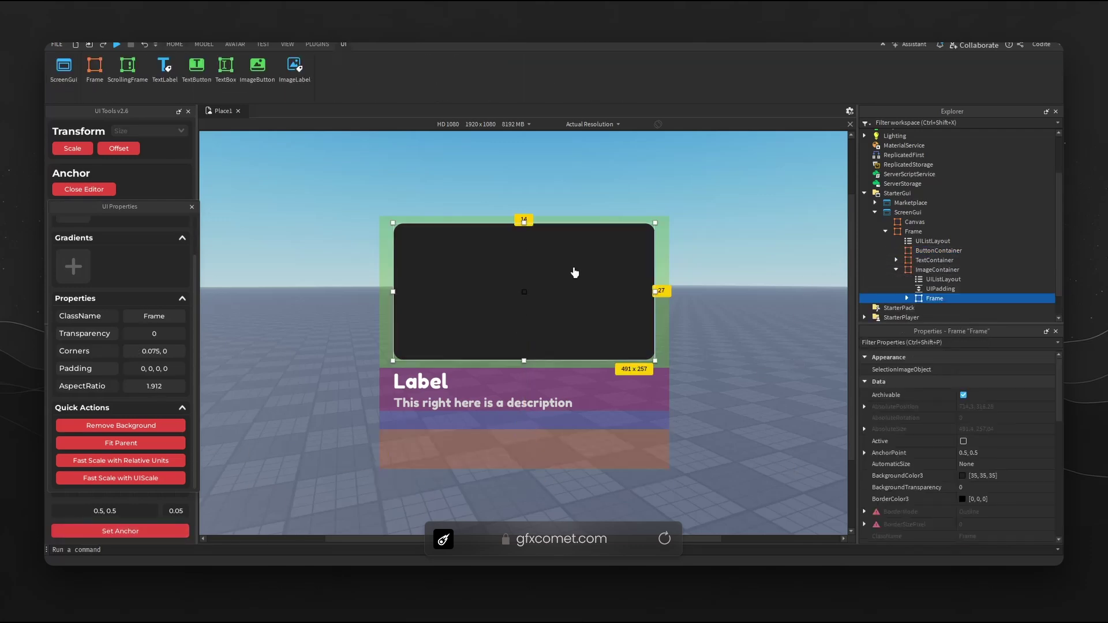
{"action": "left_click", "coordinate": [940, 279], "text": "shift"}
{"action": "left_click_drag", "start_coordinate": [940, 282], "coordinate": [928, 251]}
Step: Set the moved UIPadding's top and bottom scale to 0
{"action": "left_click", "coordinate": [940, 260]}
{"action": "key", "text": "Down"}
{"action": "key", "text": "Down"}
{"action": "key", "text": "Up"}
{"action": "left_click", "coordinate": [865, 473]}
{"action": "left_click", "coordinate": [995, 480]}
{"action": "type", "text": "0"}
{"action": "left_click", "coordinate": [864, 440]}
{"action": "left_click", "coordinate": [1012, 455]}
{"action": "type", "text": "0"}
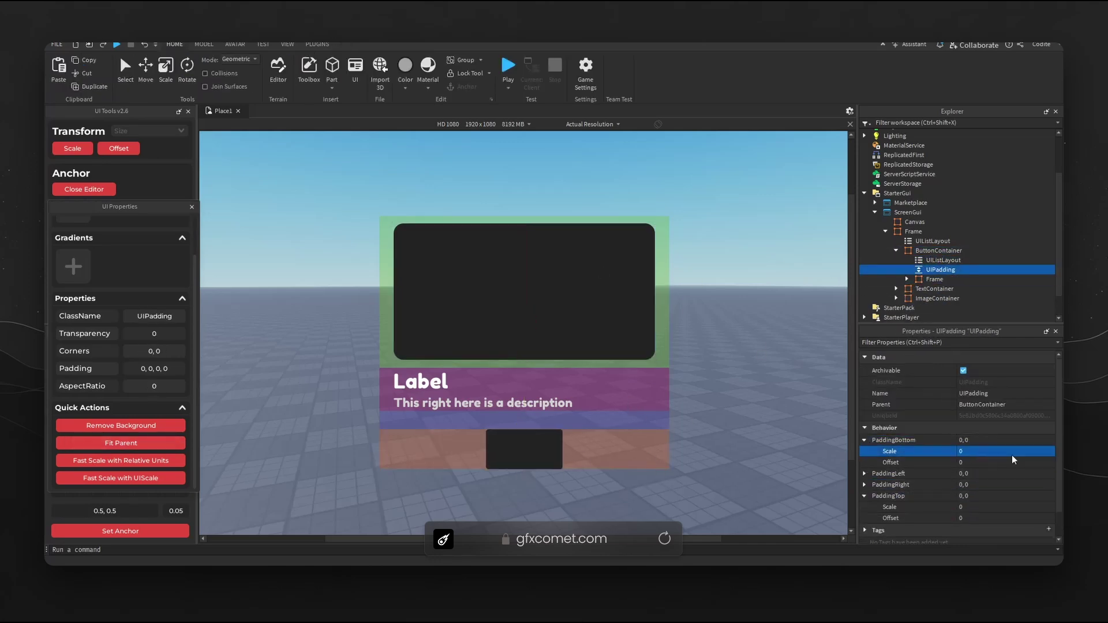
{"action": "left_click", "coordinate": [907, 279]}
Step: Rename the moved Frame to 'Button'
{"action": "left_click", "coordinate": [949, 289]}
{"action": "left_click", "coordinate": [932, 279]}
{"action": "key", "text": "Left"}
{"action": "key", "text": "F2"}
{"action": "type", "text": "Button"}
{"action": "key", "text": "Return"}
Step: Colour the Button bright green (159, 255, 107) and set its corner radius to 0.2
{"action": "left_click", "coordinate": [962, 475]}
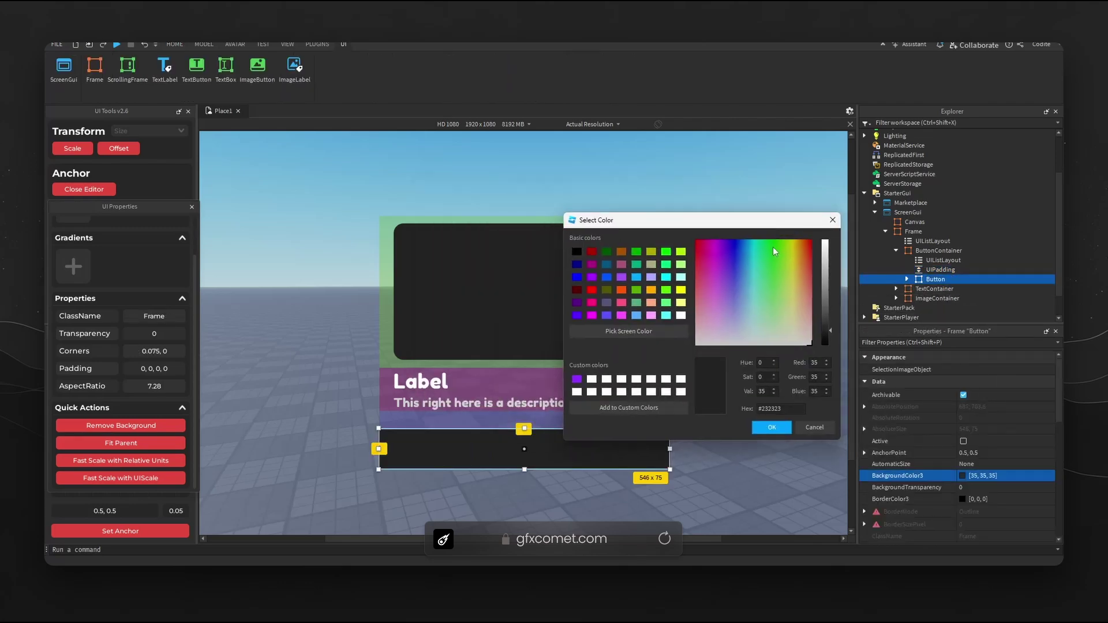
{"action": "left_click", "coordinate": [775, 245]}
{"action": "left_click_drag", "start_coordinate": [826, 257], "coordinate": [775, 278]}
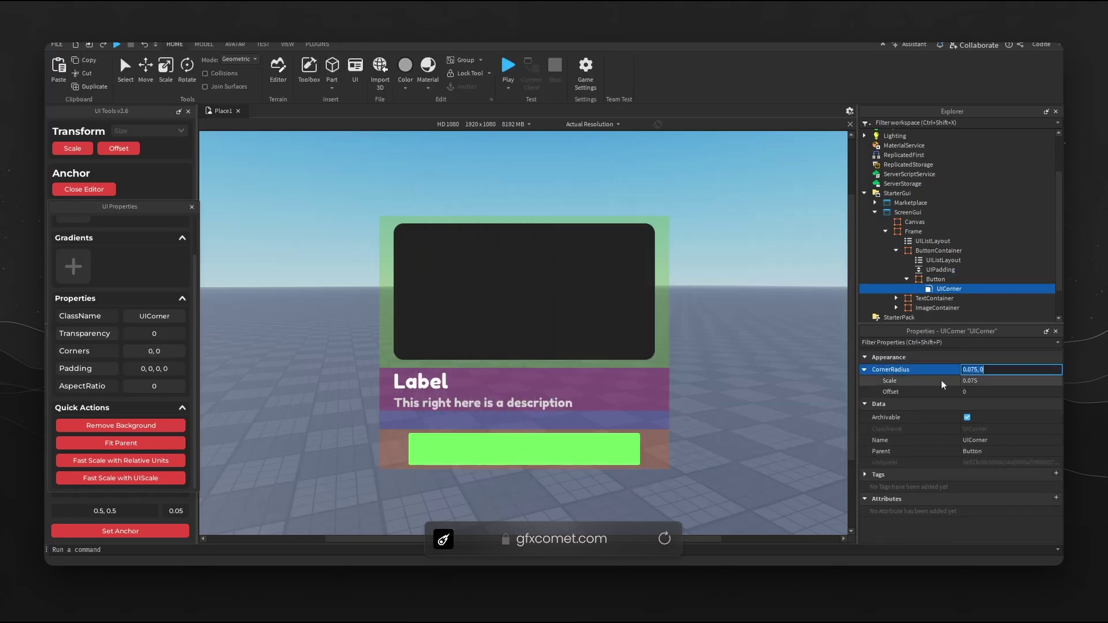
{"action": "left_click", "coordinate": [988, 381]}
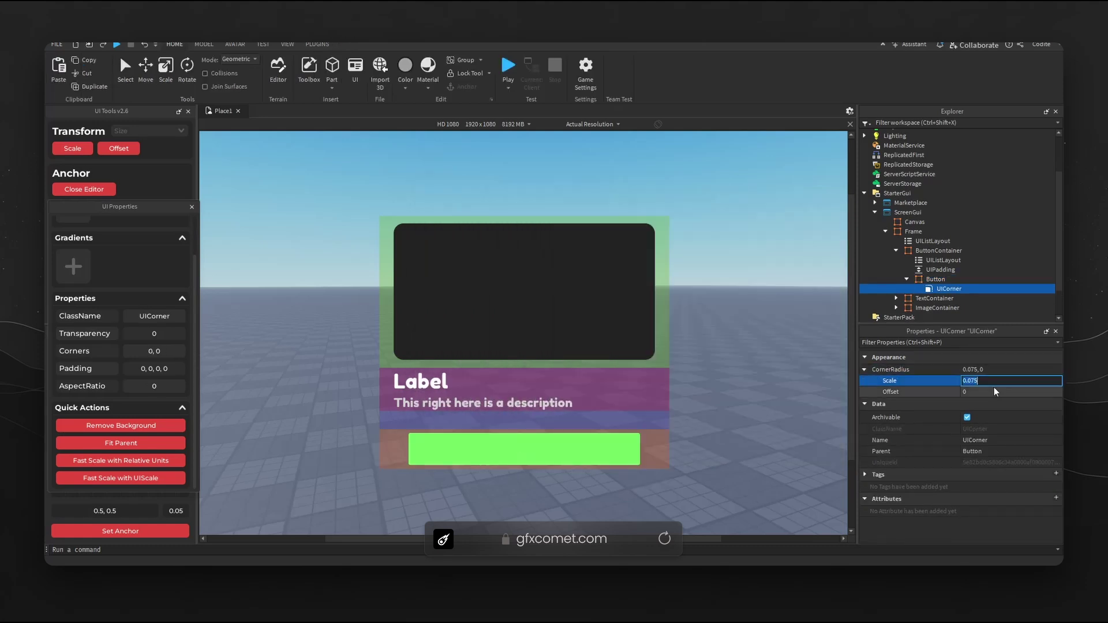
{"action": "key", "text": "BackSpace"}
{"action": "key", "text": "BackSpace"}
{"action": "key", "text": "BackSpace"}
{"action": "key", "text": "BackSpace"}
{"action": "key", "text": "BackSpace"}
{"action": "type", "text": "0.2"}
{"action": "key", "text": "Return"}
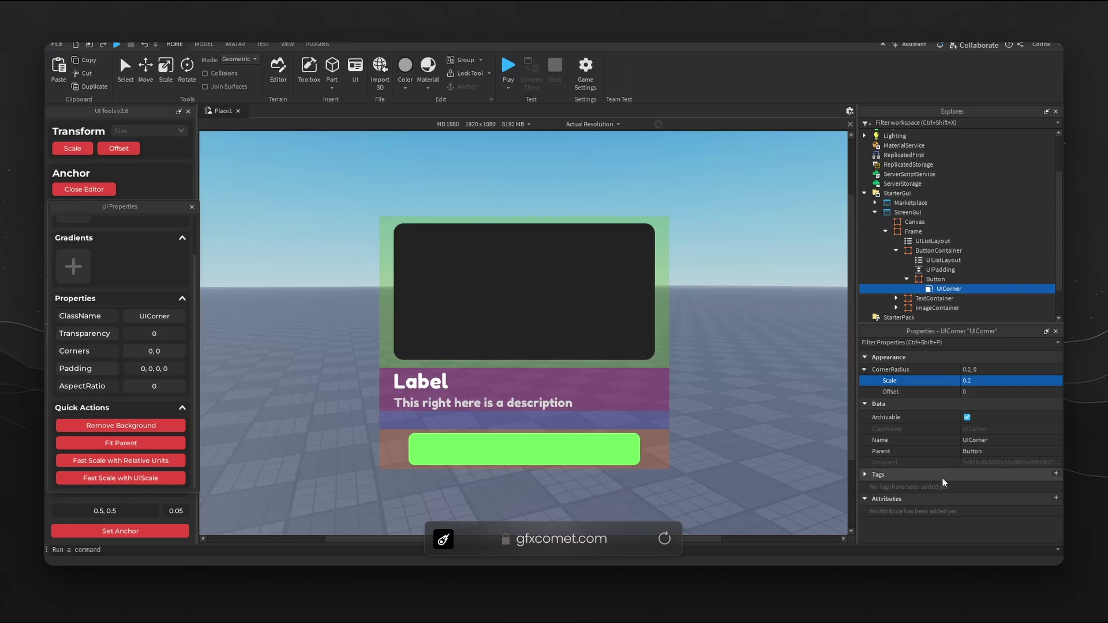
{"action": "left_click", "coordinate": [643, 376]}
{"action": "scroll", "coordinate": [941, 282], "scroll_direction": "down", "scroll_amount": 2}
{"action": "left_click", "coordinate": [943, 281]}
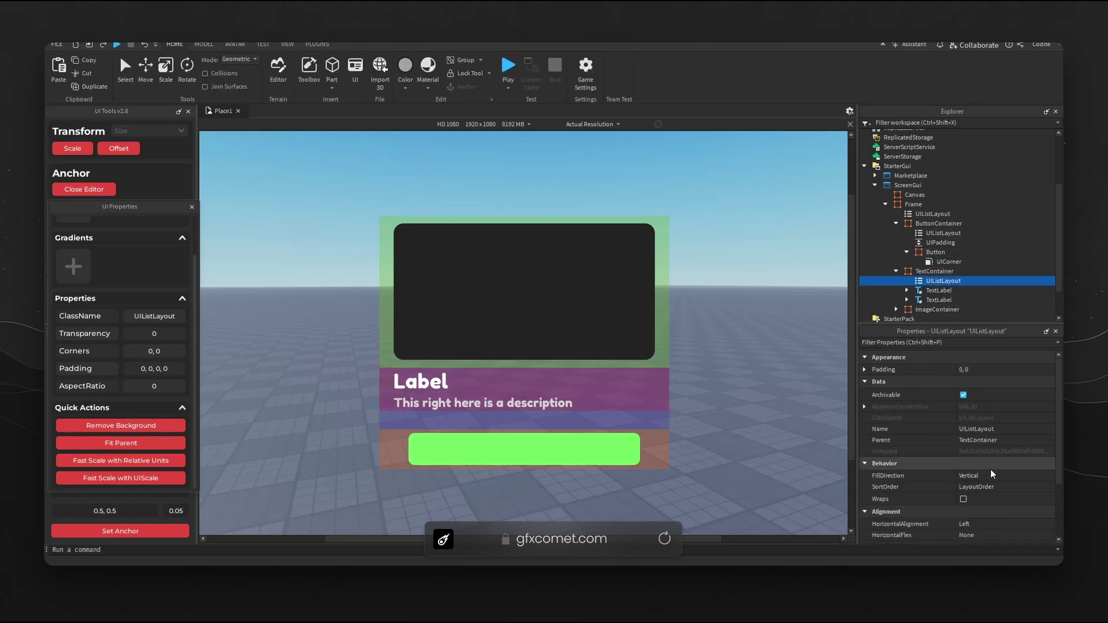
{"action": "scroll", "coordinate": [986, 473], "scroll_direction": "down", "scroll_amount": 3}
{"action": "left_click", "coordinate": [994, 476]}
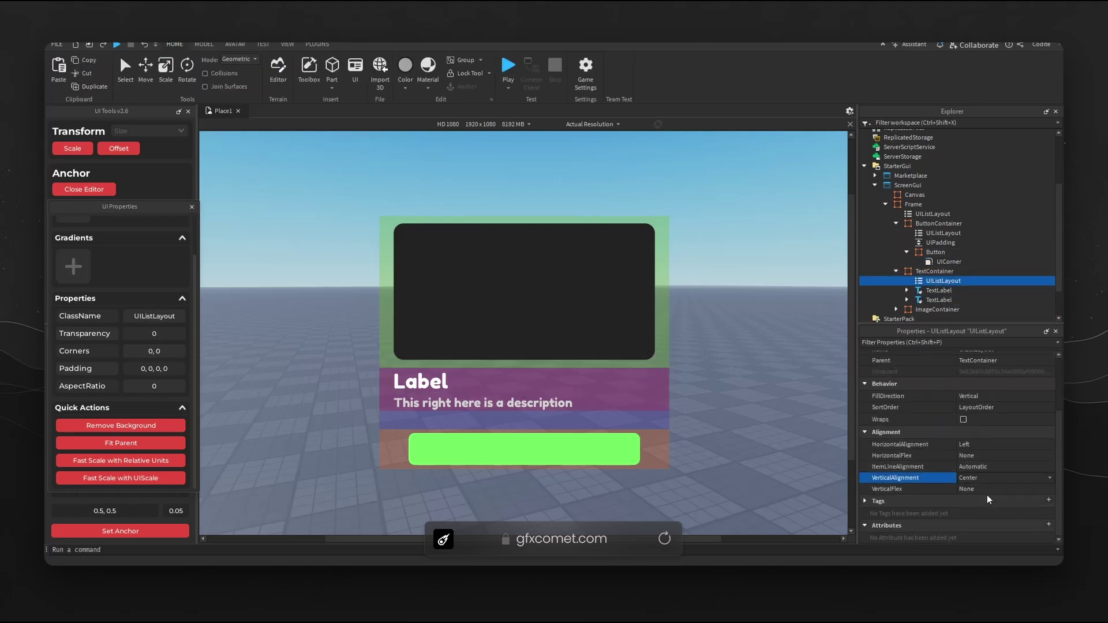
{"action": "left_click", "coordinate": [987, 495]}
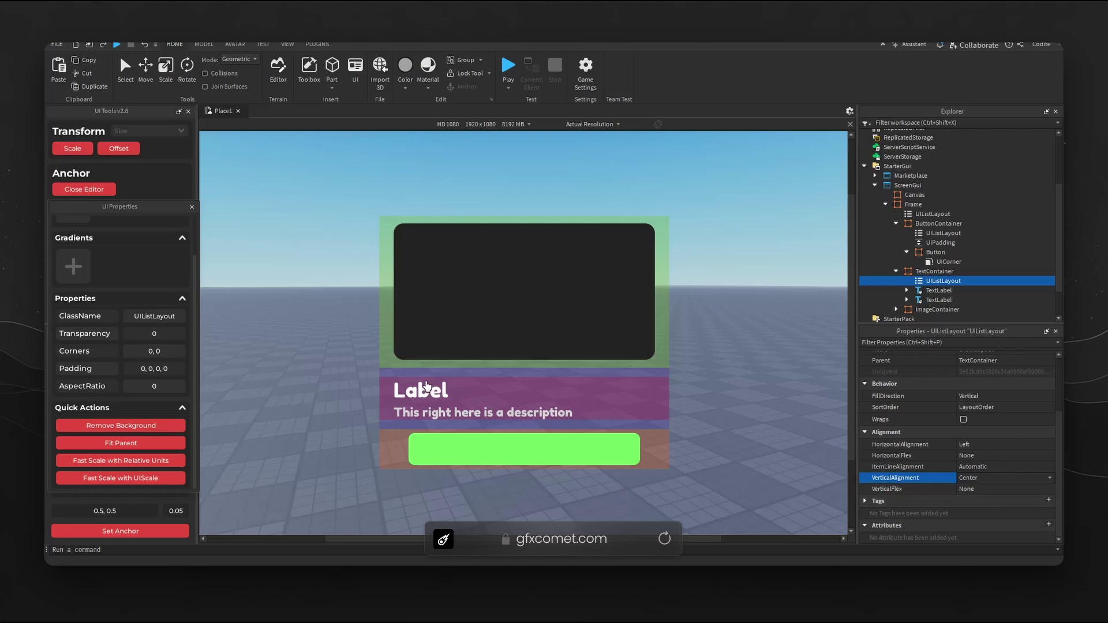
{"action": "left_click", "coordinate": [994, 478]}
{"action": "left_click", "coordinate": [1005, 505]}
{"action": "left_click", "coordinate": [431, 425]}
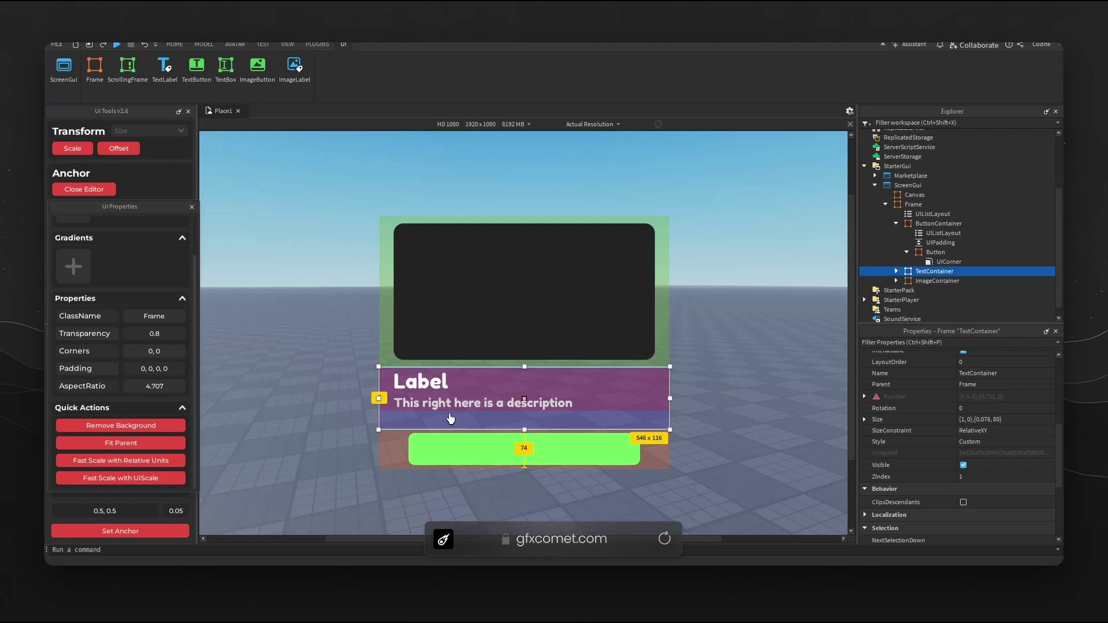
{"action": "left_click", "coordinate": [906, 252]}
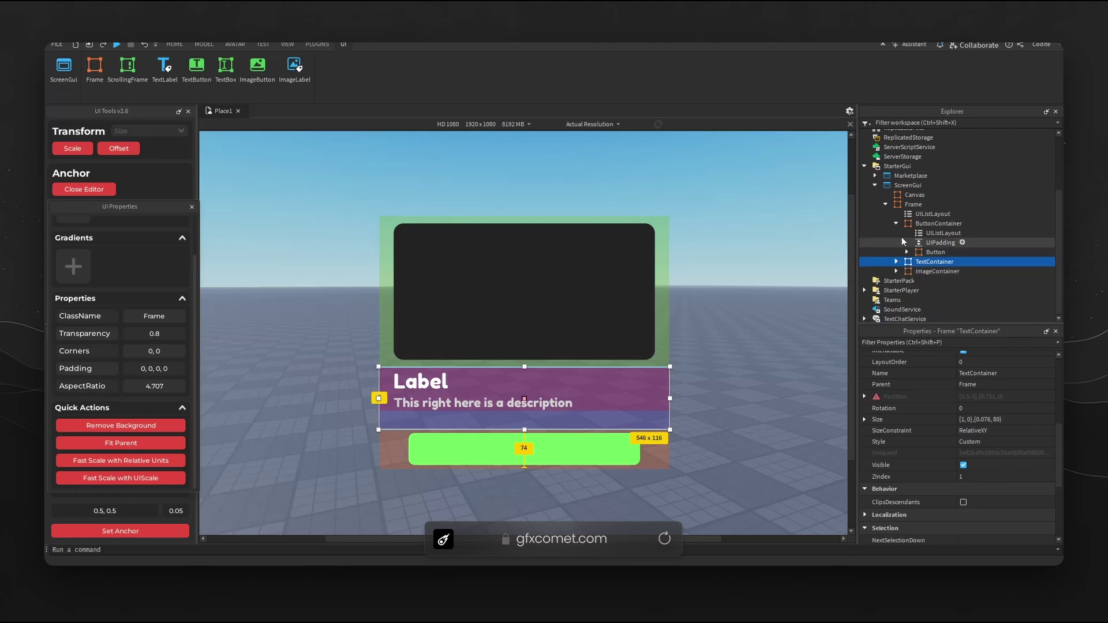
{"action": "left_click", "coordinate": [896, 223]}
{"action": "left_click", "coordinate": [933, 241]}
{"action": "left_click", "coordinate": [918, 233]}
{"action": "left_click", "coordinate": [924, 241]}
{"action": "left_click", "coordinate": [917, 233]}
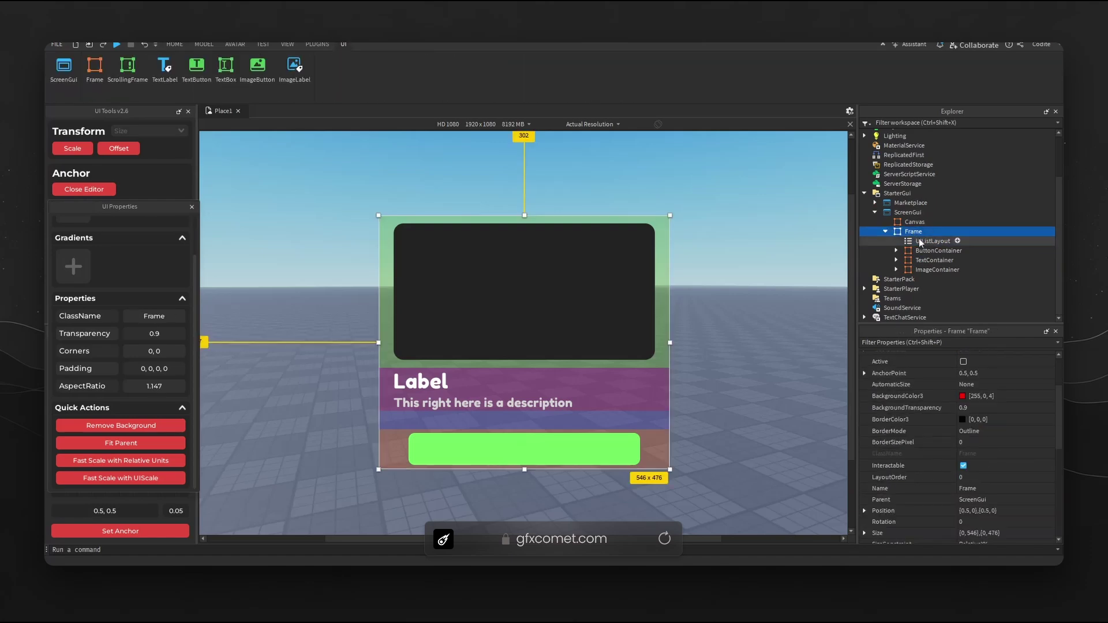
{"action": "left_click", "coordinate": [924, 241]}
{"action": "left_click", "coordinate": [918, 260]}
{"action": "left_click_drag", "start_coordinate": [525, 367], "coordinate": [557, 372]}
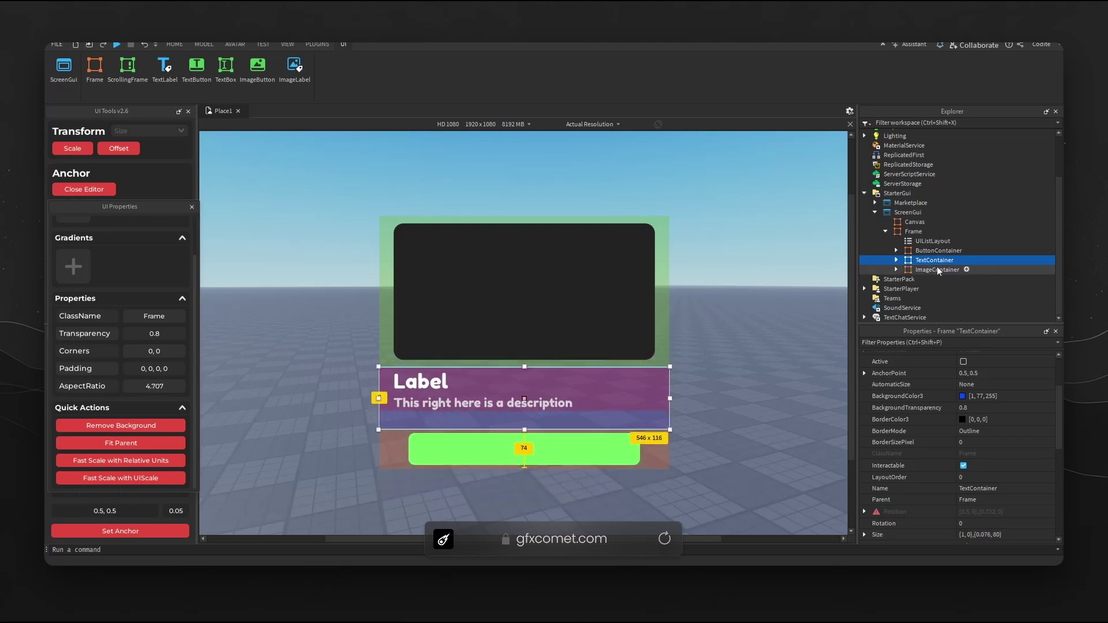
Step: Set the card's UIListLayout VerticalFlex to SpaceBetween
{"action": "left_click", "coordinate": [931, 241]}
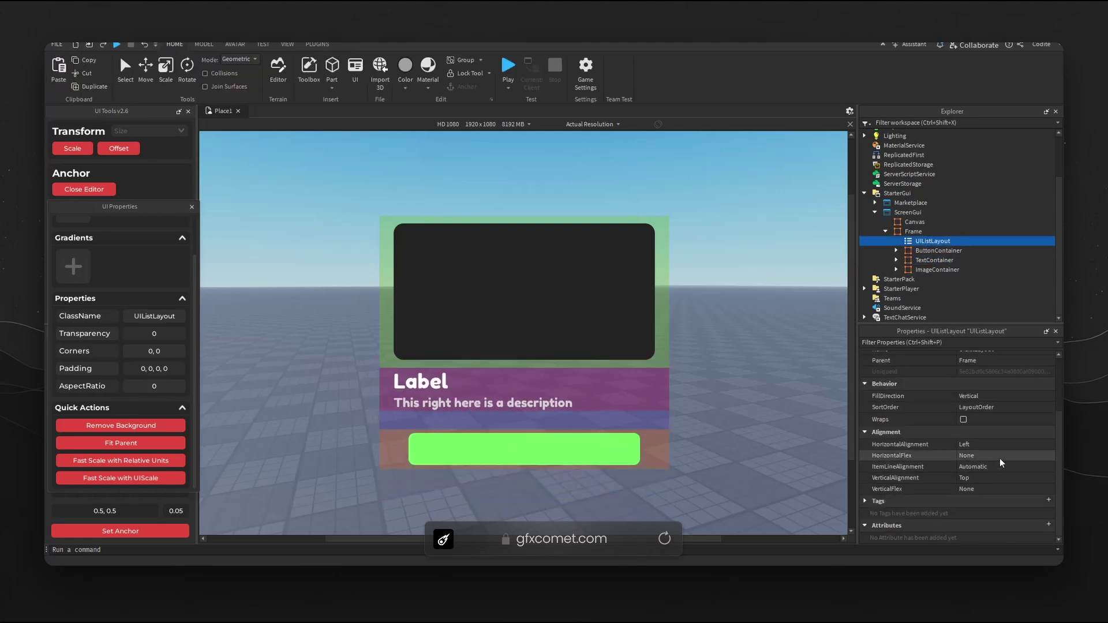
{"action": "left_click", "coordinate": [988, 490]}
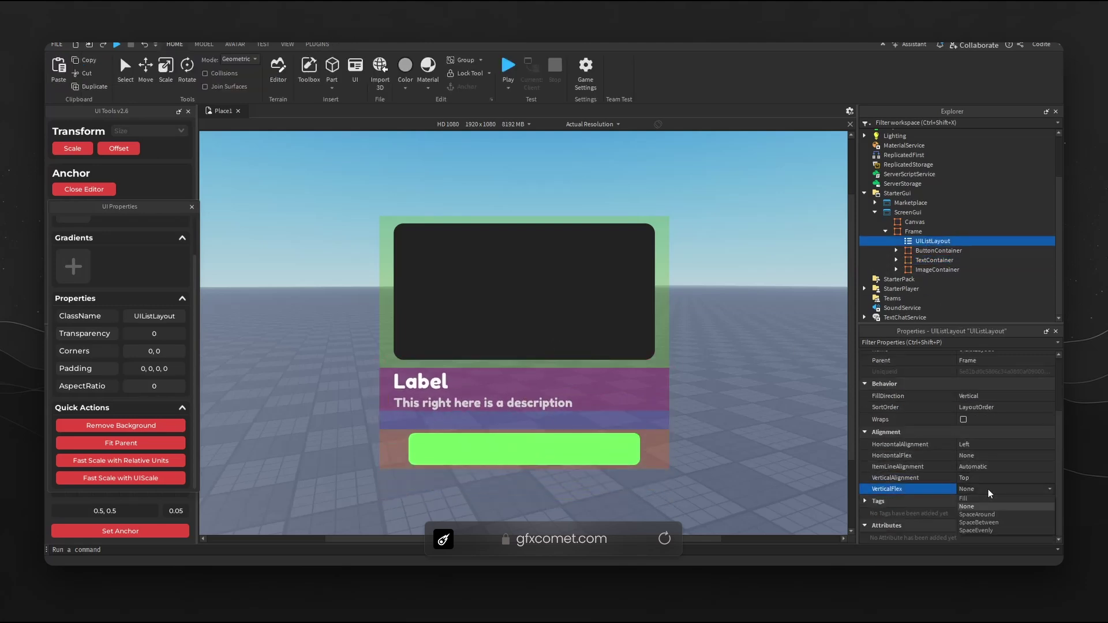
{"action": "left_click", "coordinate": [996, 522]}
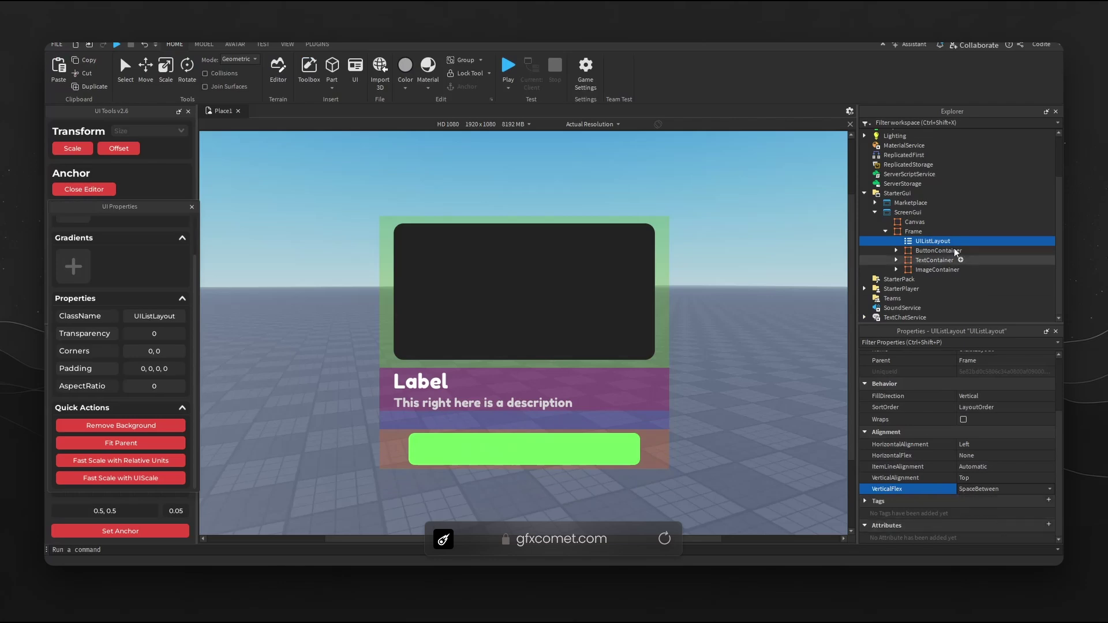
Step: Centre TextContainer's list layout vertically and resize the container to about 546 x 123
{"action": "left_click", "coordinate": [935, 260]}
{"action": "left_click_drag", "start_coordinate": [560, 430], "coordinate": [567, 462]}
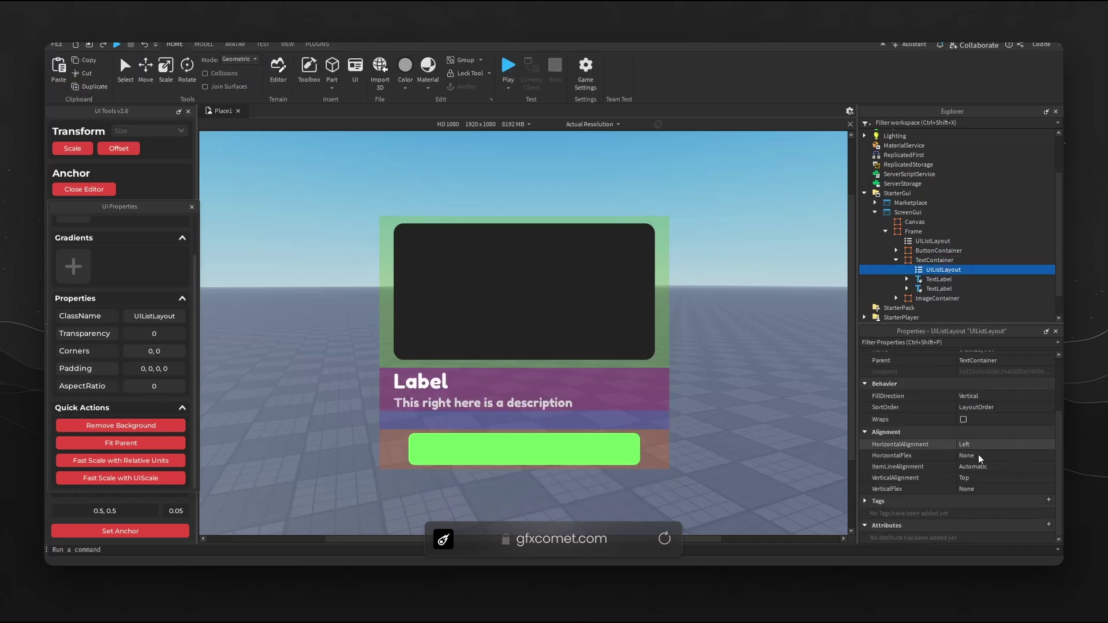
{"action": "left_click", "coordinate": [981, 478]}
{"action": "left_click", "coordinate": [984, 500]}
{"action": "left_click", "coordinate": [623, 374]}
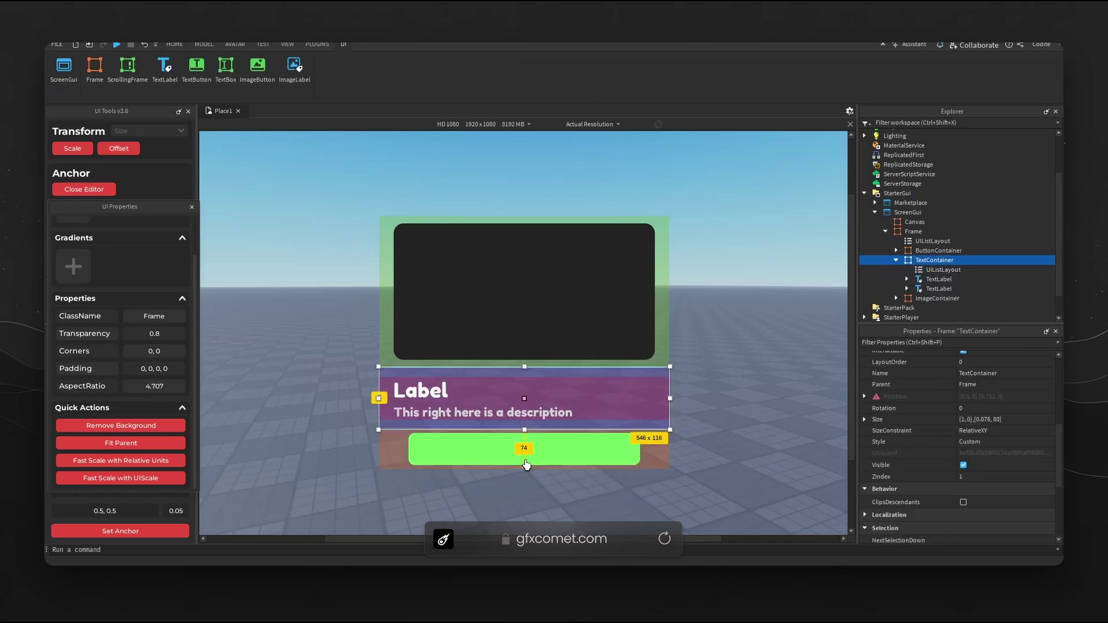
{"action": "left_click_drag", "start_coordinate": [525, 430], "coordinate": [557, 417]}
Step: Set the button container's UIPadding left scale to 0.05
{"action": "left_click", "coordinate": [949, 289]}
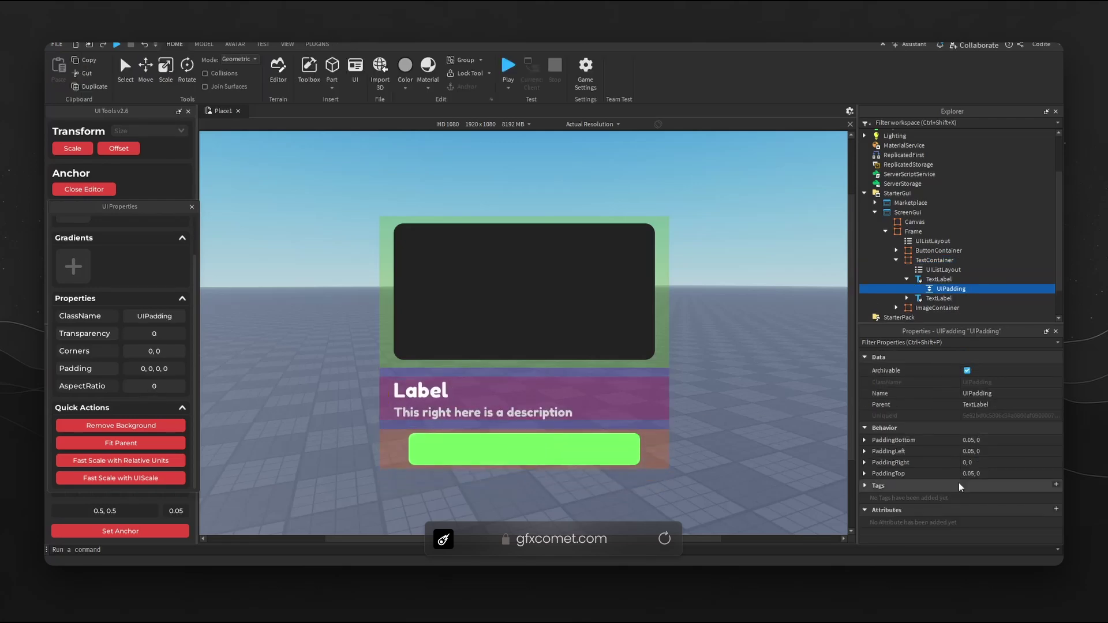
{"action": "left_click", "coordinate": [658, 456]}
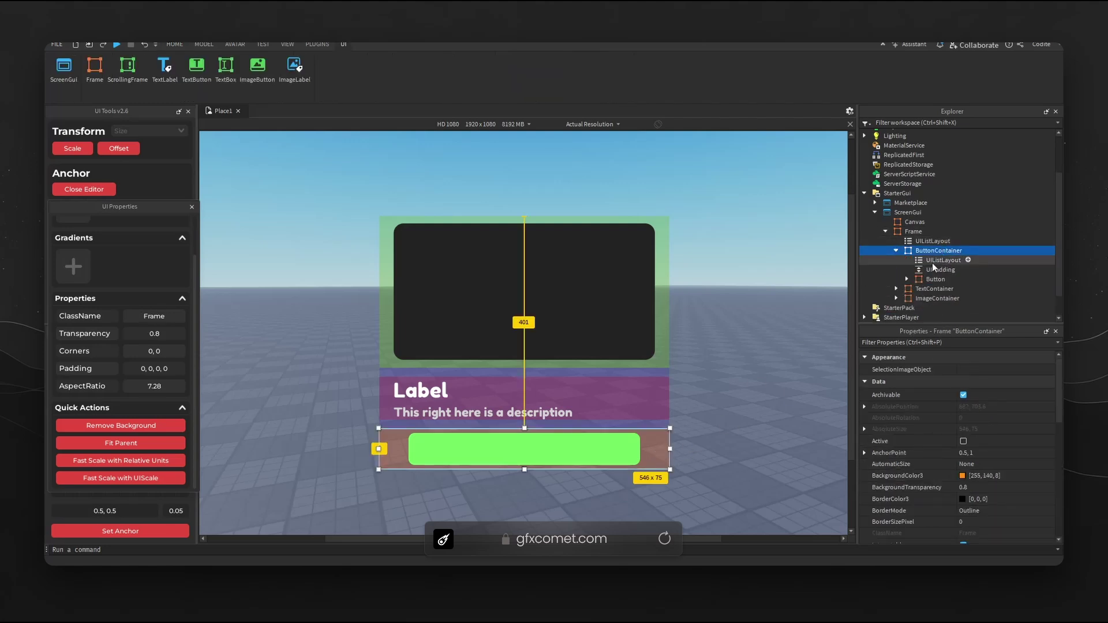
{"action": "left_click", "coordinate": [933, 261]}
{"action": "left_click", "coordinate": [938, 270]}
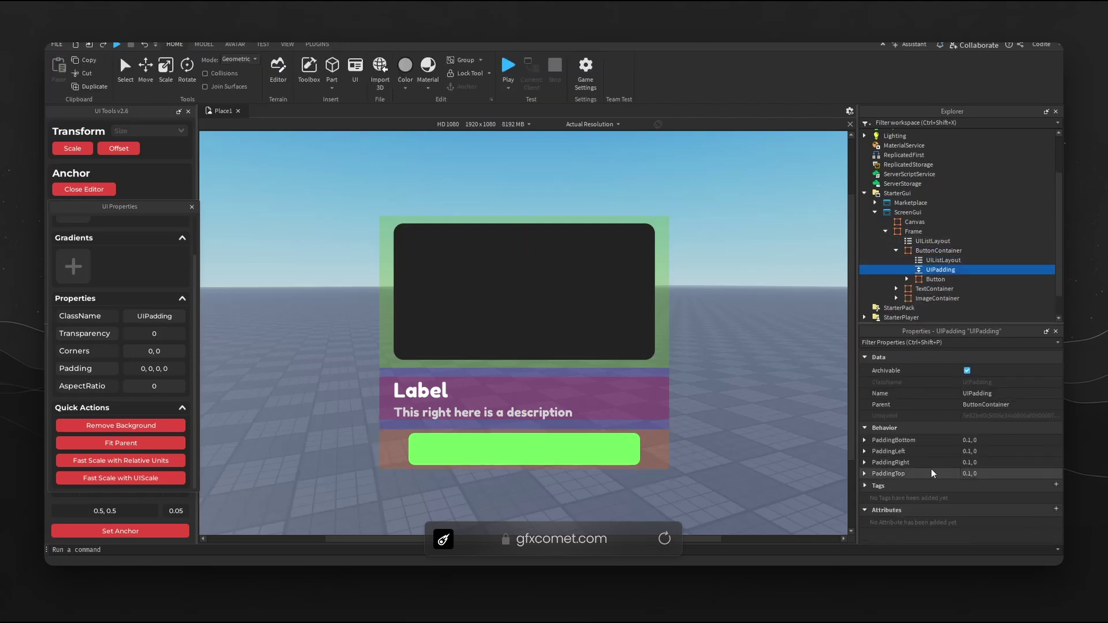
{"action": "left_click", "coordinate": [865, 451]}
{"action": "left_click", "coordinate": [993, 462]}
{"action": "type", "text": "0.05"}
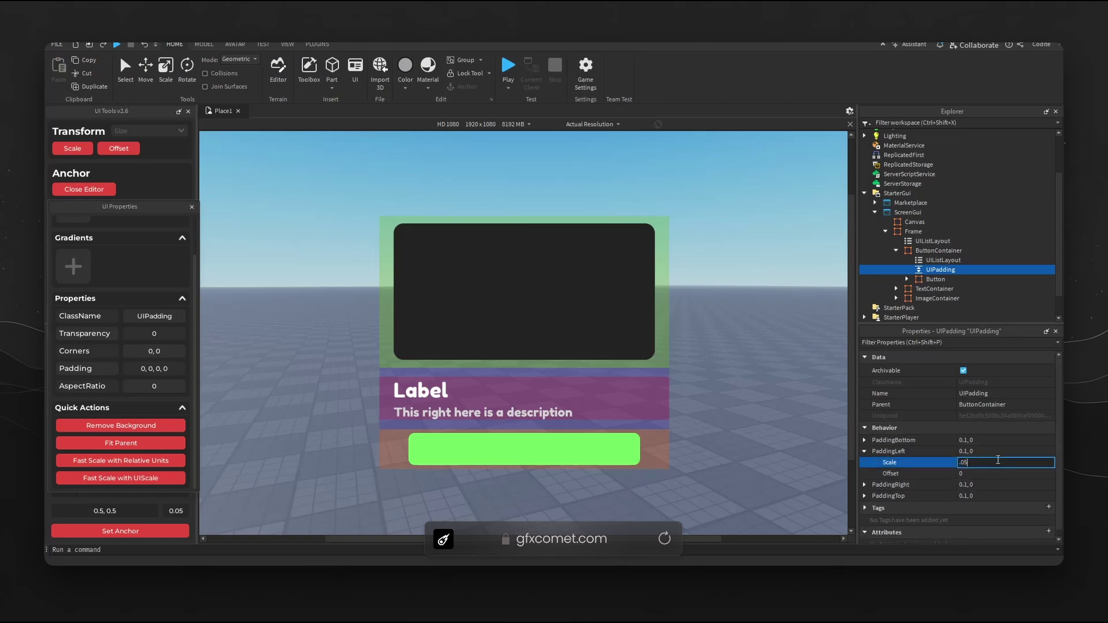
{"action": "key", "text": "Return"}
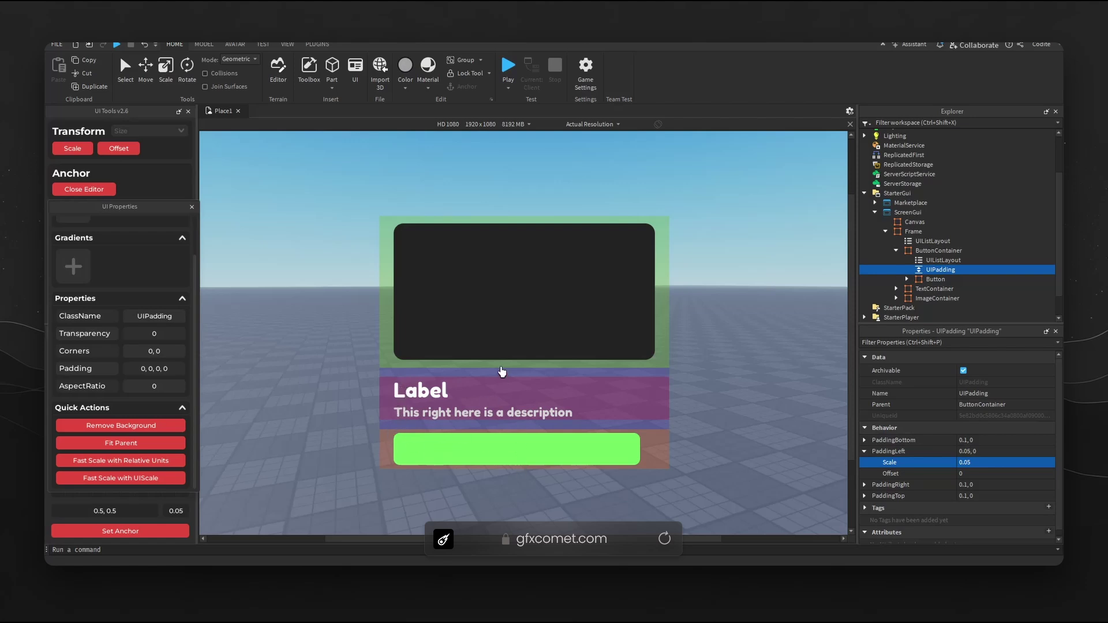
Step: Add a UIPadding to the card Frame
{"action": "left_click", "coordinate": [897, 251]}
{"action": "left_click", "coordinate": [913, 234]}
{"action": "left_click", "coordinate": [929, 231]}
{"action": "type", "text": "UIPadding"}
{"action": "key", "text": "Return"}
Step: Set the card padding's PaddingLeft and PaddingRight scale to 0.05 each
{"action": "left_click", "coordinate": [889, 451]}
{"action": "left_click", "coordinate": [864, 452]}
{"action": "left_click", "coordinate": [1000, 463]}
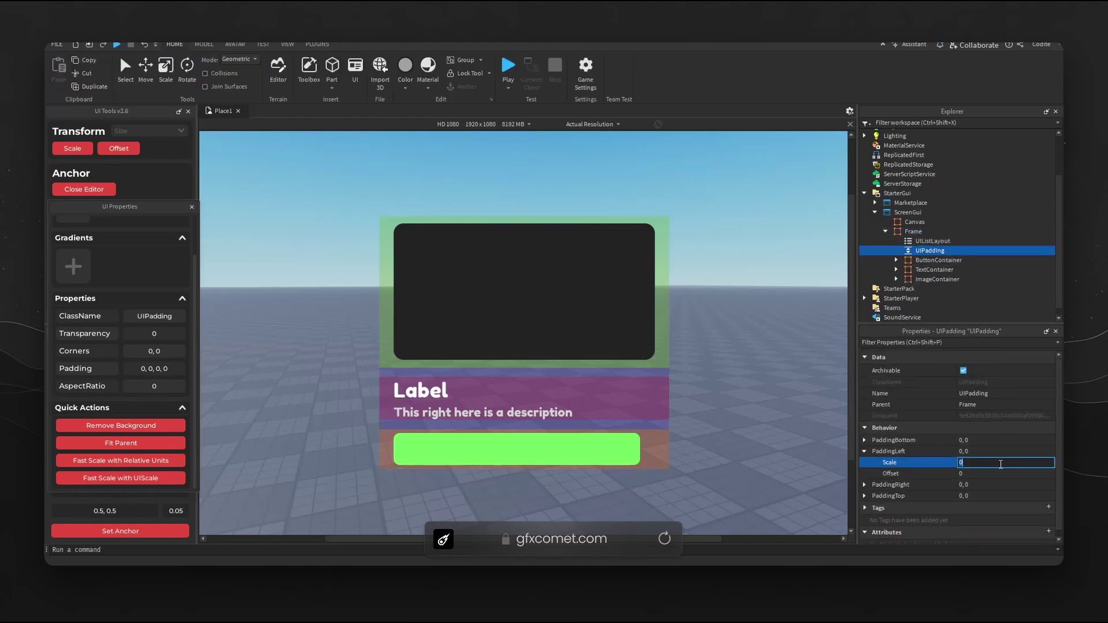
{"action": "type", "text": "0.1"}
{"action": "key", "text": "Return"}
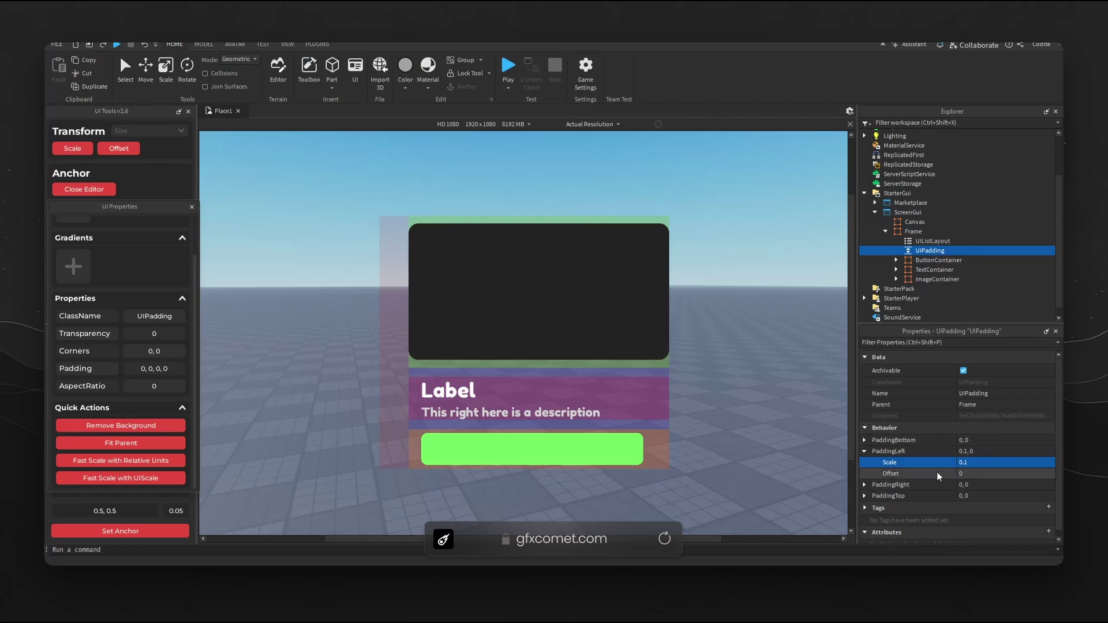
{"action": "left_click", "coordinate": [1008, 464]}
{"action": "type", "text": "0.05"}
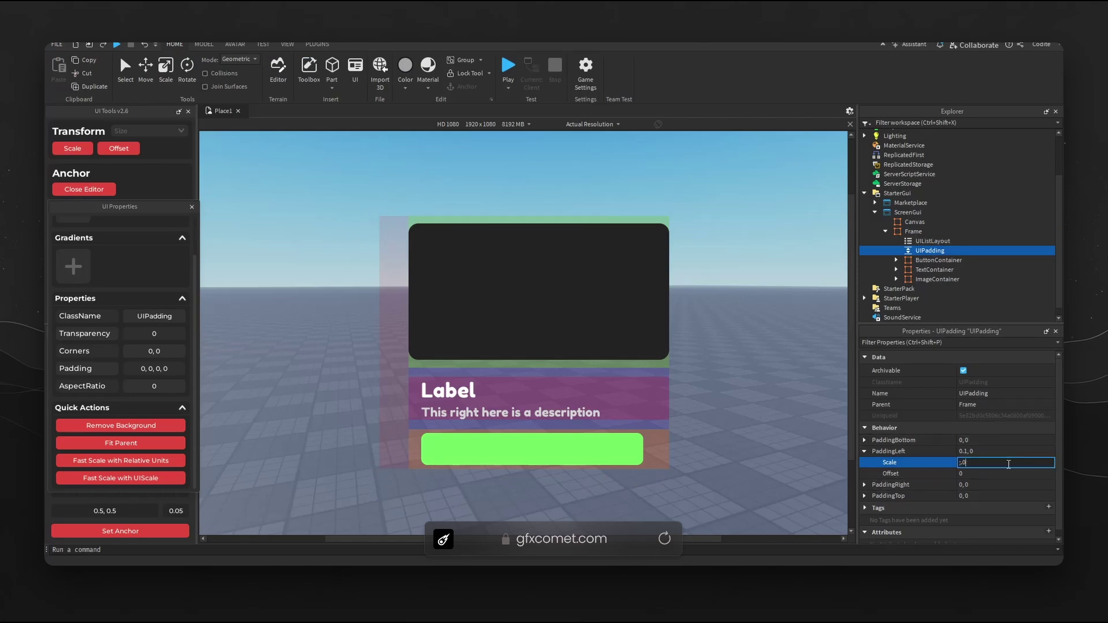
{"action": "key", "text": "Return"}
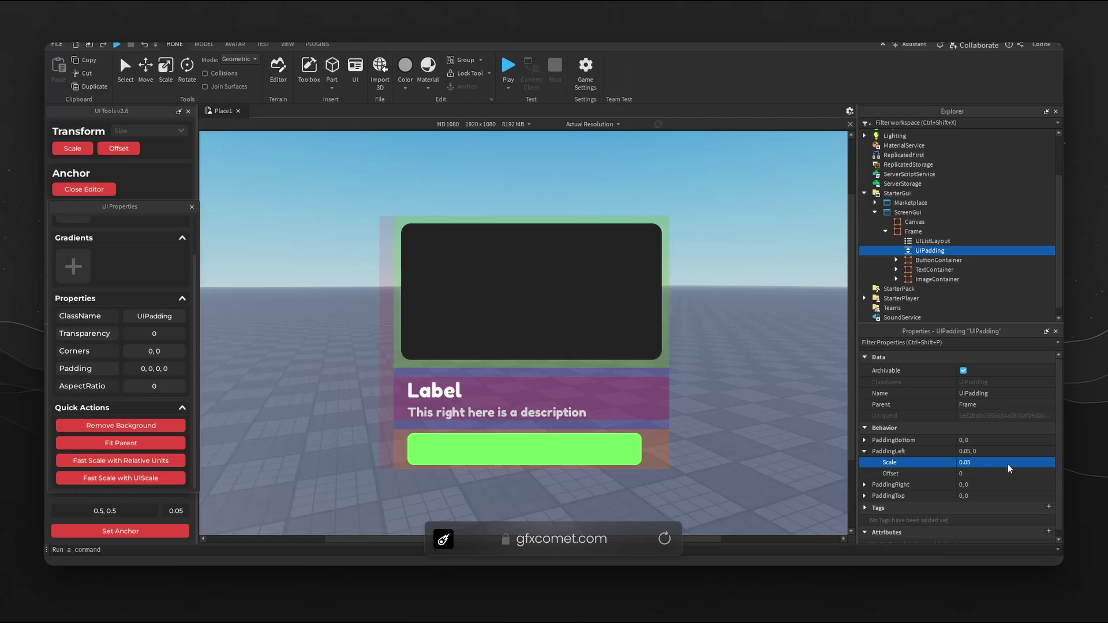
{"action": "left_click", "coordinate": [865, 485]}
{"action": "left_click", "coordinate": [993, 496]}
{"action": "type", "text": "0.05"}
{"action": "key", "text": "Return"}
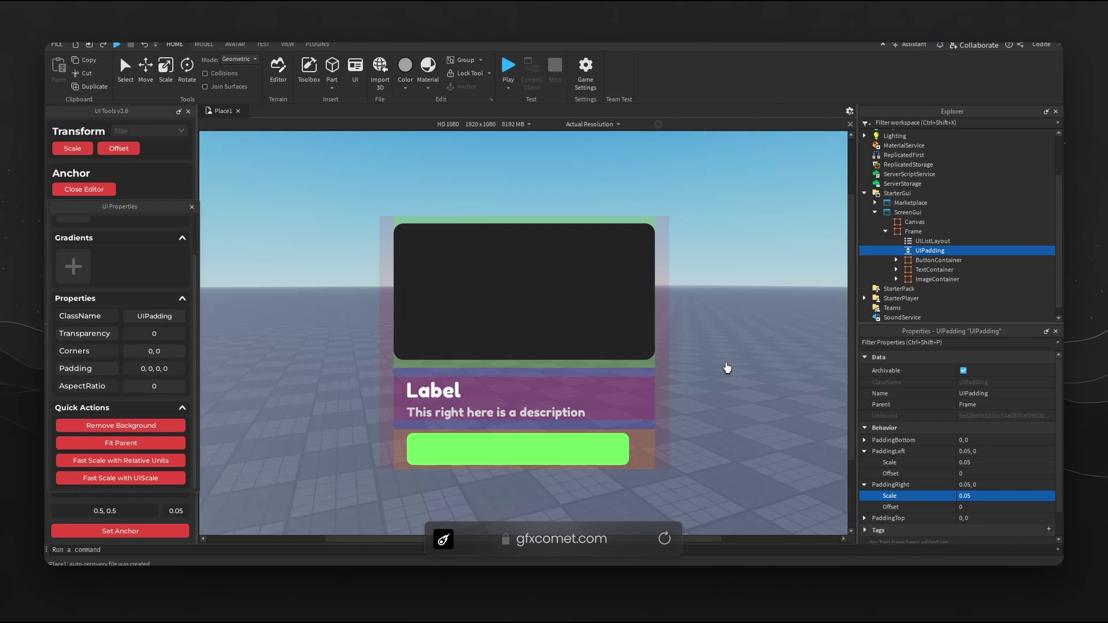
Step: Try Fill and SpaceAround for the card UIListLayout's VerticalFlex, then settle on SpaceBetween
{"action": "left_click", "coordinate": [932, 241]}
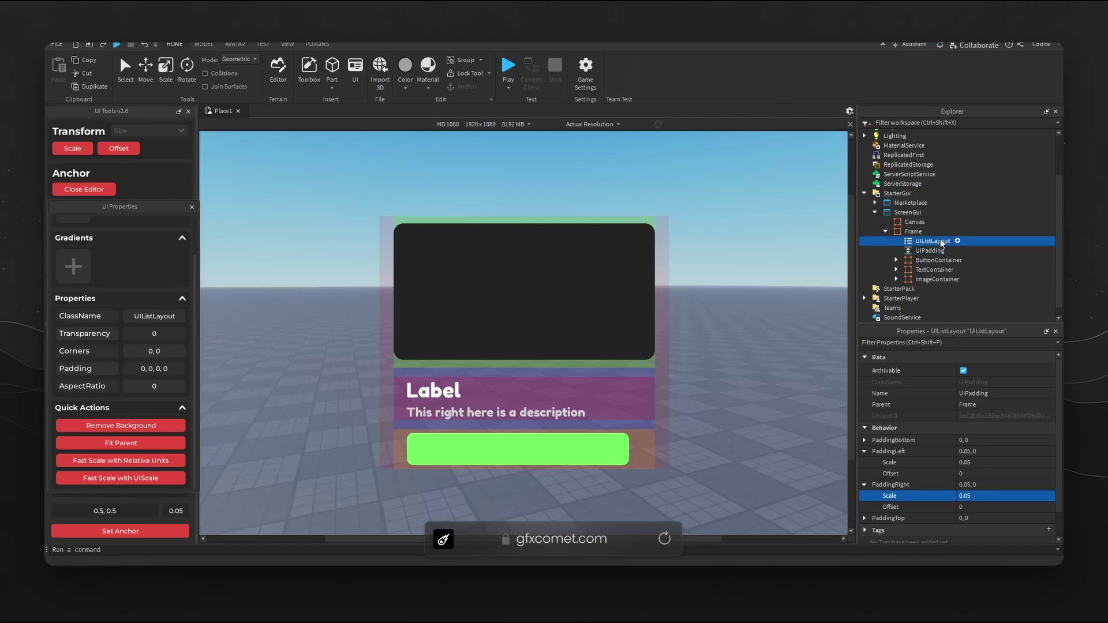
{"action": "scroll", "coordinate": [998, 499], "scroll_direction": "down", "scroll_amount": 2}
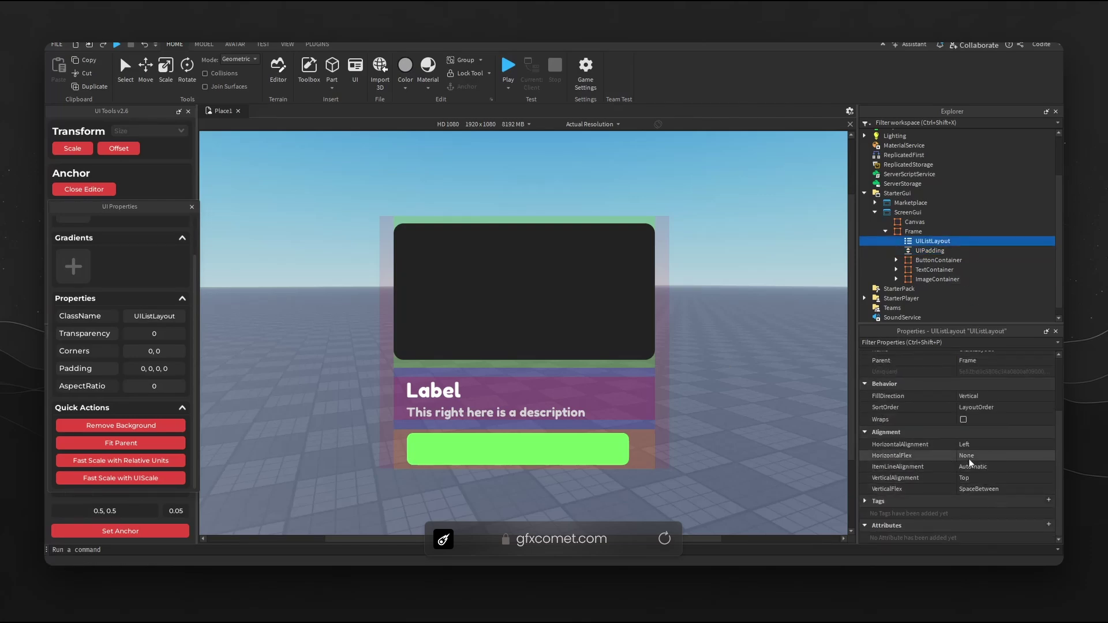
{"action": "left_click", "coordinate": [984, 489]}
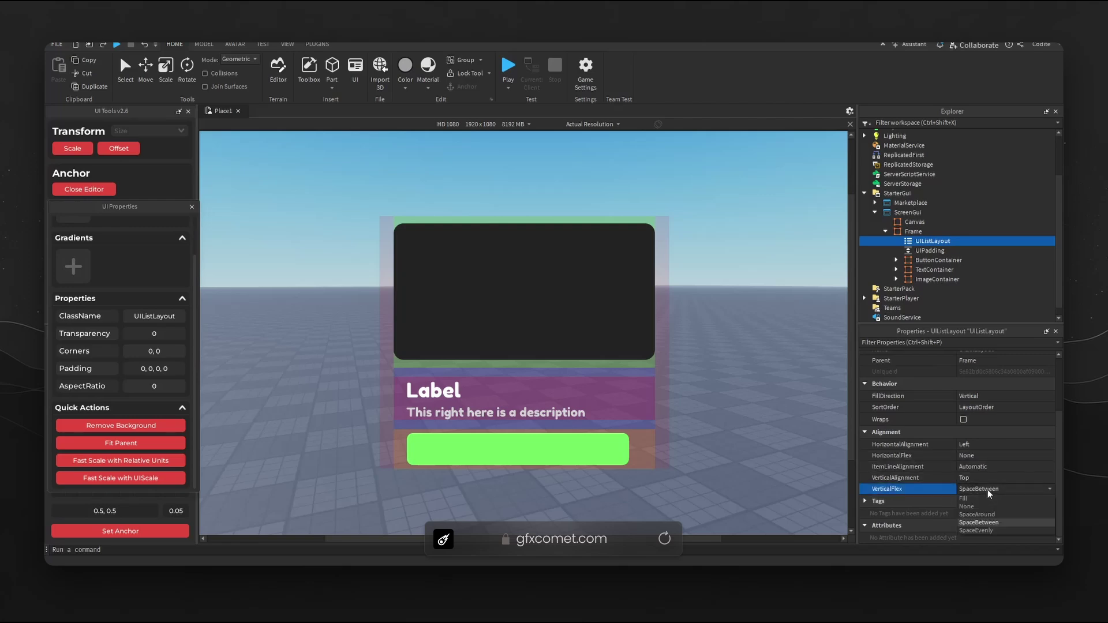
{"action": "left_click", "coordinate": [986, 500]}
{"action": "left_click", "coordinate": [990, 492]}
{"action": "left_click", "coordinate": [986, 514]}
{"action": "left_click", "coordinate": [989, 492]}
{"action": "left_click", "coordinate": [989, 522]}
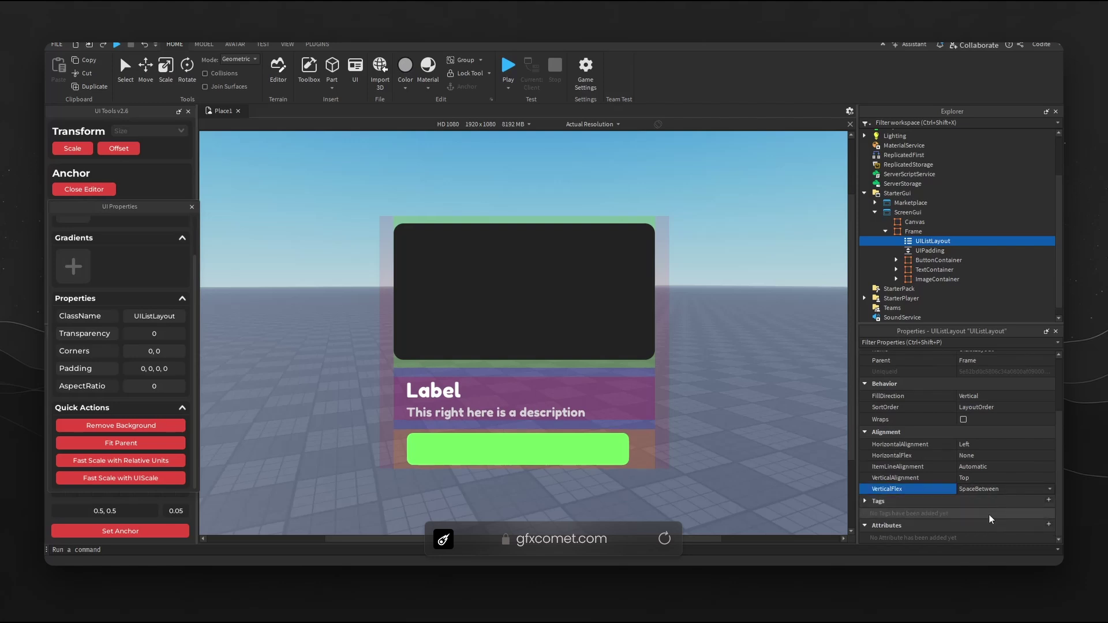
Step: Set the Canvas BackgroundTransparency to 0.9 after first trying 0.8
{"action": "left_click", "coordinate": [918, 222]}
{"action": "left_click", "coordinate": [1005, 487]}
{"action": "type", "text": "0.8"}
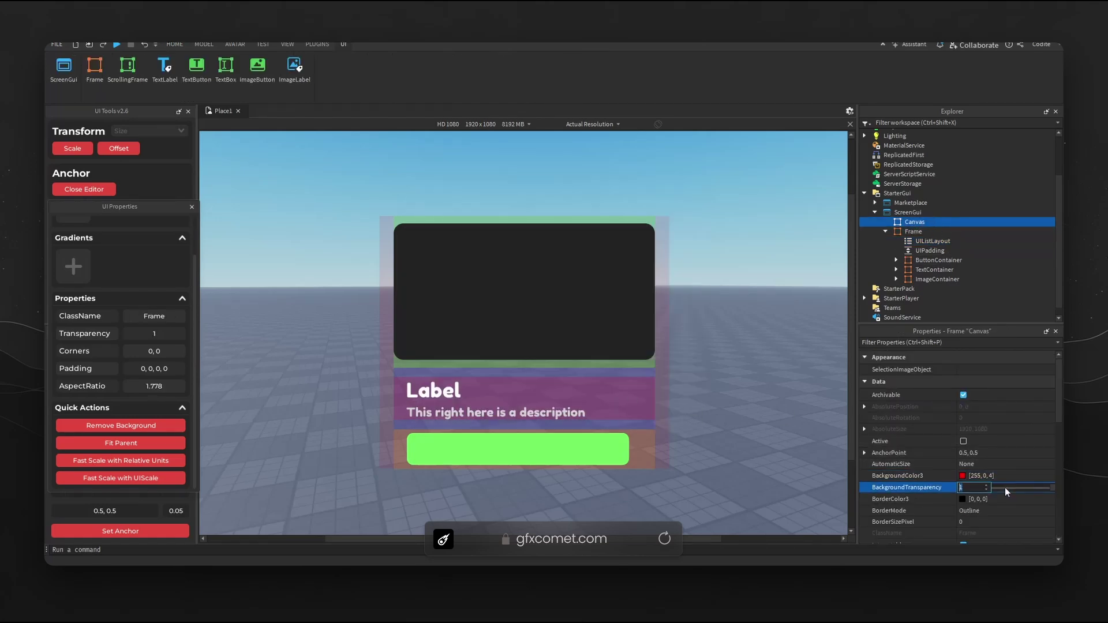
{"action": "key", "text": "Return"}
{"action": "left_click", "coordinate": [1005, 487]}
{"action": "type", "text": "0.9"}
{"action": "key", "text": "Return"}
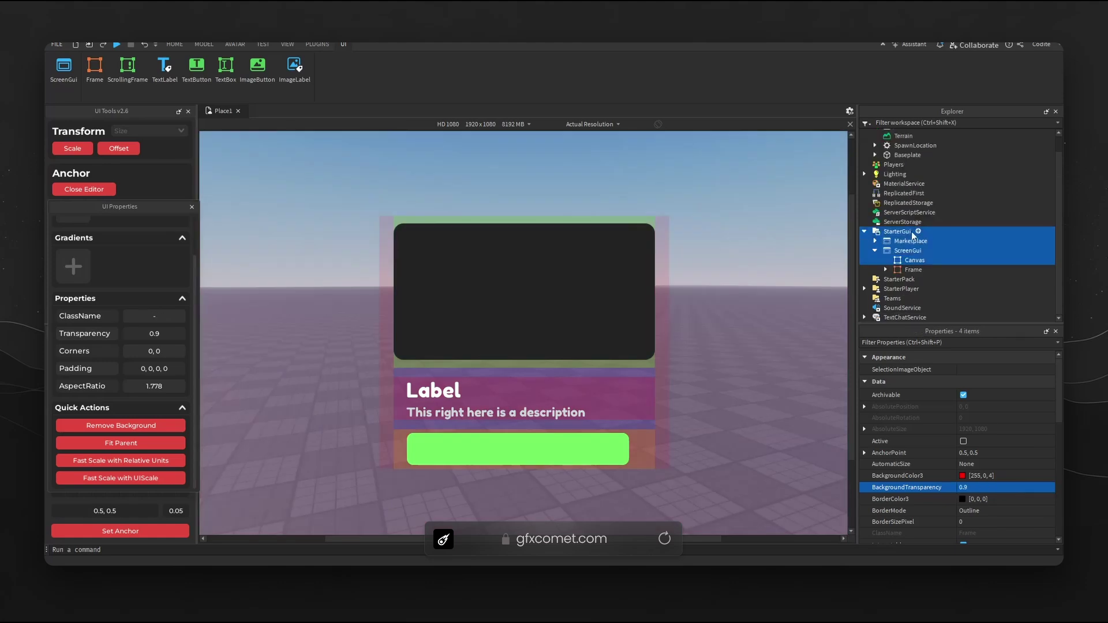
Step: Insert a UIListLayout into Canvas and fit the viewport preview to the window
{"action": "scroll", "coordinate": [921, 230], "scroll_direction": "up", "scroll_amount": 2}
{"action": "left_click", "coordinate": [933, 260]}
{"action": "type", "text": "uilist"}
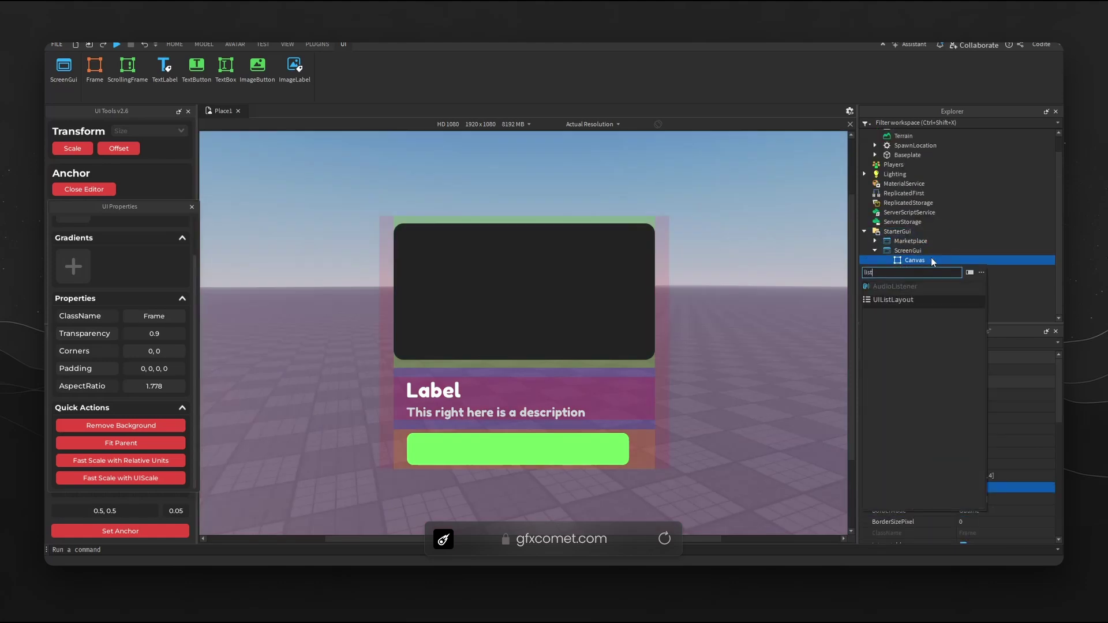
{"action": "key", "text": "Return"}
{"action": "left_click", "coordinate": [590, 124]}
{"action": "left_click", "coordinate": [564, 160]}
Step: Move the card Frame into Canvas and set the layout's Horizontal and VerticalAlignment to Center
{"action": "left_click", "coordinate": [886, 260]}
{"action": "mouse_move", "coordinate": [914, 270]}
{"action": "left_mouse_down"}
{"action": "mouse_move", "coordinate": [921, 276]}
{"action": "mouse_move", "coordinate": [916, 263]}
{"action": "left_mouse_up"}
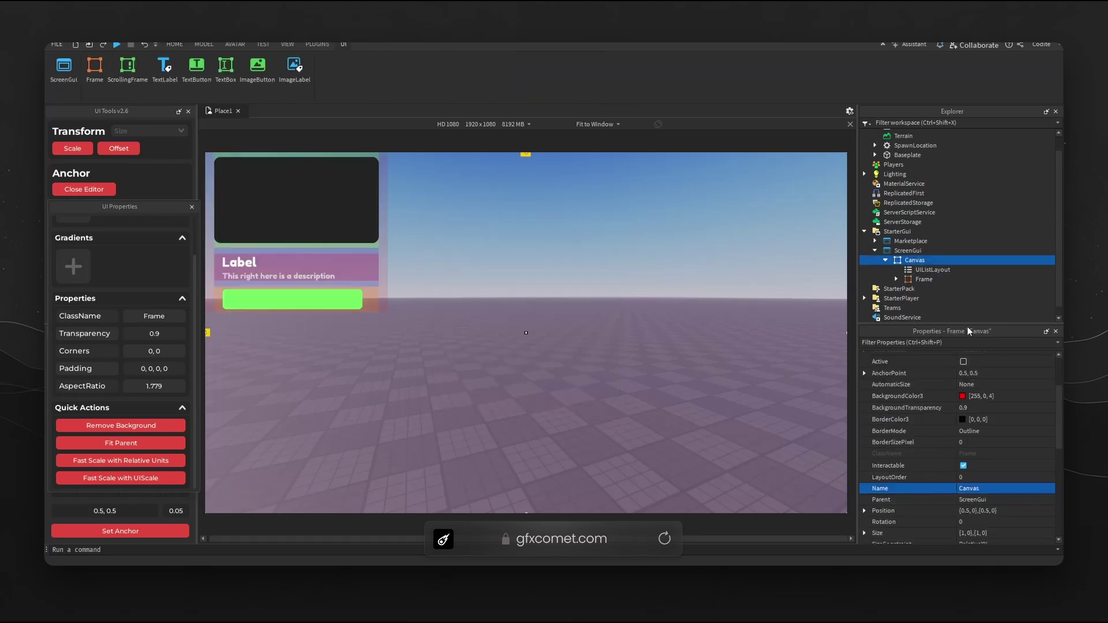
{"action": "left_click", "coordinate": [932, 270]}
{"action": "left_click", "coordinate": [989, 446]}
{"action": "left_click", "coordinate": [990, 455]}
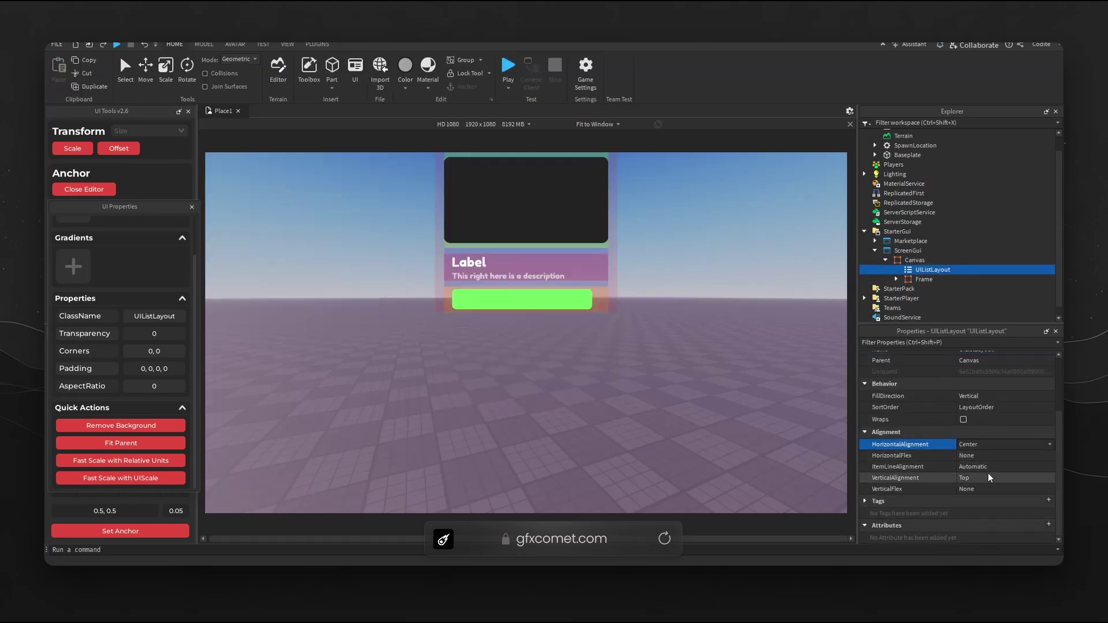
{"action": "left_click", "coordinate": [992, 478]}
{"action": "left_click", "coordinate": [992, 494]}
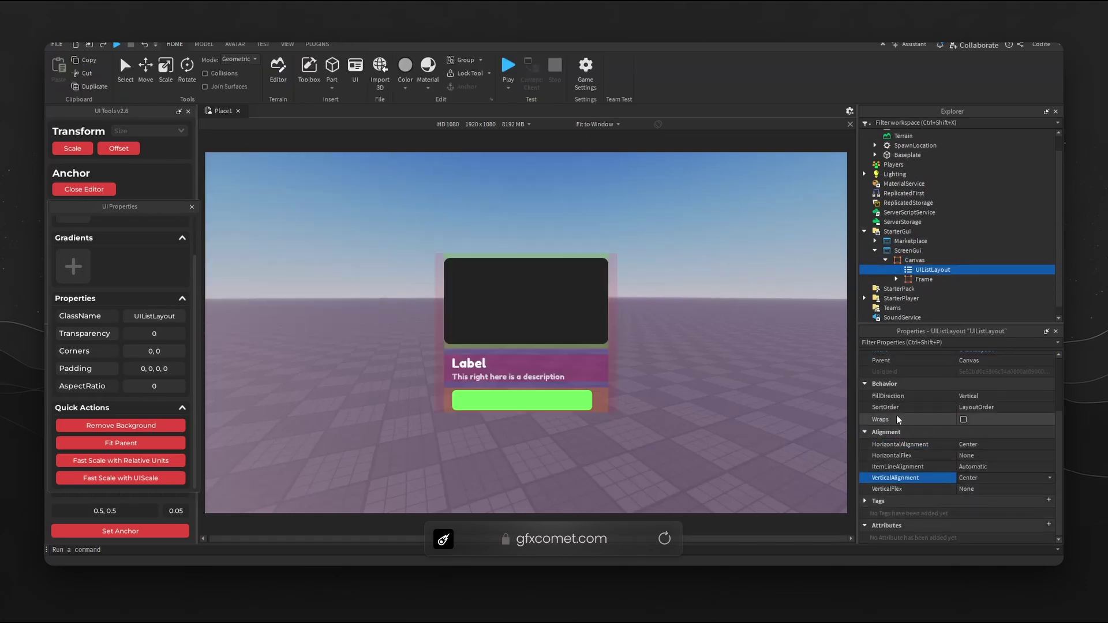
{"action": "left_click", "coordinate": [915, 260]}
Step: Duplicate the card Frame and set the Canvas layout FillDirection to Horizontal
{"action": "left_click", "coordinate": [923, 281]}
{"action": "key", "text": "ctrl+d"}
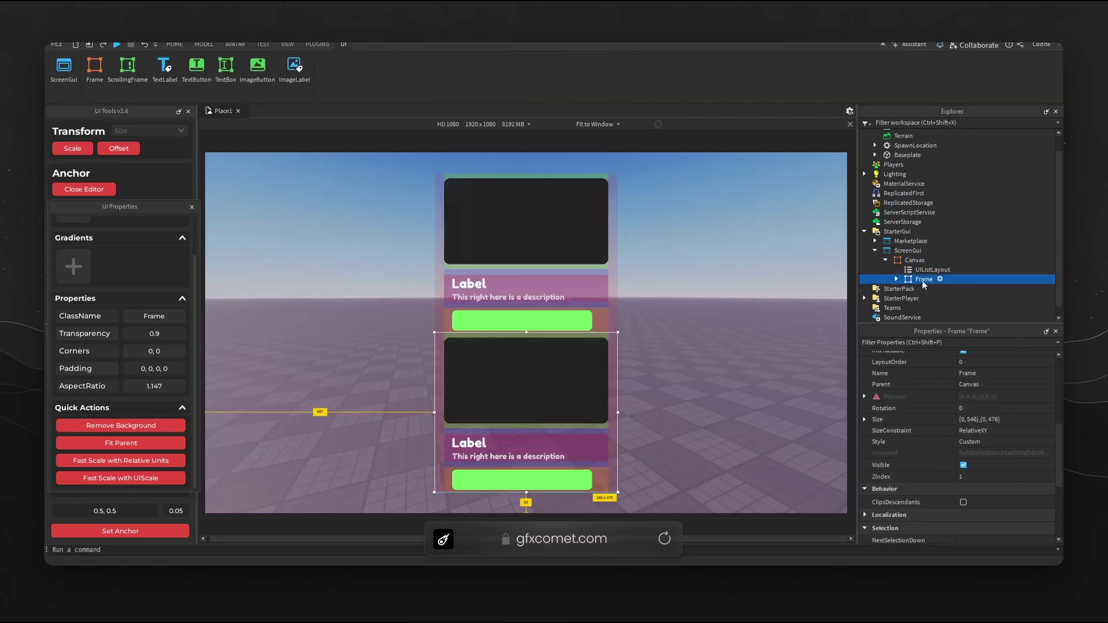
{"action": "left_click", "coordinate": [932, 270]}
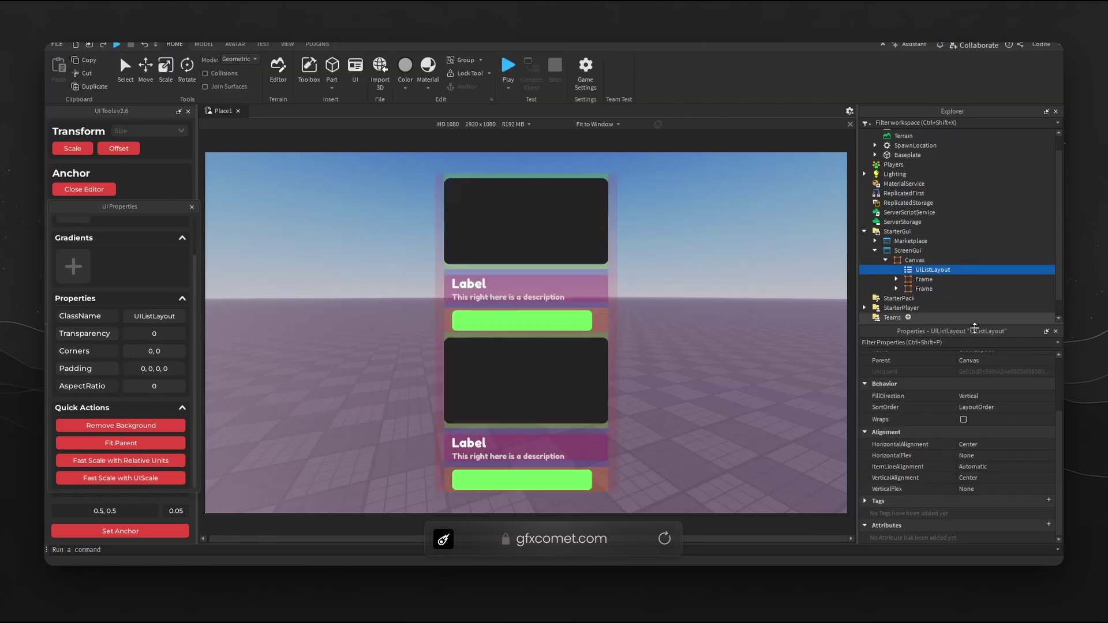
{"action": "scroll", "coordinate": [981, 439], "scroll_direction": "up", "scroll_amount": 3}
{"action": "left_click", "coordinate": [994, 477]}
{"action": "left_click", "coordinate": [993, 486]}
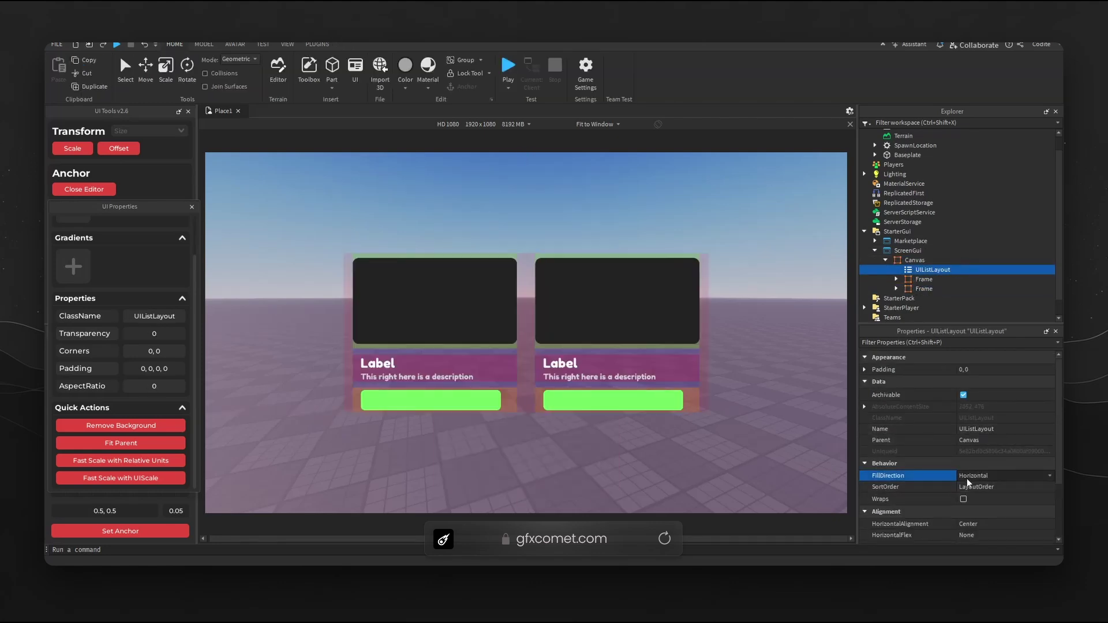
Step: Set the Canvas layout Padding scale to 0.05
{"action": "left_click", "coordinate": [869, 370]}
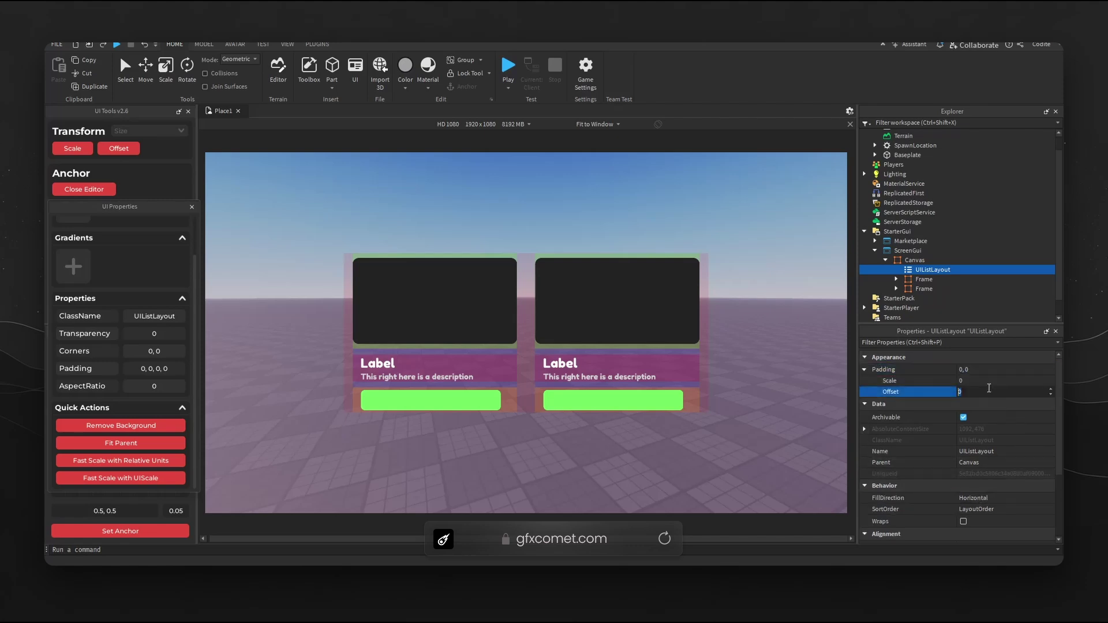
{"action": "left_click", "coordinate": [994, 381]}
{"action": "type", "text": ".05"}
{"action": "key", "text": "Return"}
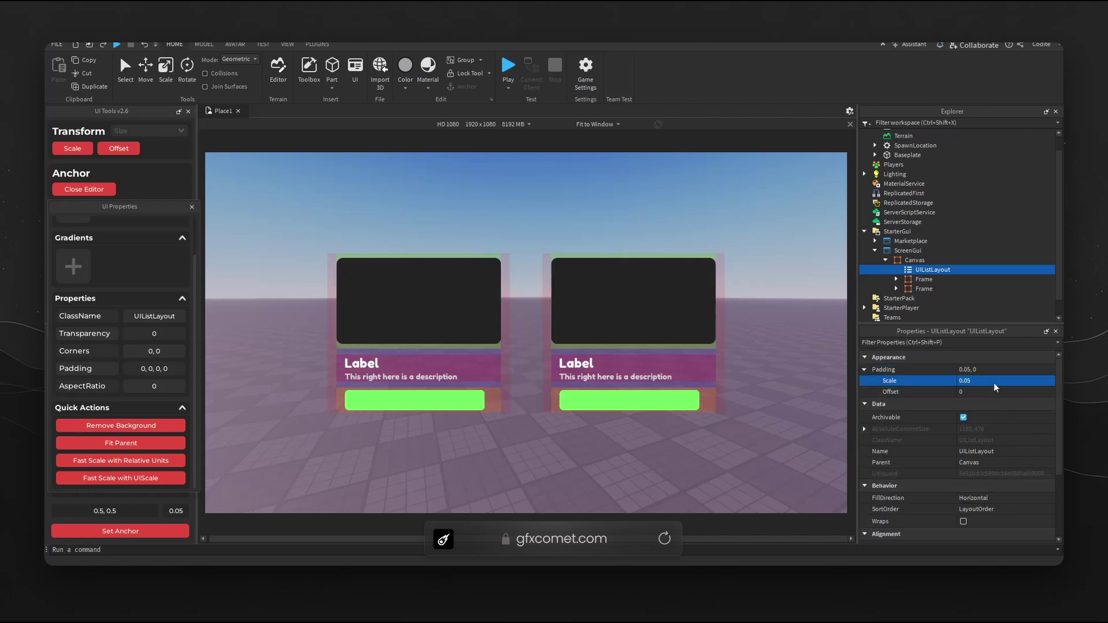
Step: Try SpaceAround and SpaceBetween for HorizontalFlex, settling on SpaceEvenly
{"action": "scroll", "coordinate": [1003, 497], "scroll_direction": "down", "scroll_amount": 3}
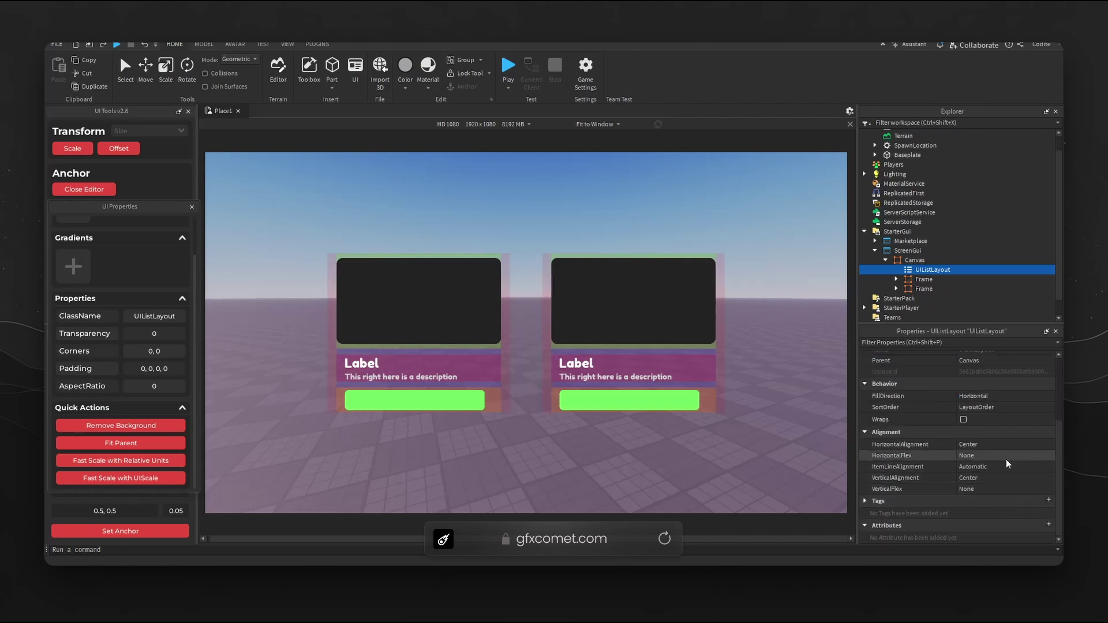
{"action": "left_click", "coordinate": [989, 456]}
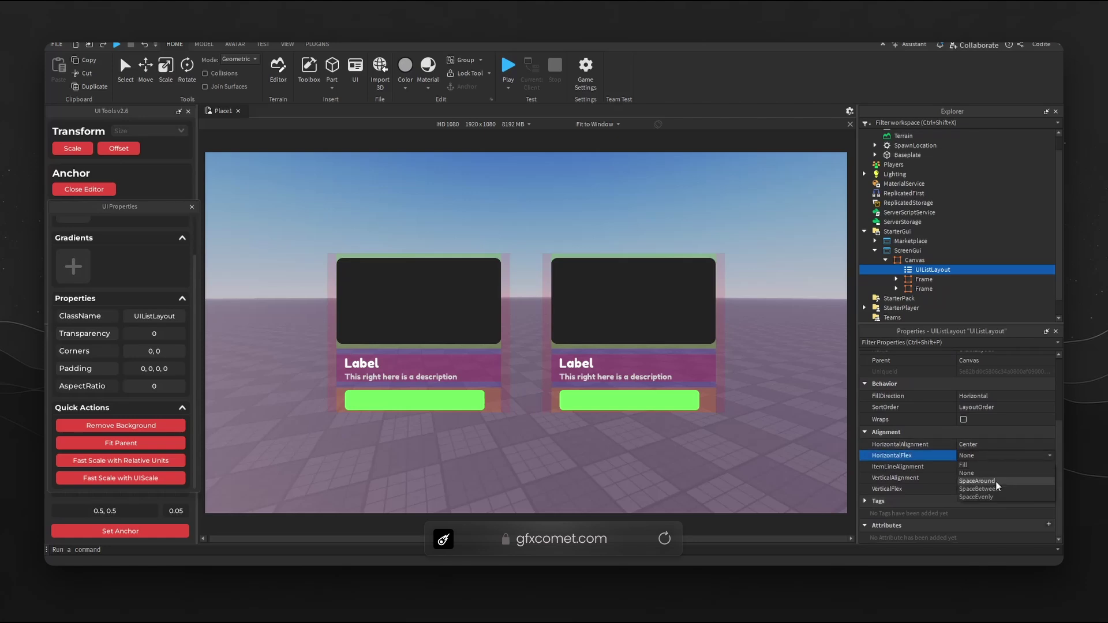
{"action": "left_click", "coordinate": [996, 482]}
{"action": "left_click", "coordinate": [998, 459]}
{"action": "left_click", "coordinate": [1003, 489]}
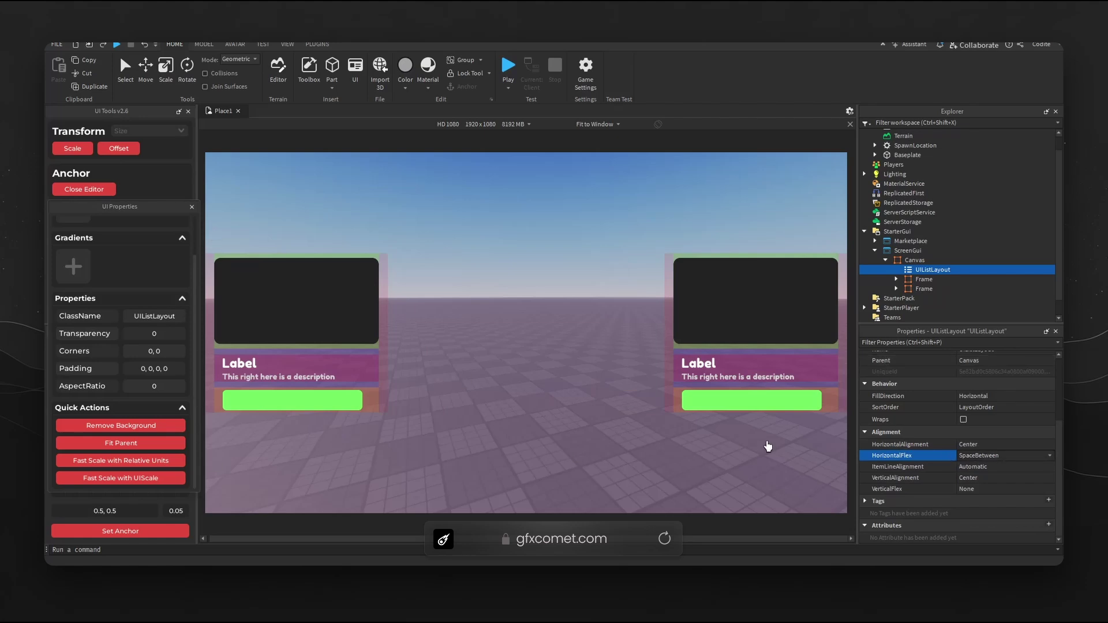
{"action": "left_click", "coordinate": [1011, 456]}
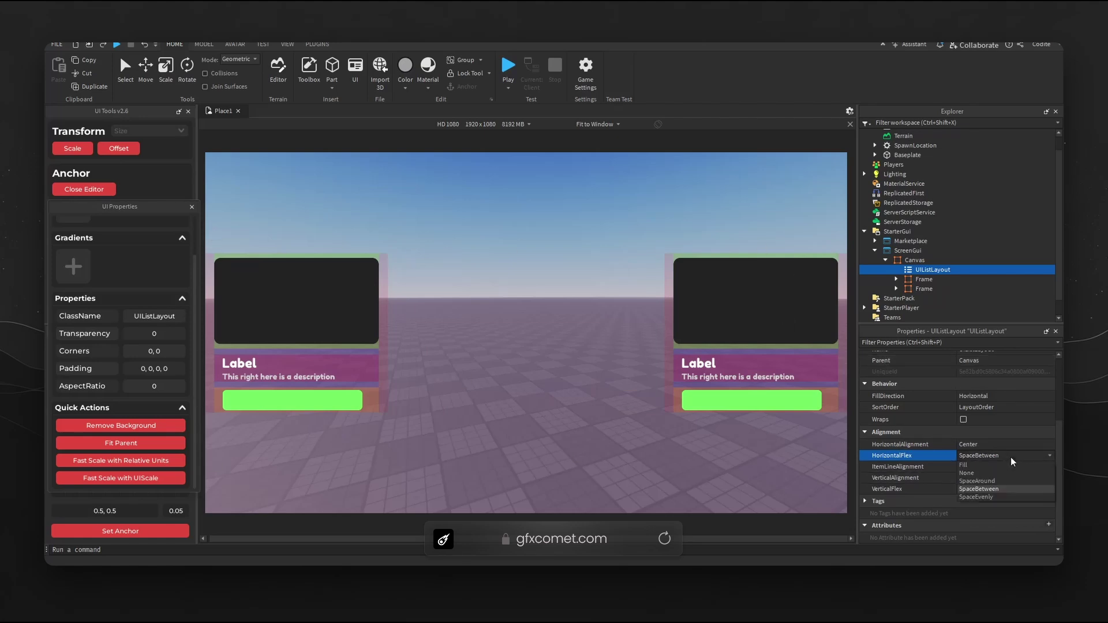
{"action": "left_click", "coordinate": [1002, 498]}
Step: Try Fill for the Canvas layout's VerticalFlex, then set it to SpaceAround
{"action": "left_click", "coordinate": [998, 490]}
{"action": "left_click", "coordinate": [994, 501]}
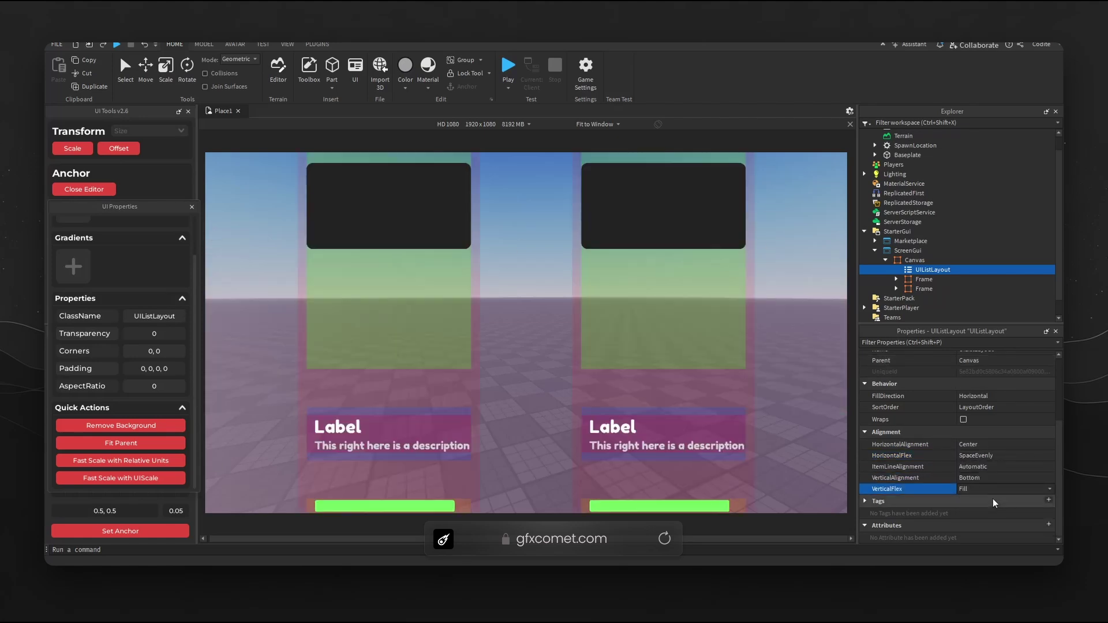
{"action": "left_click", "coordinate": [989, 487]}
{"action": "left_click", "coordinate": [994, 514]}
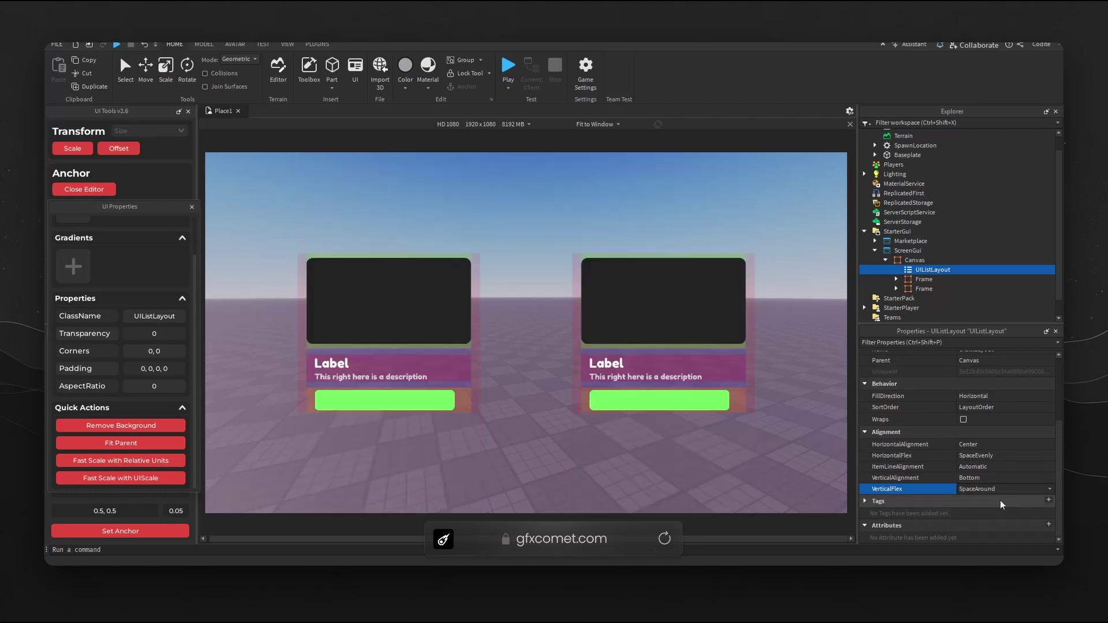